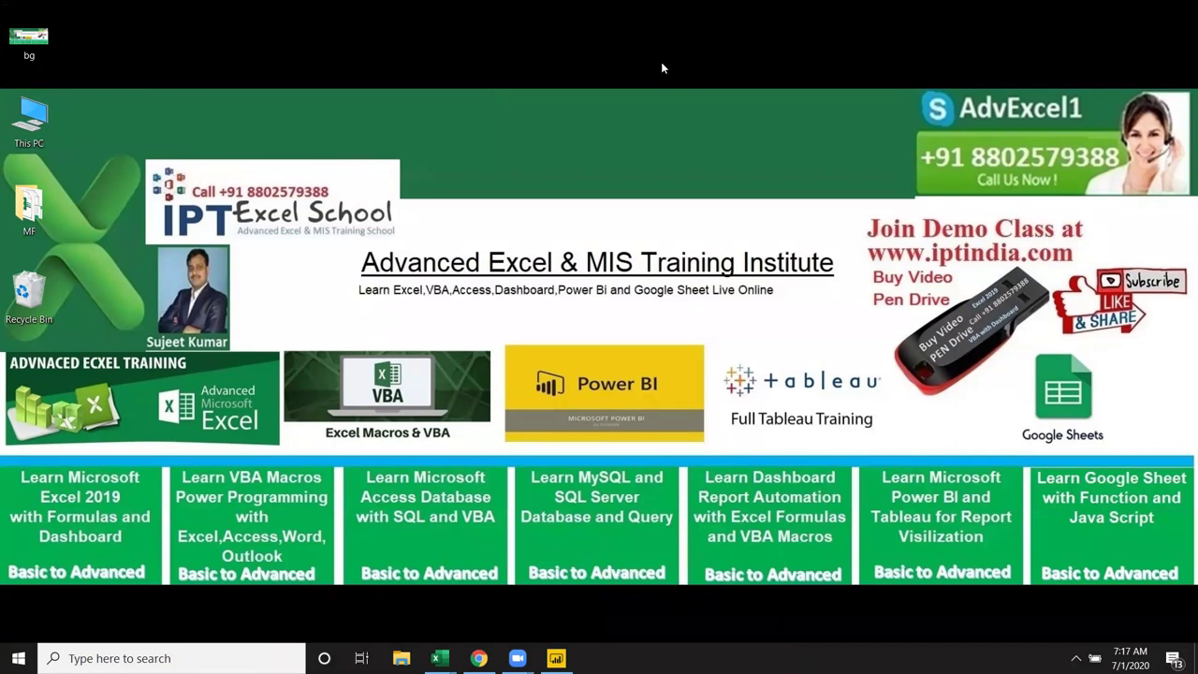
Bring up the Sumif_Project workbook and delete the old Jan test calculation on the Data sheet.
mouse_move(437, 658)
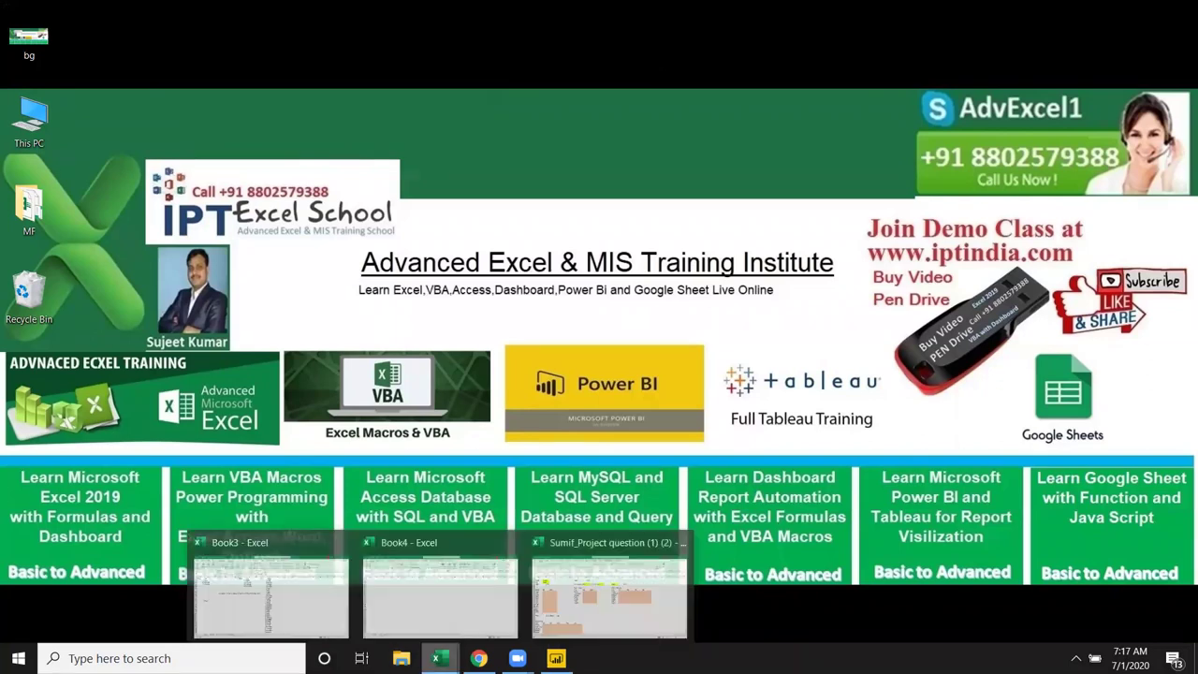
left_click(577, 615)
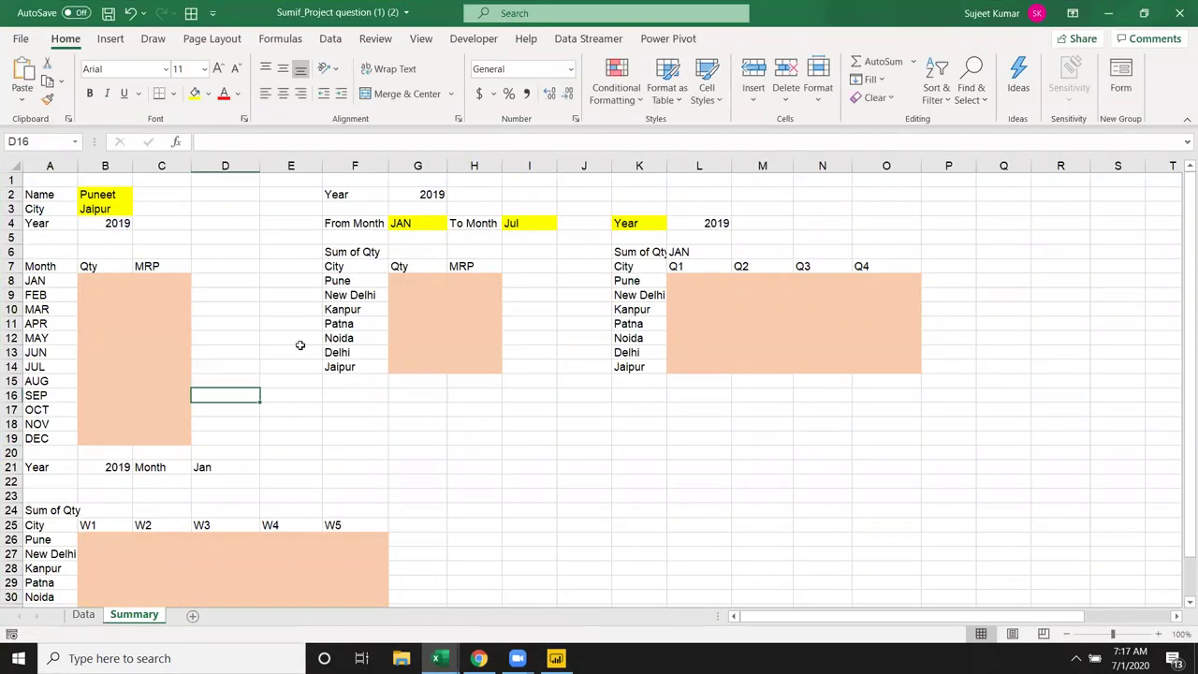
left_click(195, 321)
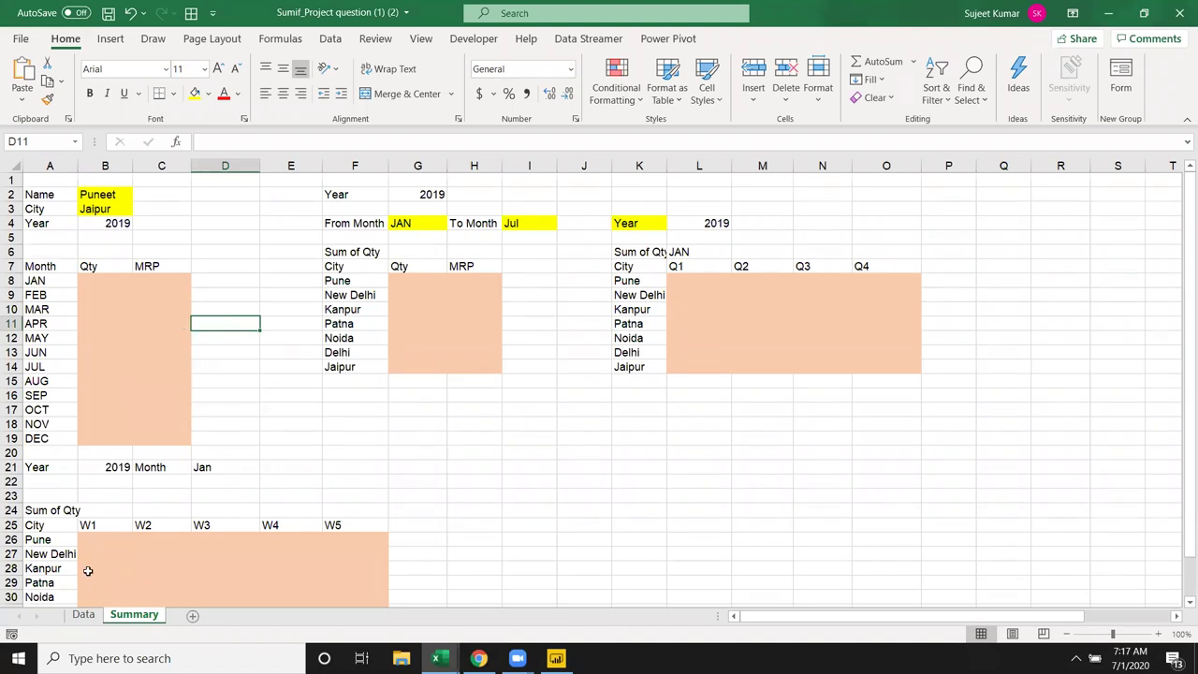
left_click(83, 615)
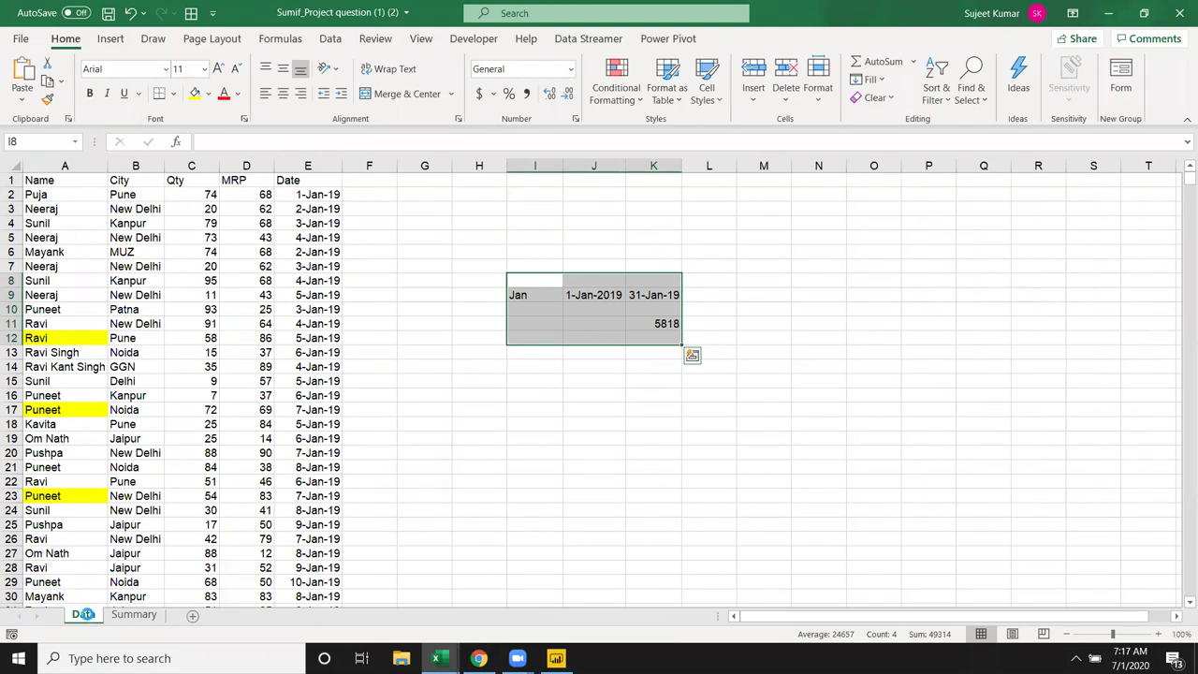
key("Delete")
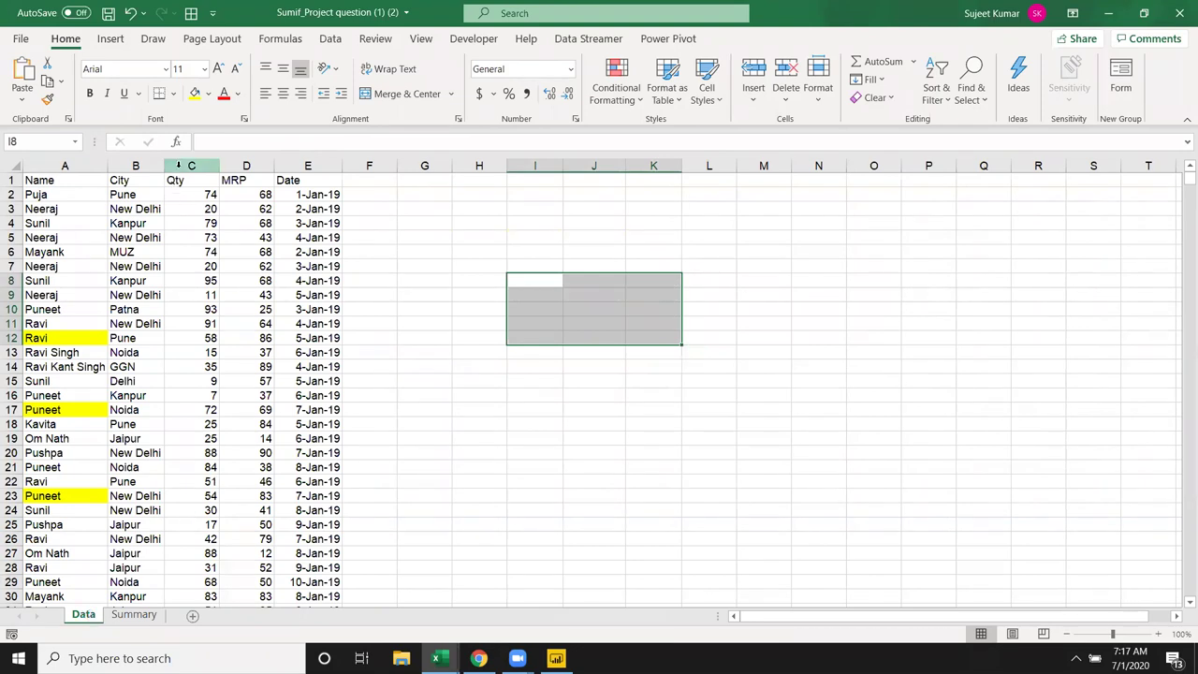
Review the Qty, MRP, Date and Name columns, then return to the Summary sheet.
left_click(187, 165)
left_click(248, 166)
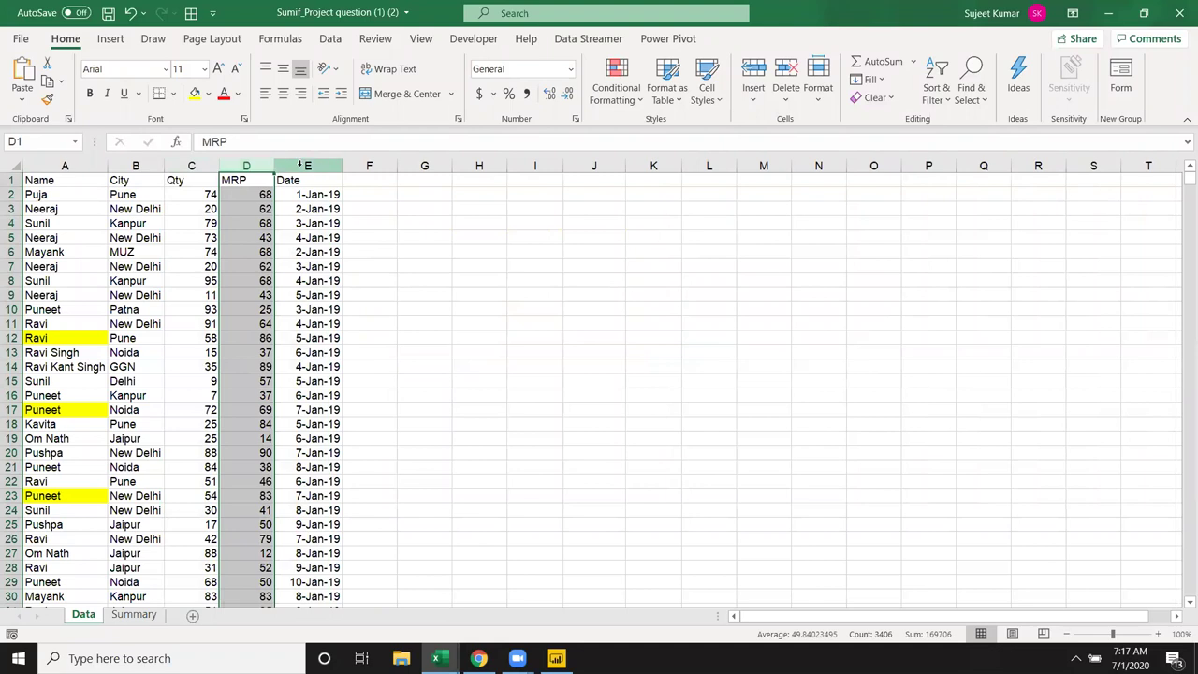
left_click(301, 166)
left_click_drag(32, 166, 308, 166)
left_click(131, 615)
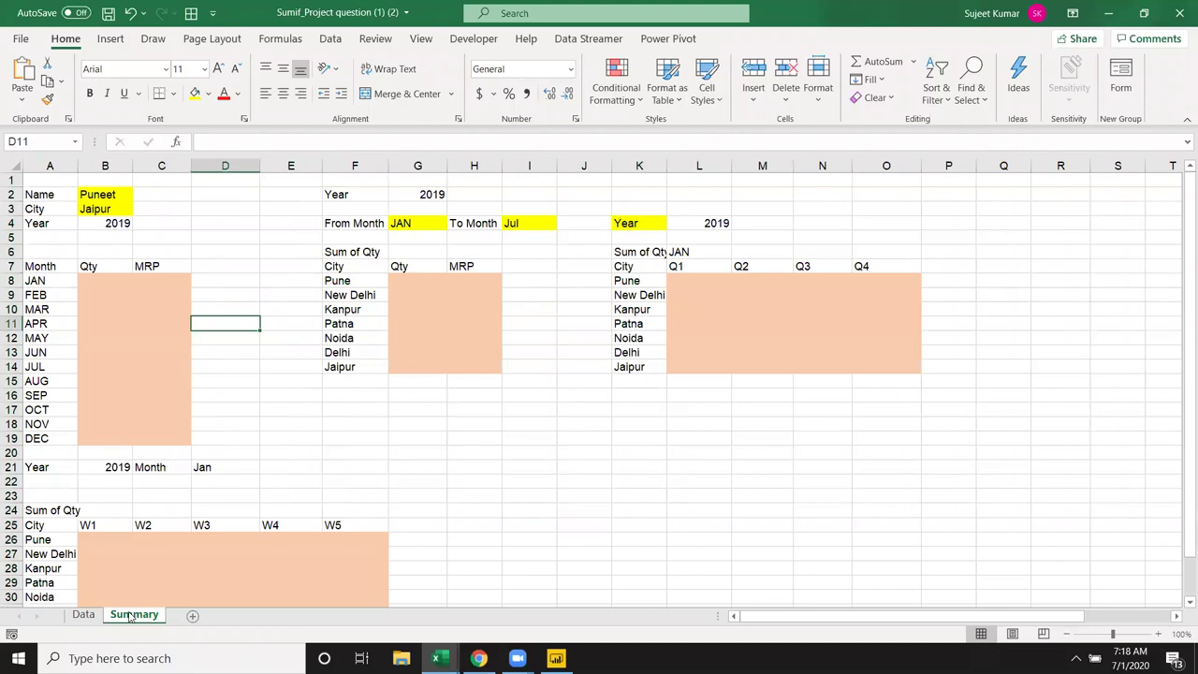
Review the Summary sheet's Name and City labels and the JAN–JUL Qty and MRP cells.
left_click(45, 198)
left_click(42, 210)
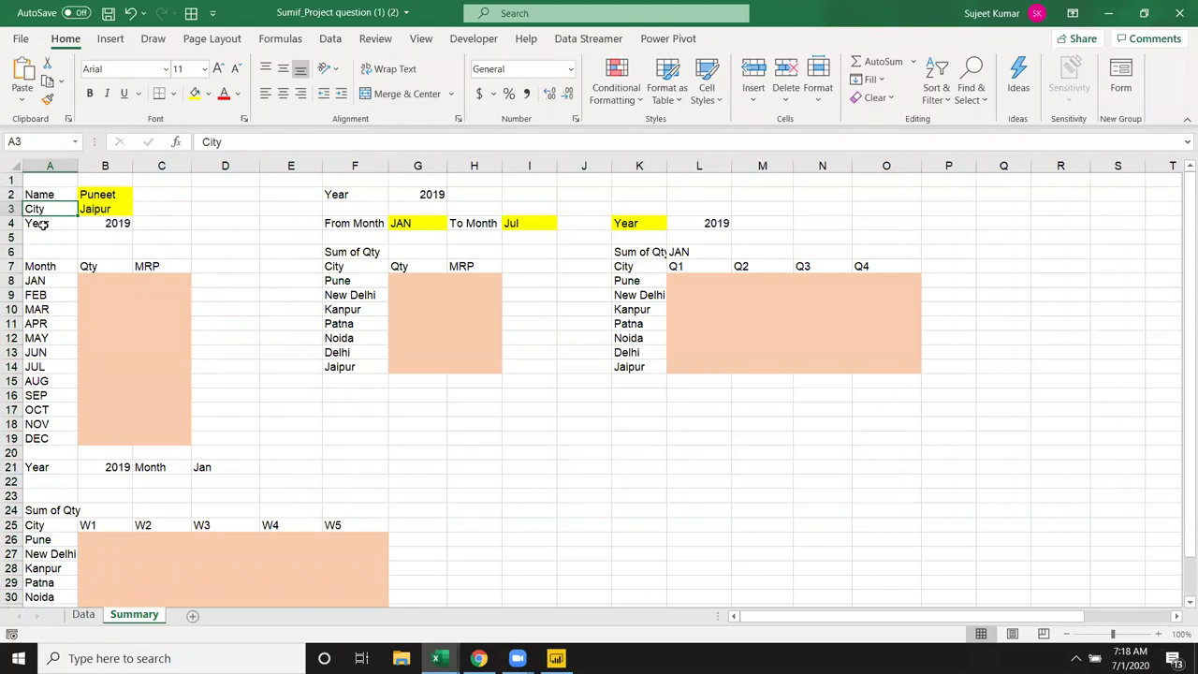
left_click_drag(90, 278, 145, 355)
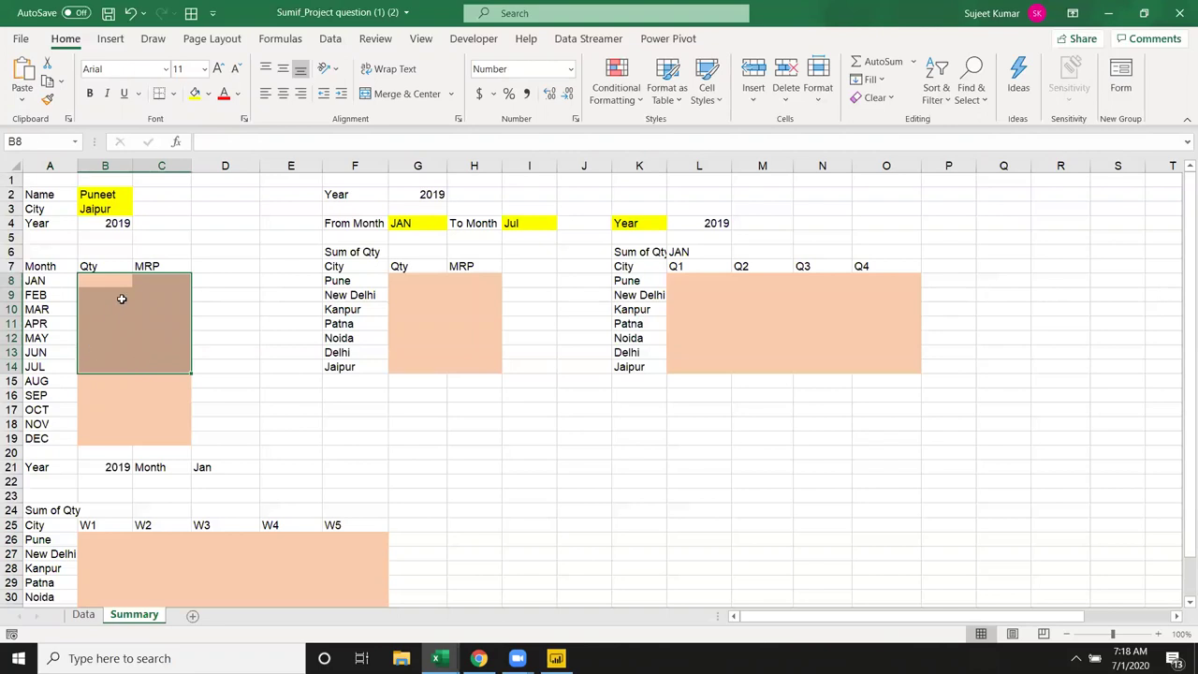
On the Data sheet, review the Date and Name columns, then select empty cell G5.
left_click(84, 615)
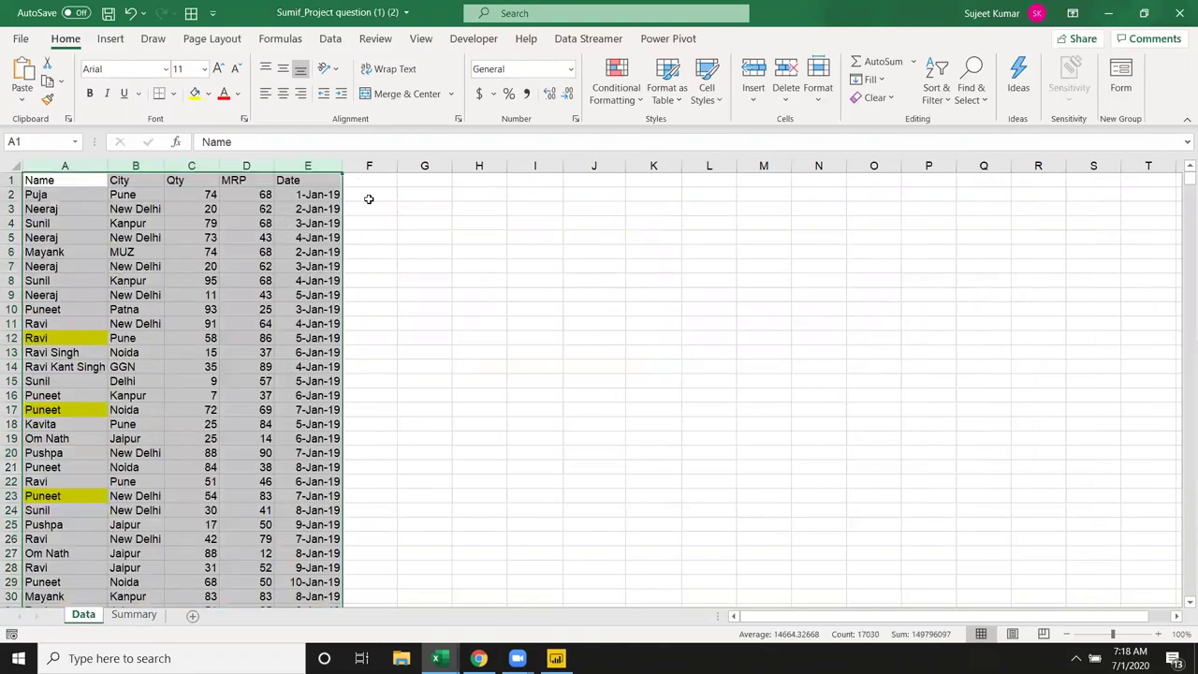
left_click(370, 208)
left_click(320, 166)
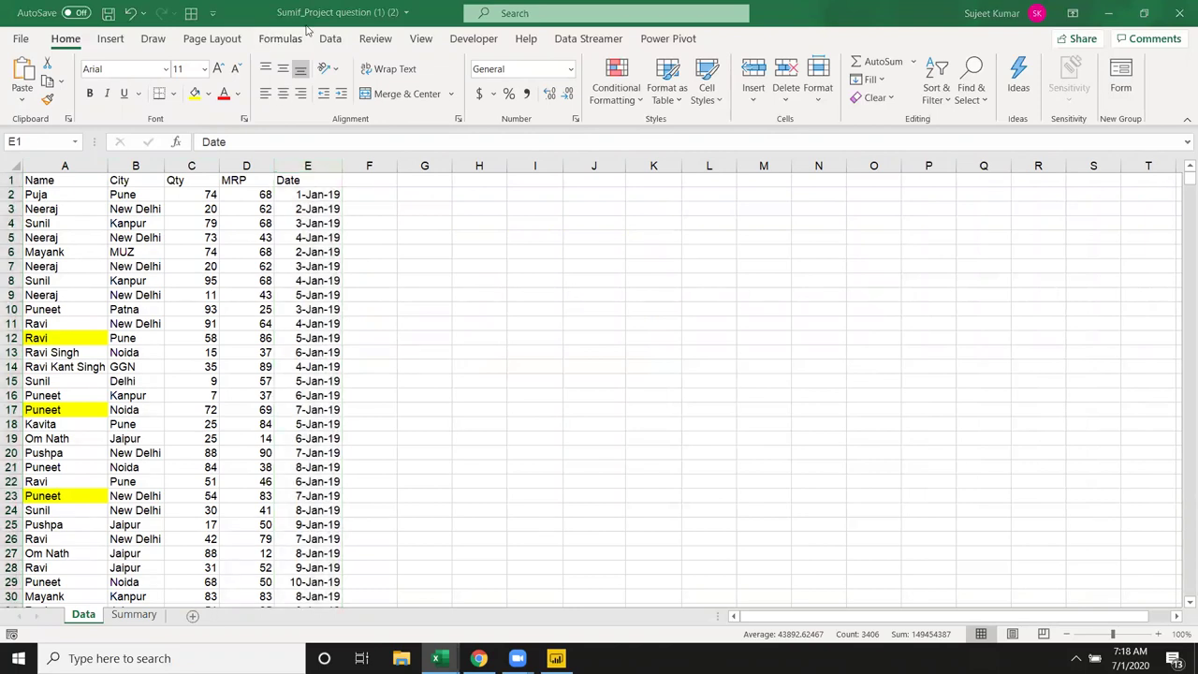
left_click(42, 208)
middle_click(179, 252)
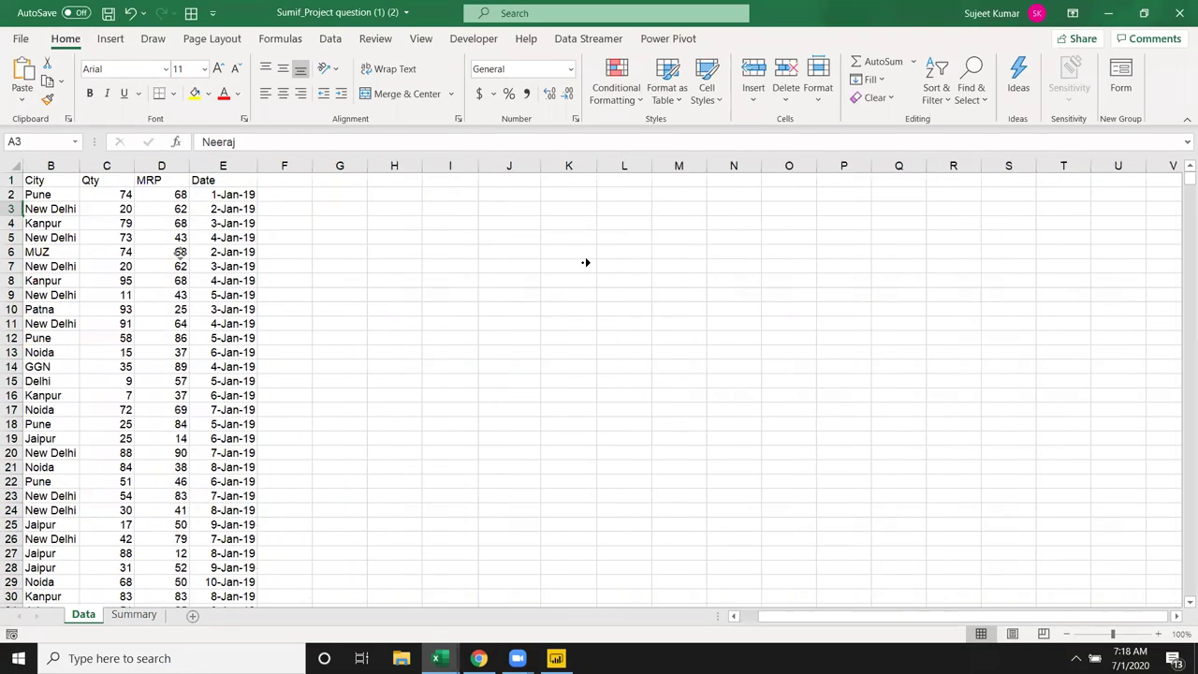
scroll(585, 262, "right", 20)
left_click(882, 613)
mouse_move(1147, 615)
left_mouse_down()
mouse_move(796, 601)
mouse_move(754, 615)
left_mouse_up()
left_click(442, 240)
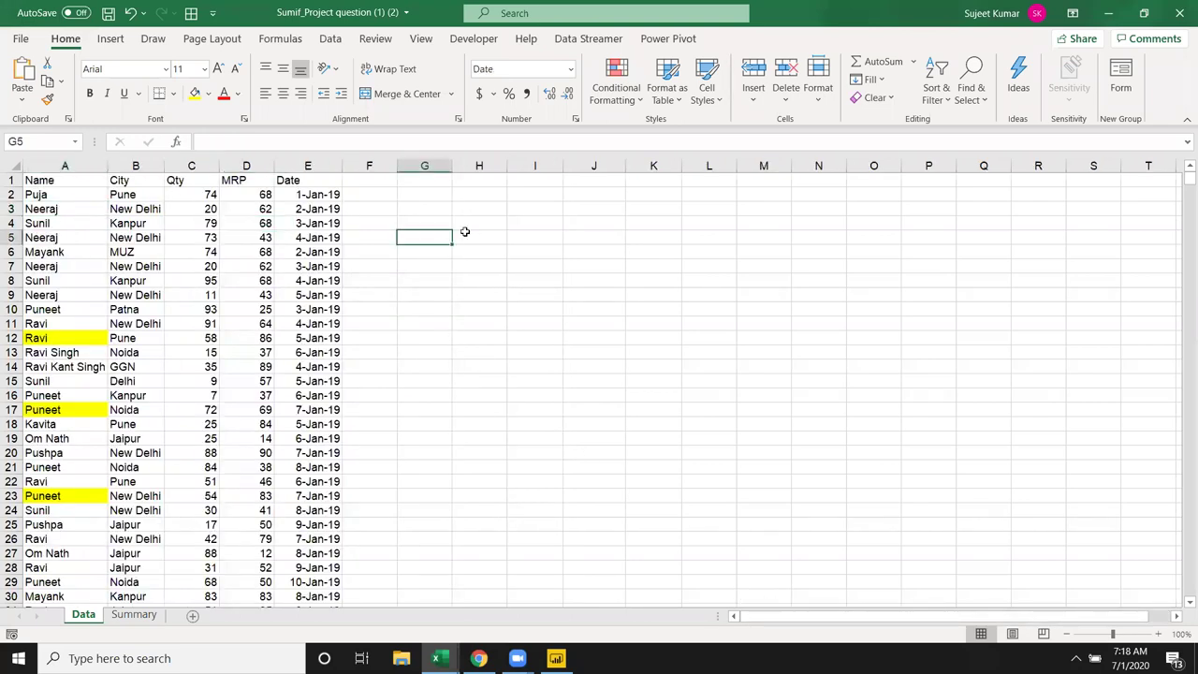
Enter a lookup name in G5 and =SUMIF(A:A,G5,C:C) in H5 to total that name's Qty.
type("Puja")
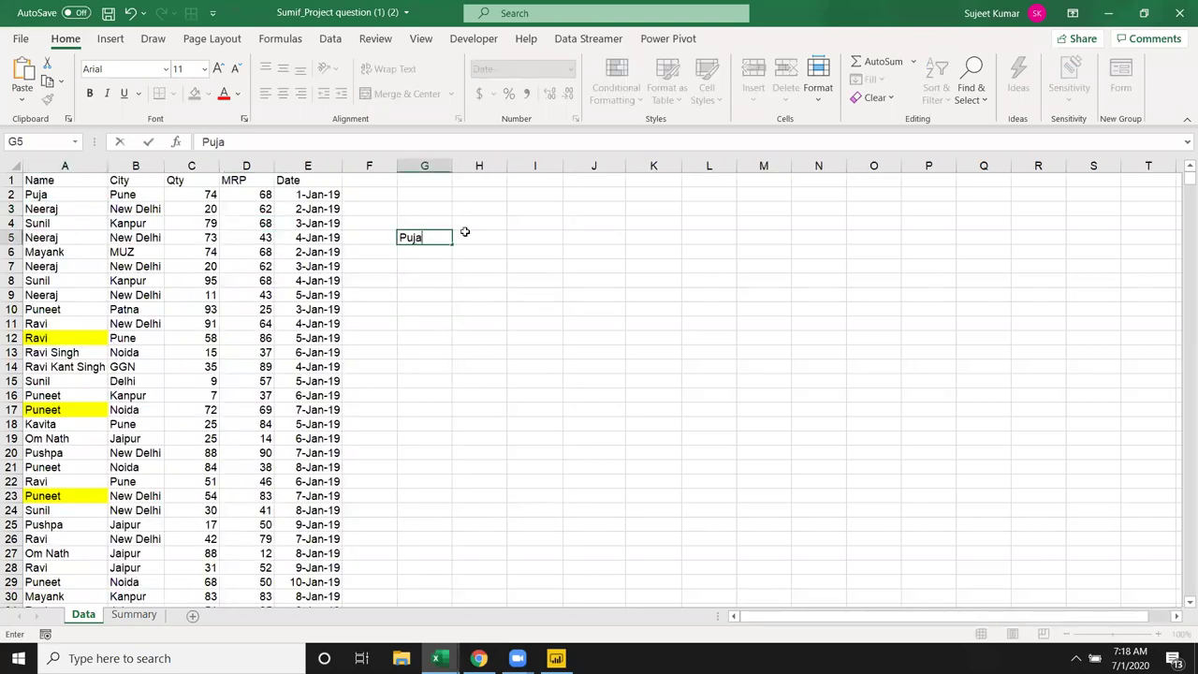
key("Return")
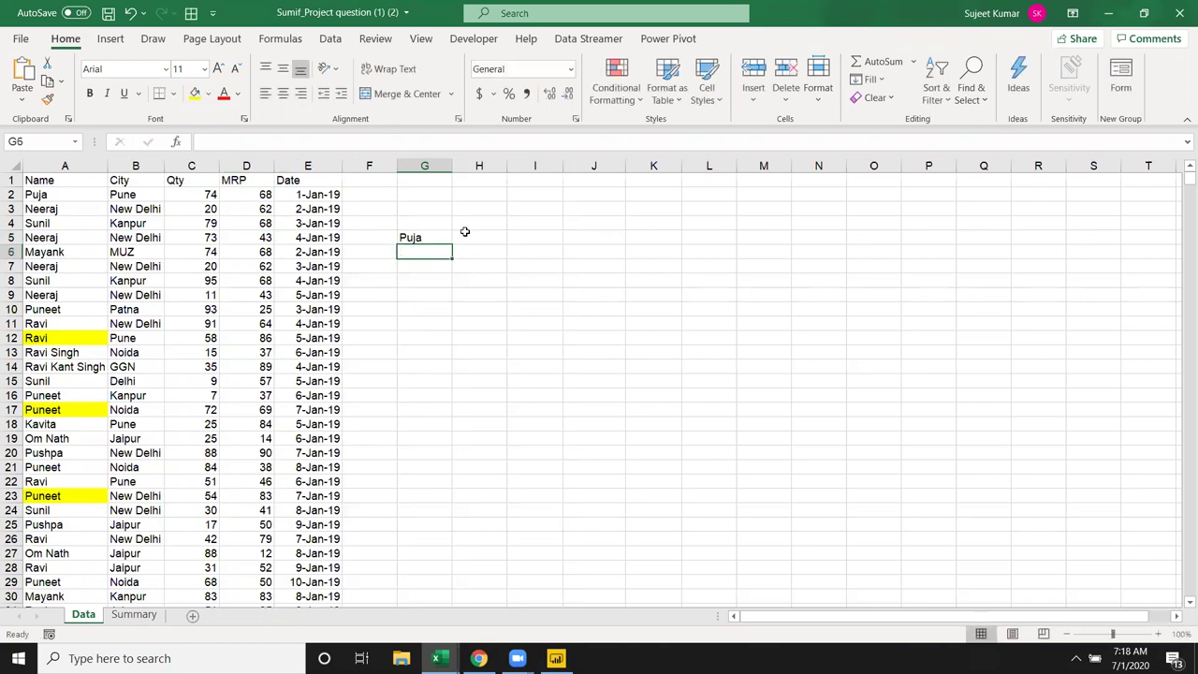
left_click(465, 233)
type("=s")
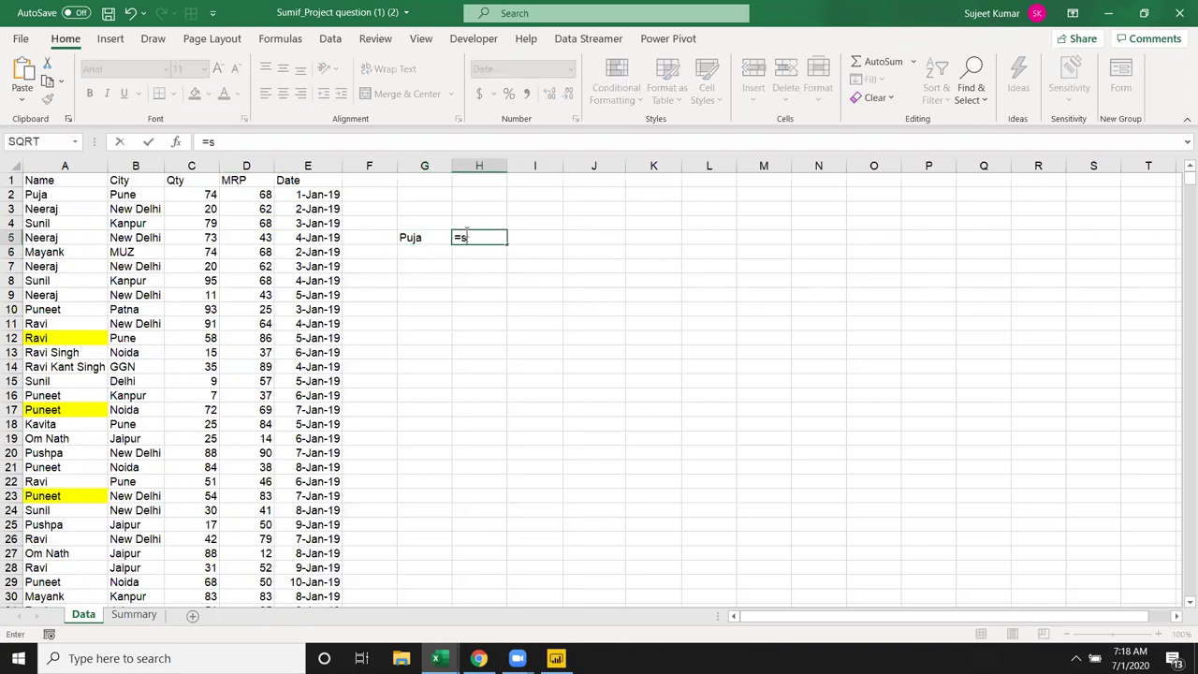
type("um")
key("Down")
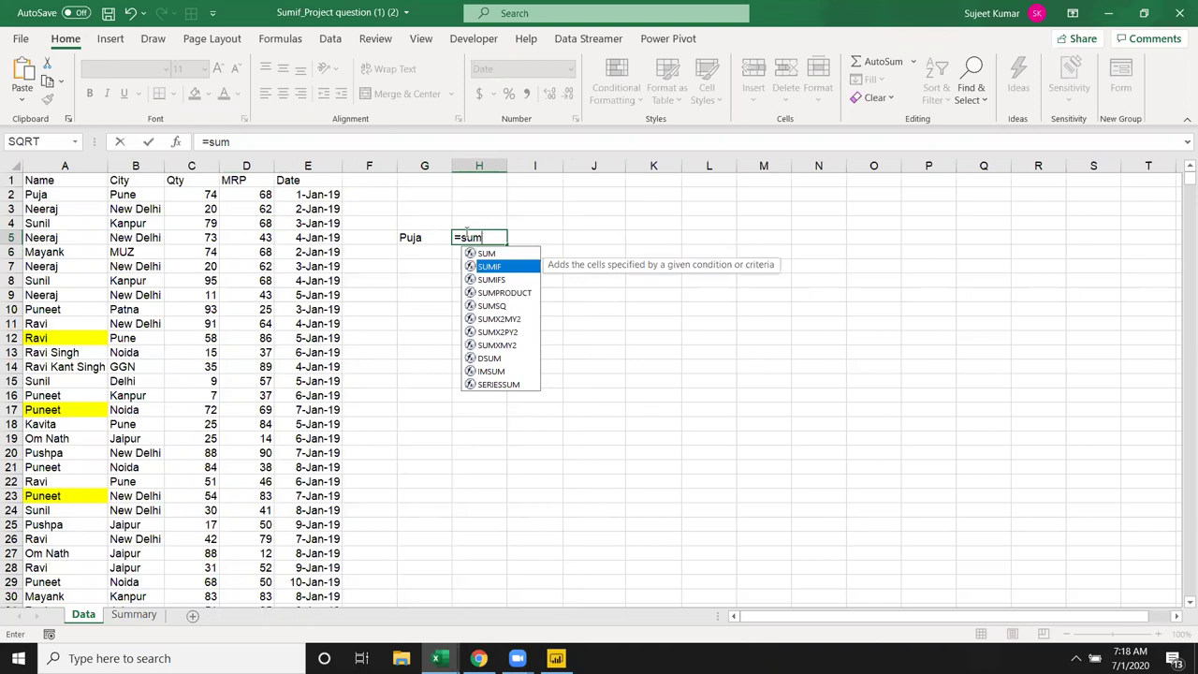
key("Tab")
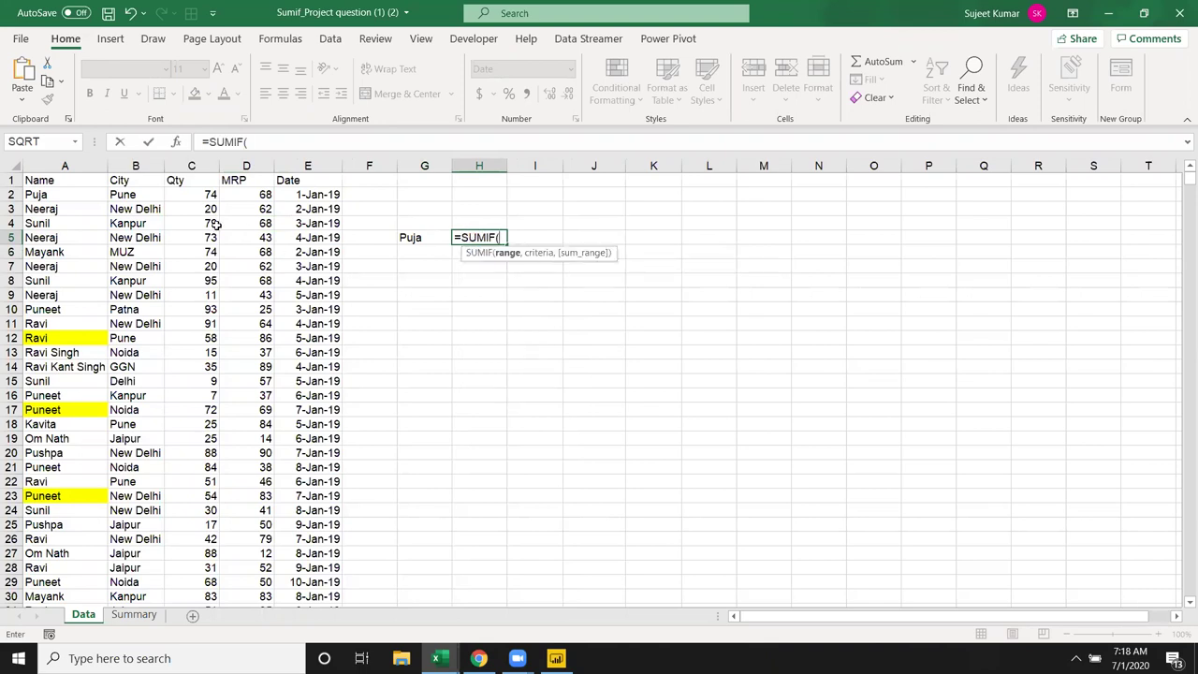
left_click(56, 166)
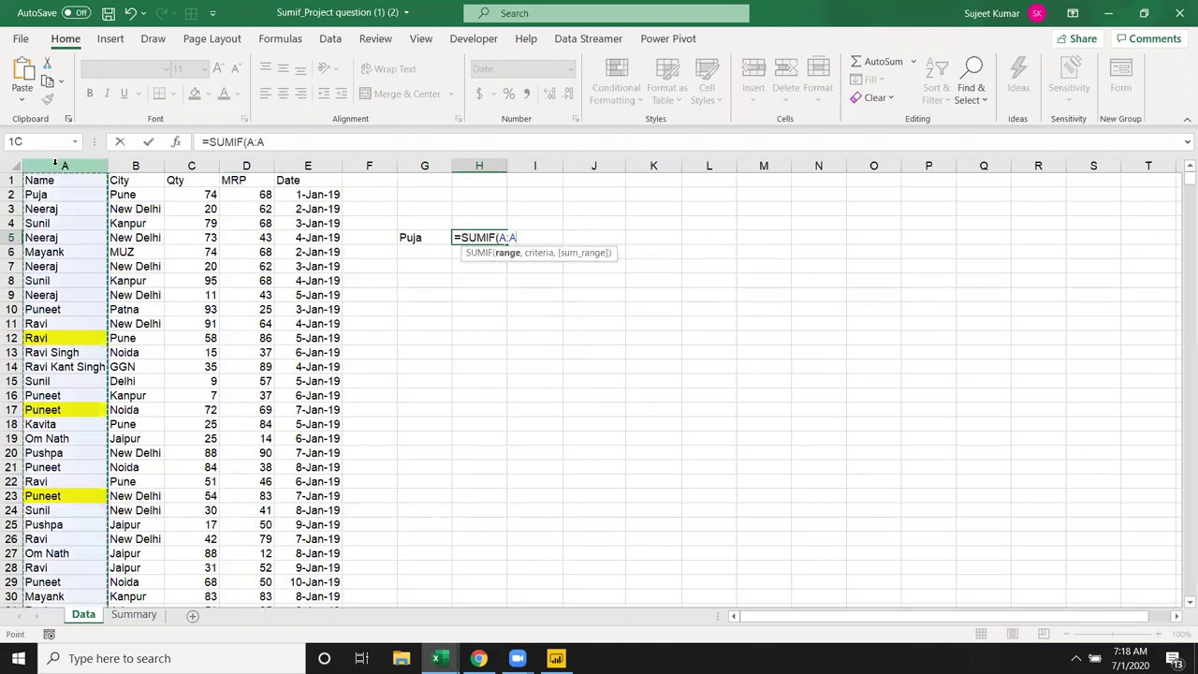
type(",")
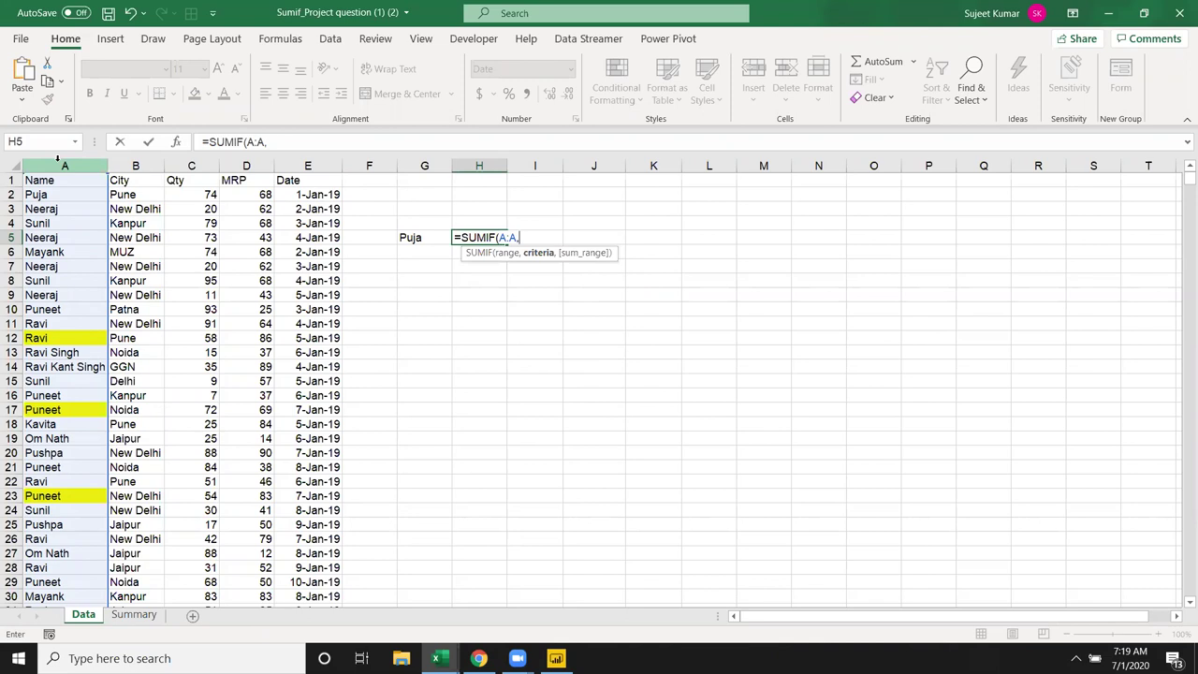
left_click(417, 236)
type(",")
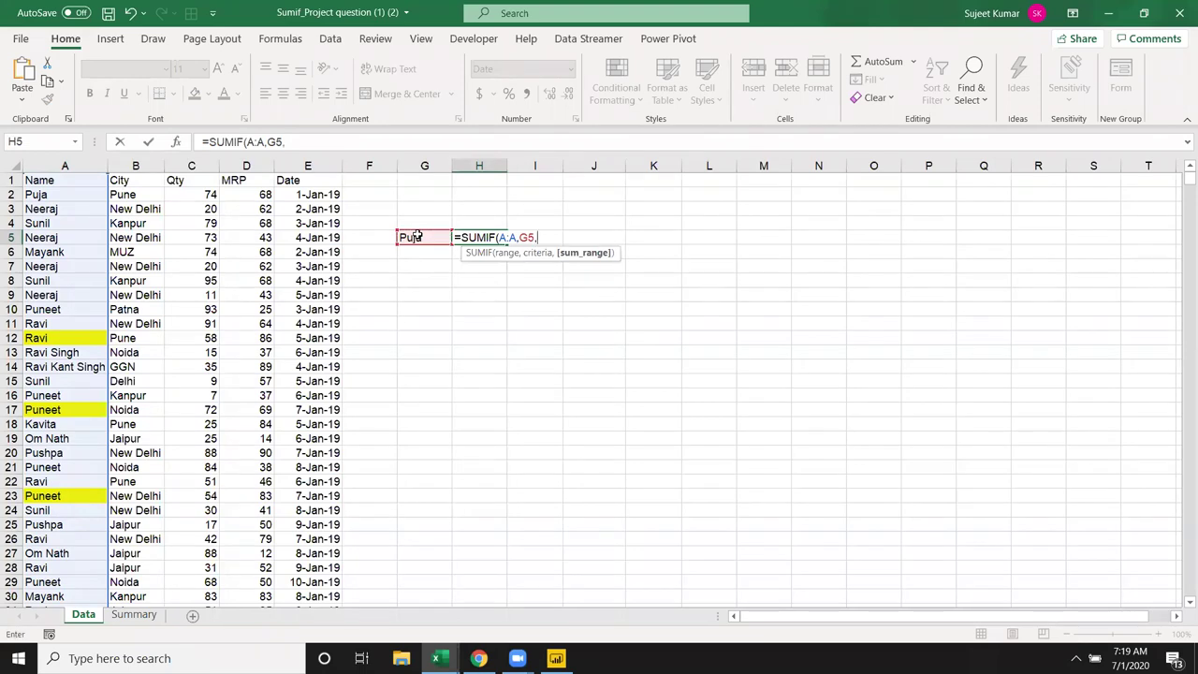
left_click(195, 166)
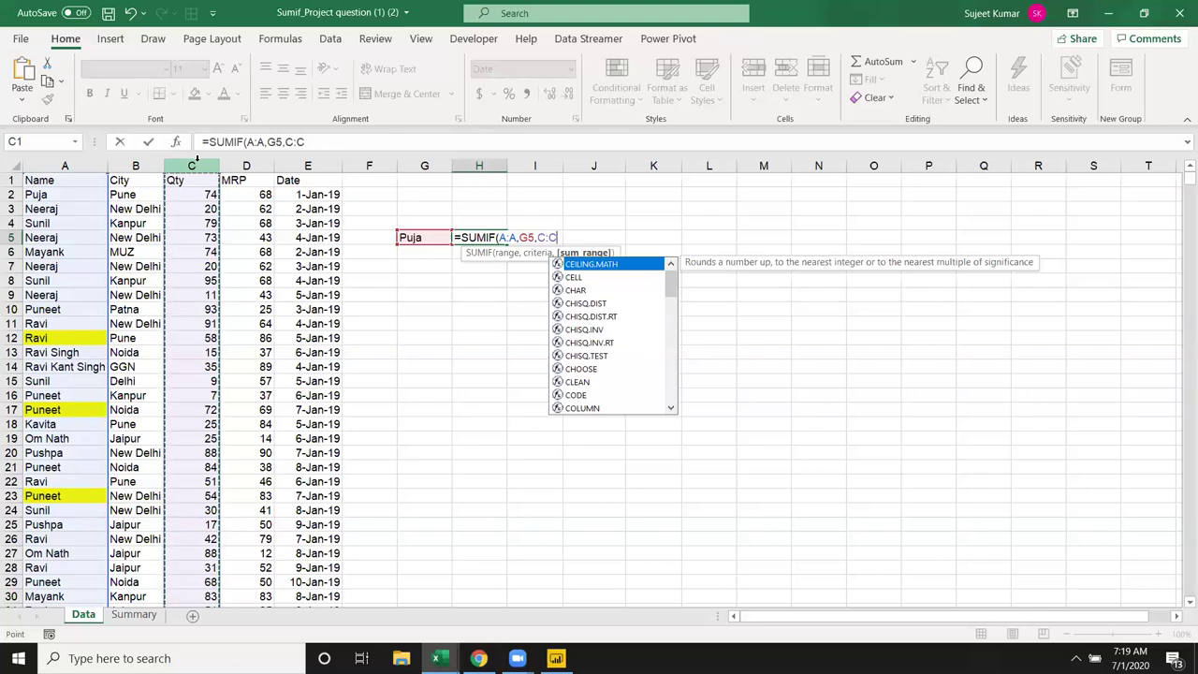
key("Return")
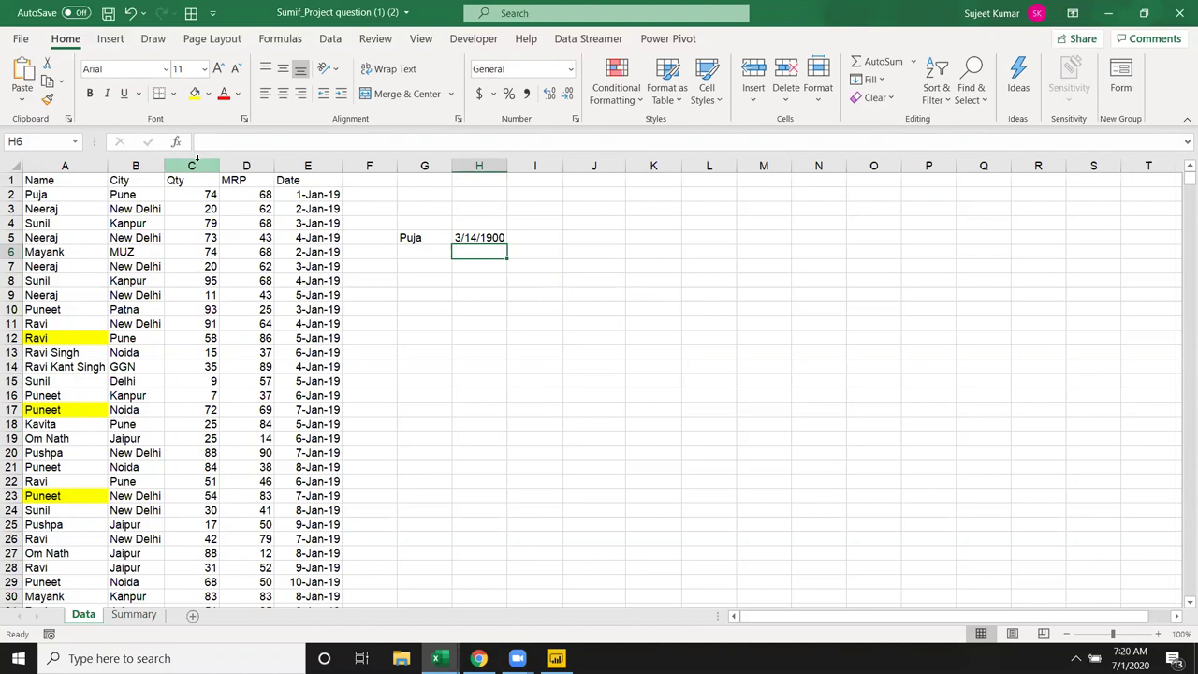
left_click(503, 237)
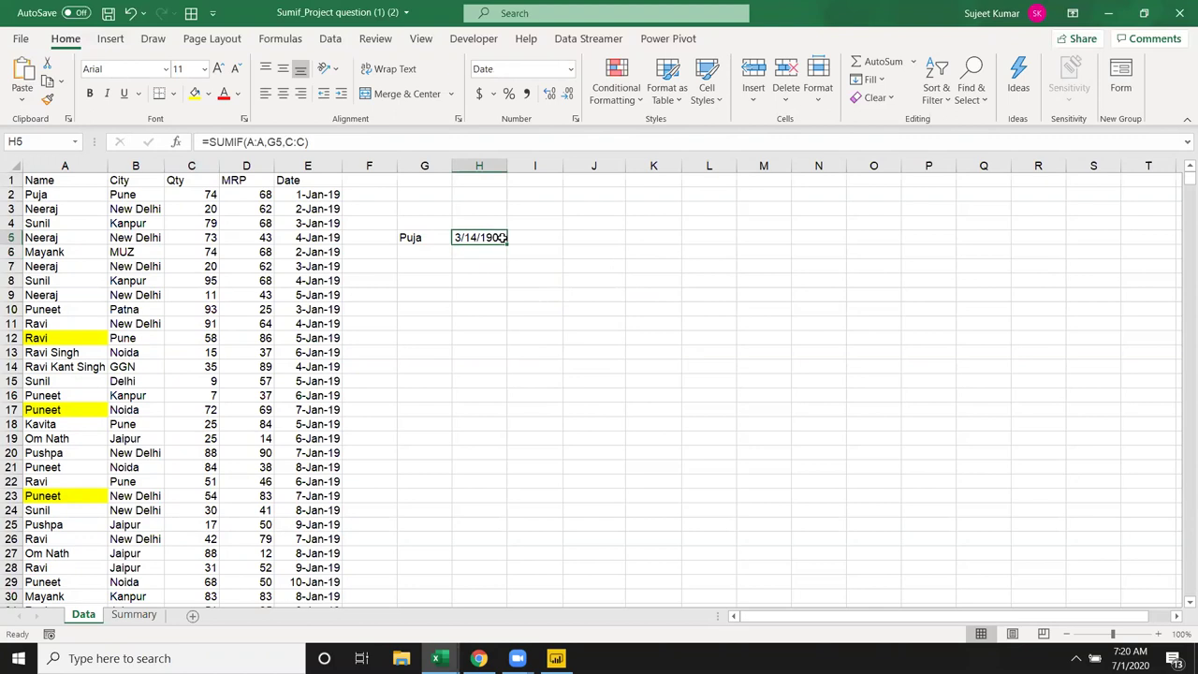
Apply General format to H5 so the Qty total reads 74.
key("ctrl+shift+grave")
left_click(442, 290)
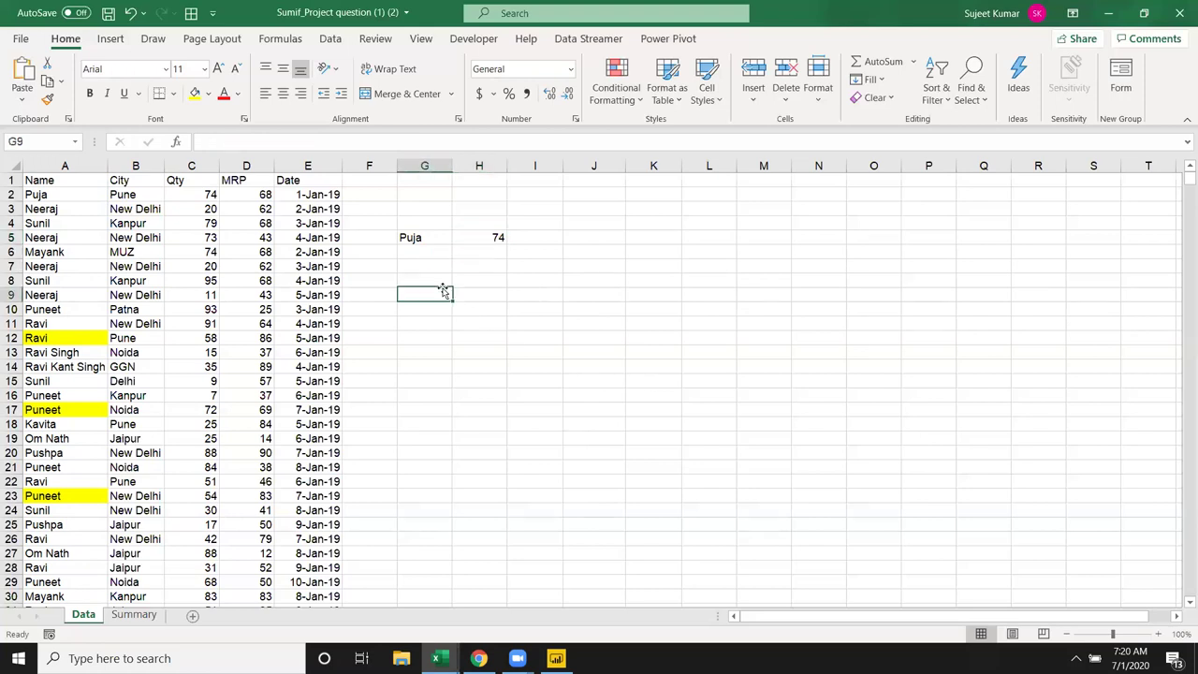
type("JAN")
key("Return")
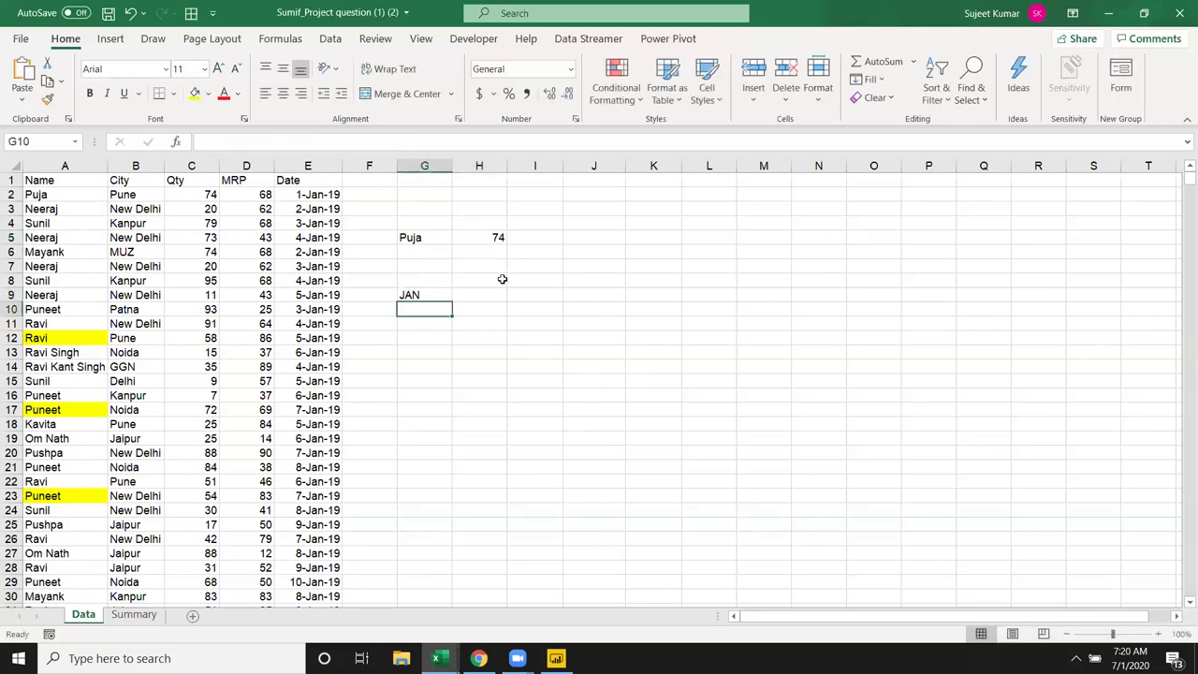
left_click(319, 165)
left_click_drag(316, 195, 316, 268)
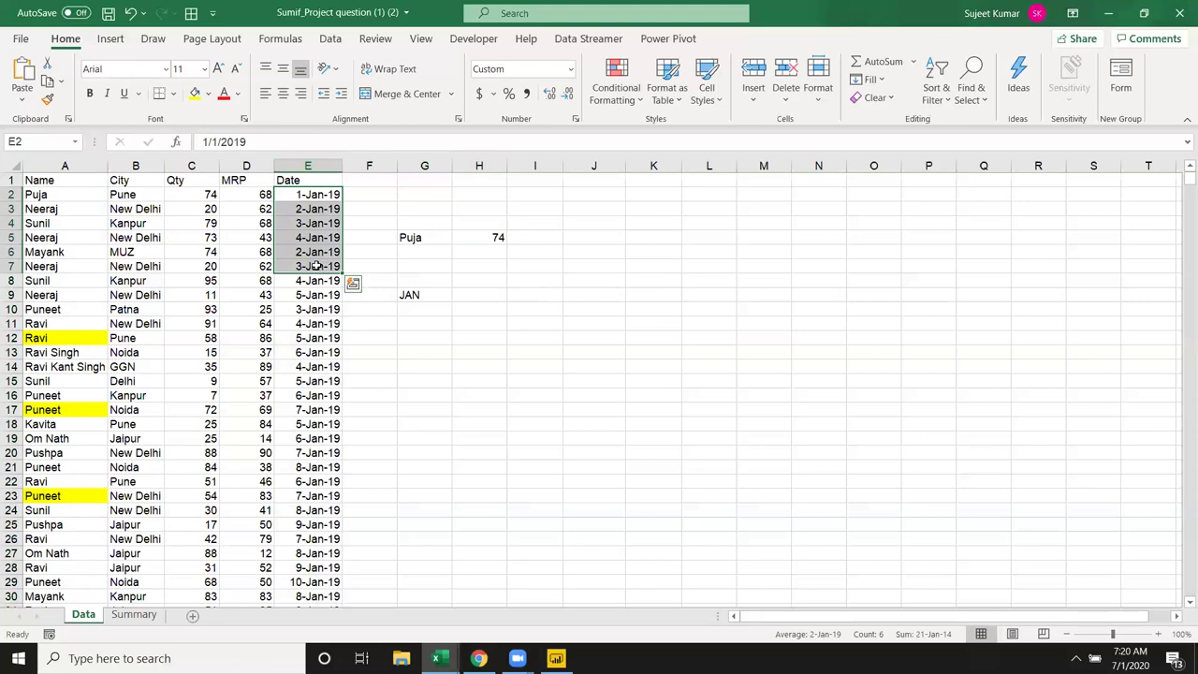
key("Up")
key("Right")
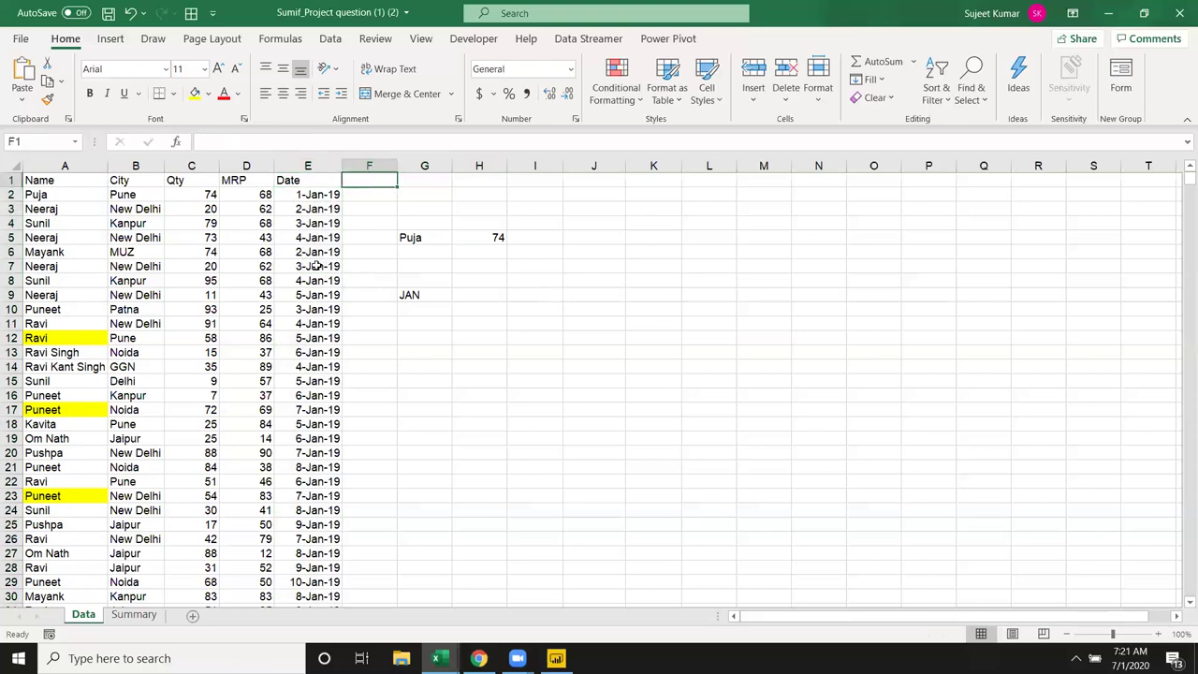
type("Month")
key("Return")
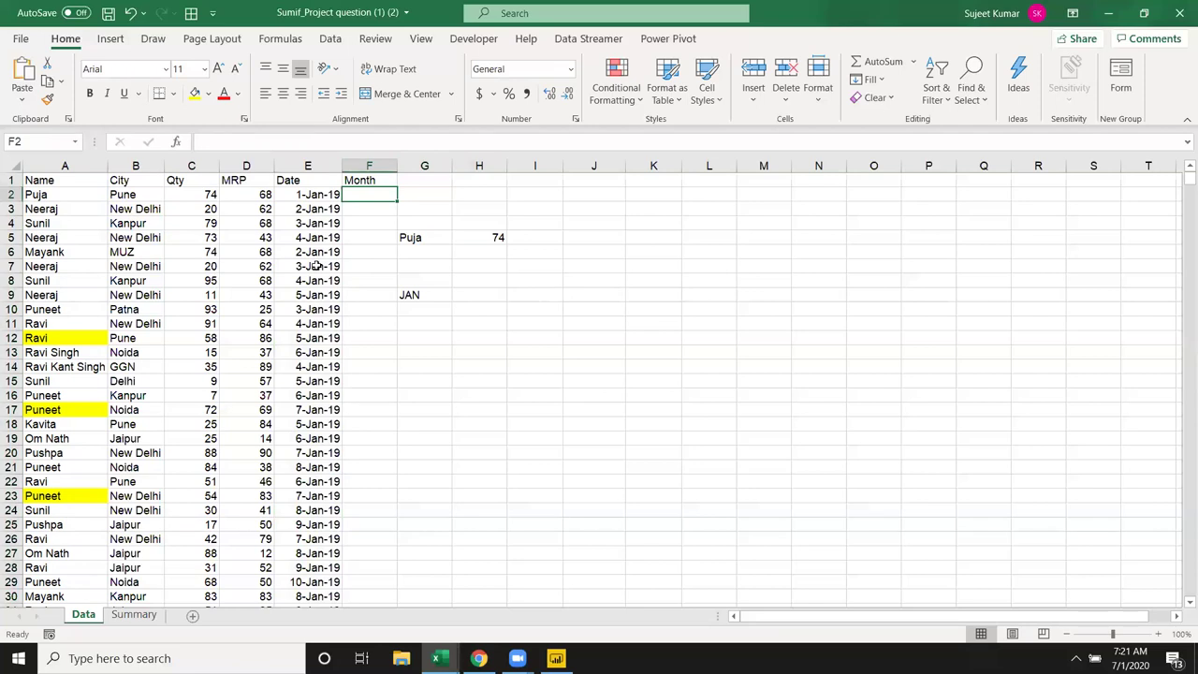
key("Up")
key("Delete")
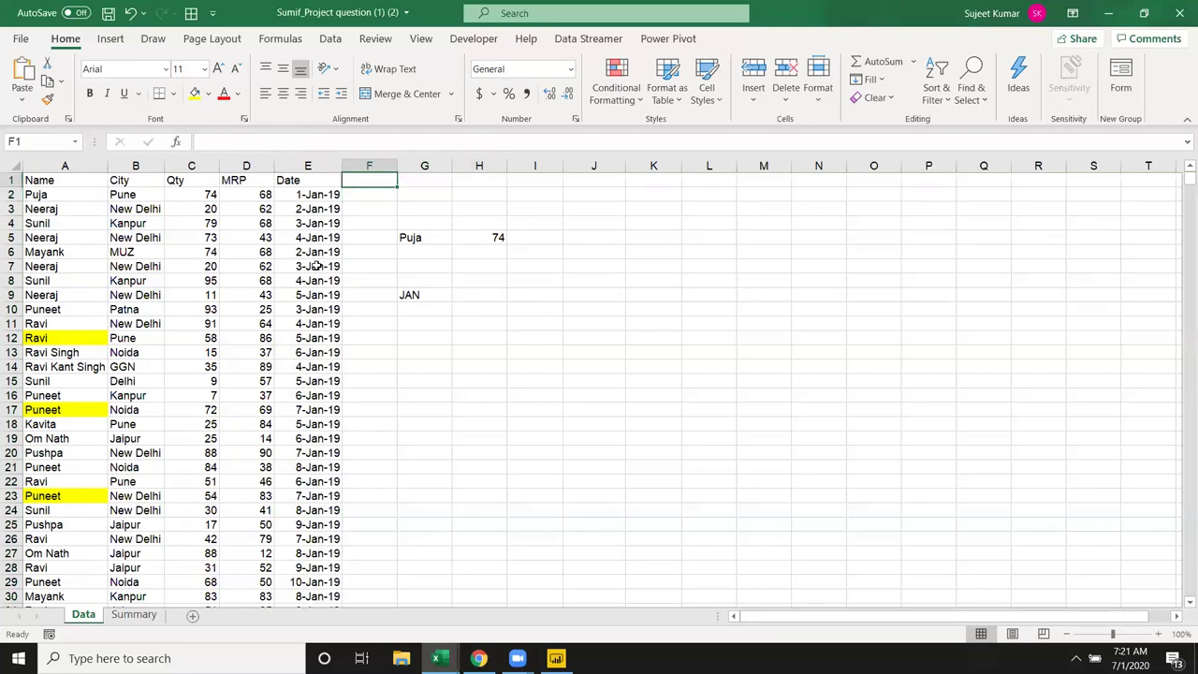
key("Down")
key("Down")
key("Down")
key("Down")
key("Down")
key("Right")
key("Down")
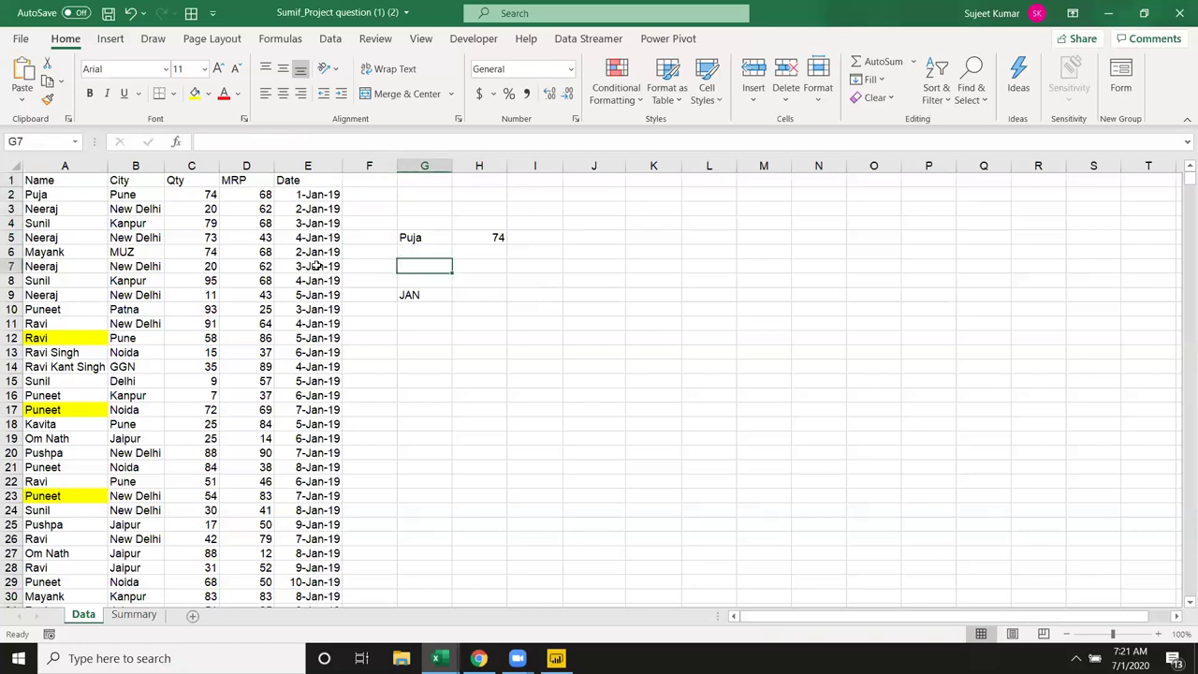
Enter the lookup name in G7 and the city Pune in H7.
type("Puja")
key("Tab")
type("Pune")
key("Tab")
Enter =SUMIFS(C:C,A:A,G7,B:B,H7) in I7, returning 74.
type("=")
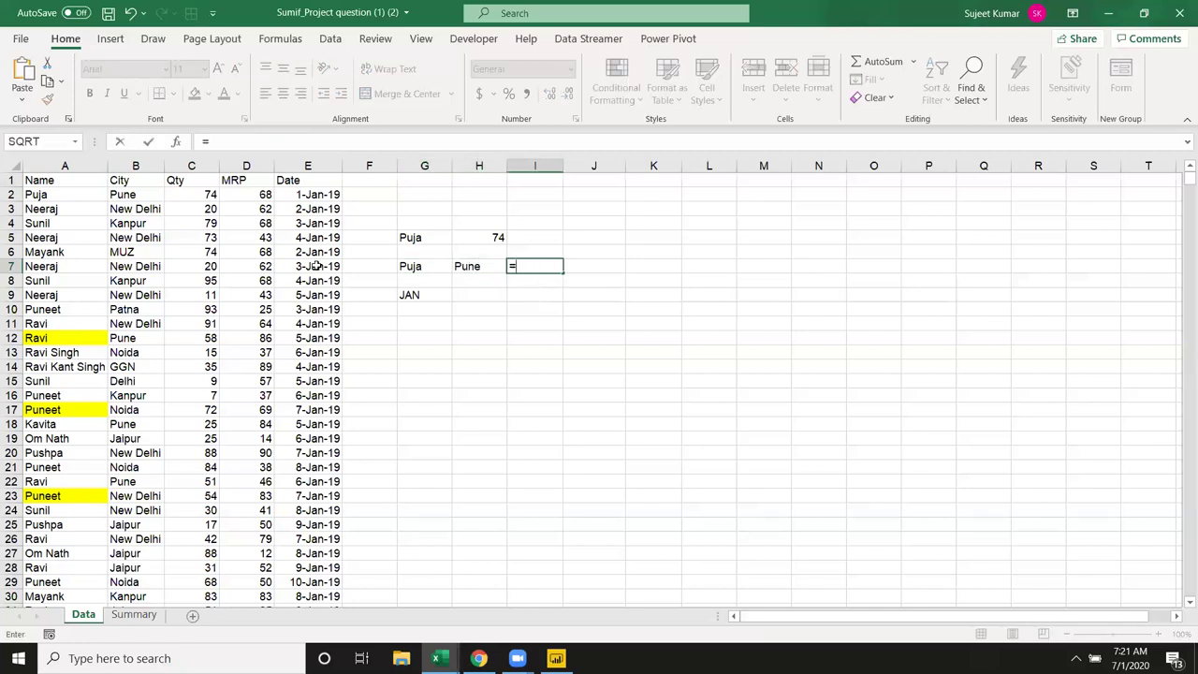
type("sum")
key("Down")
key("Down")
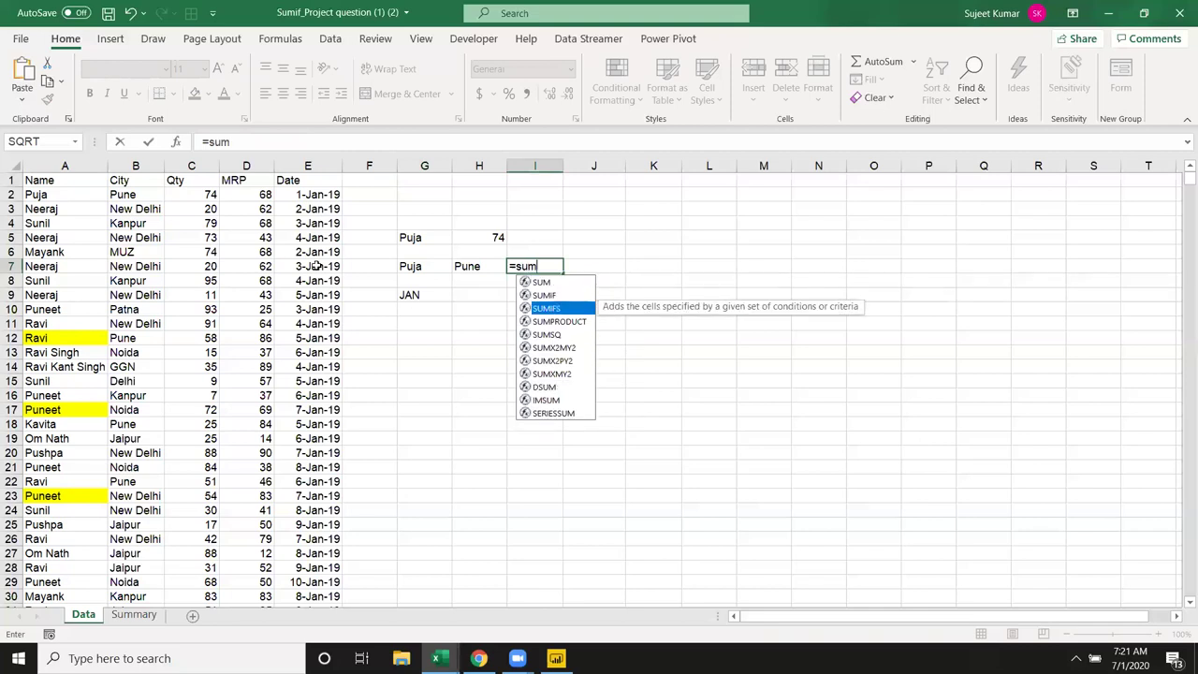
key("Tab")
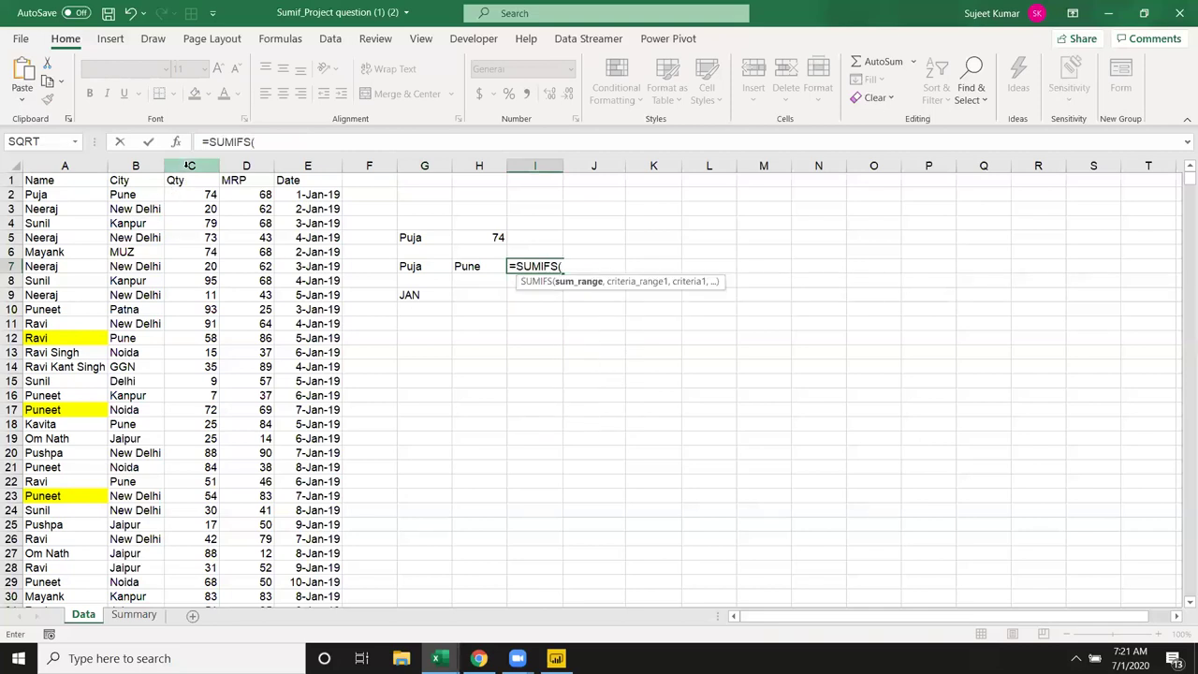
left_click(189, 165)
type(",")
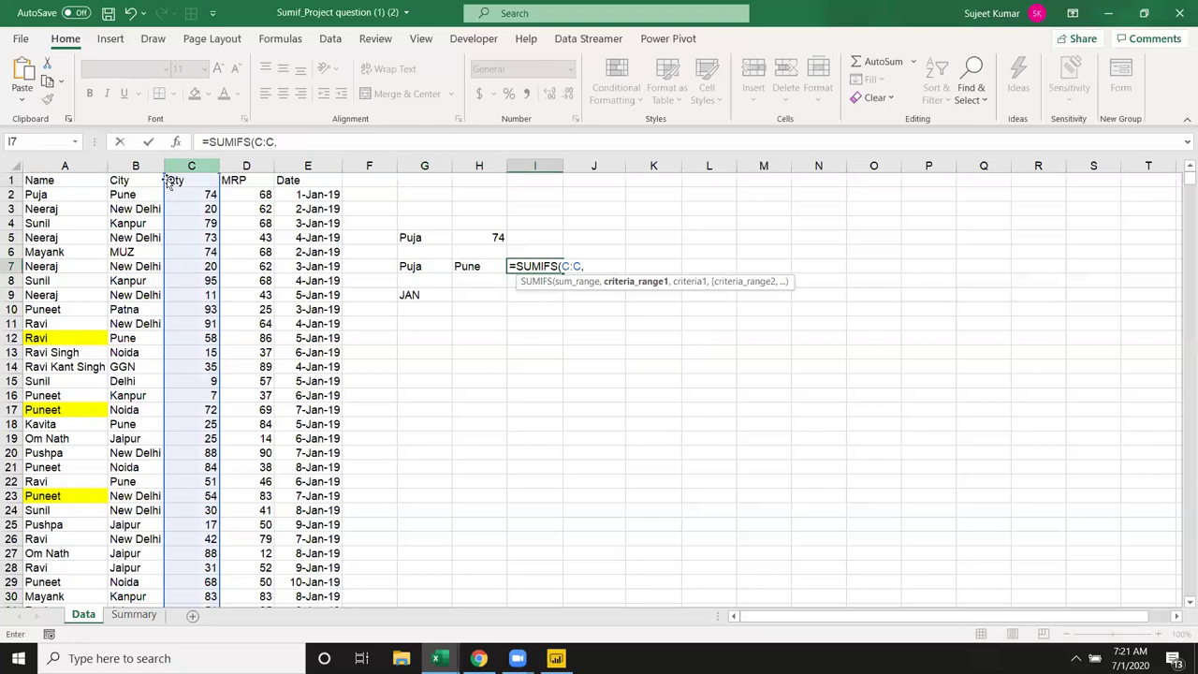
left_click(71, 166)
type(",")
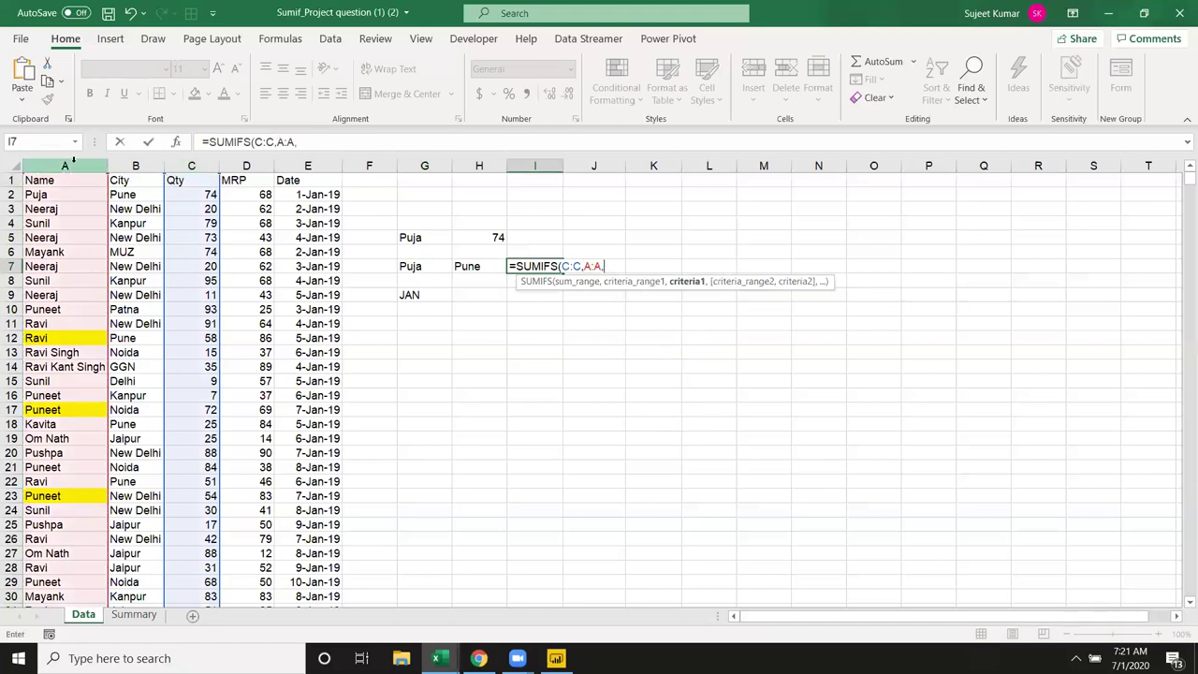
left_click(415, 267)
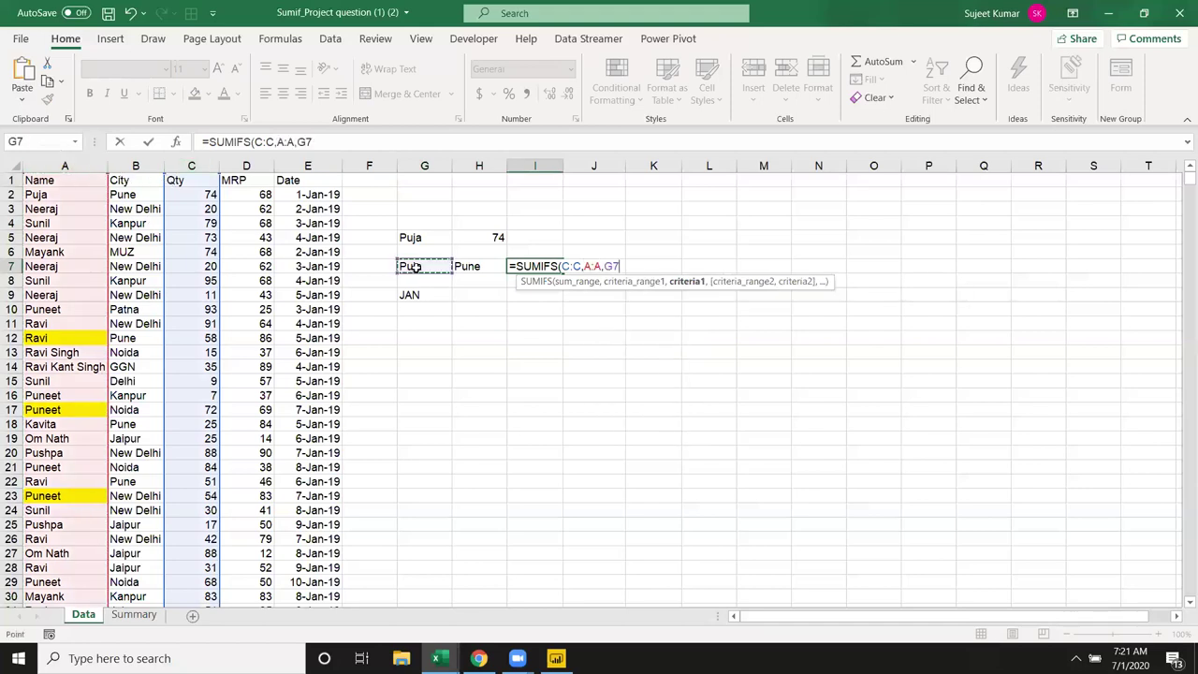
type(",")
left_click(141, 166)
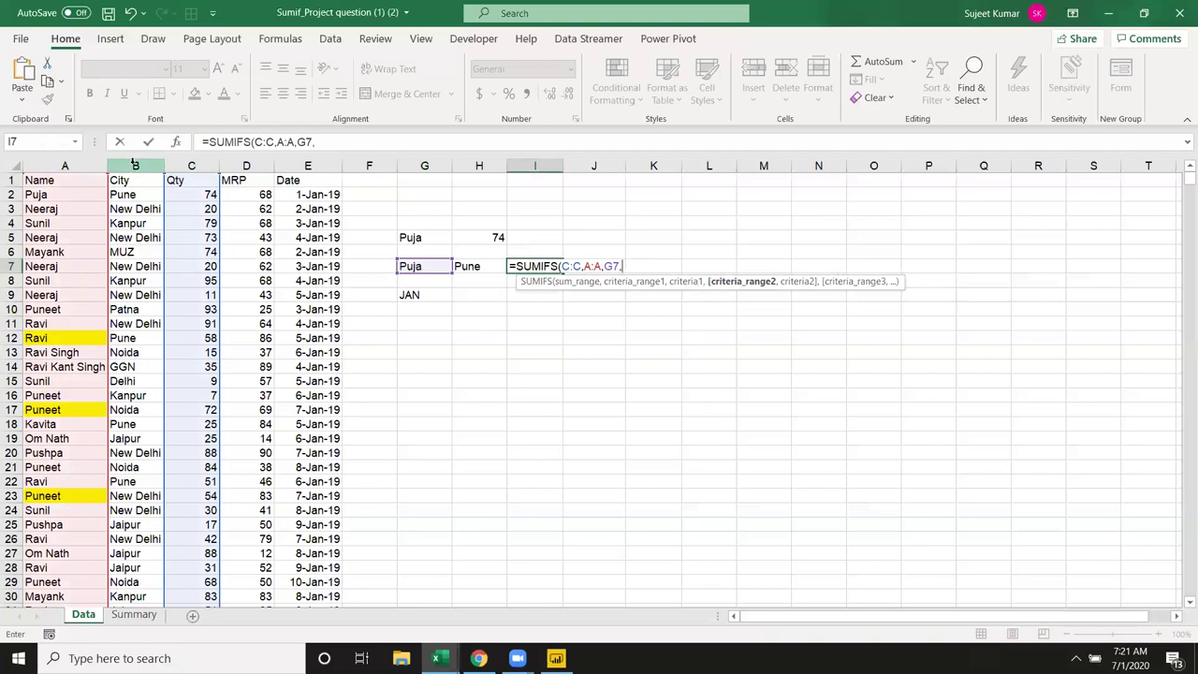
type("B:B,")
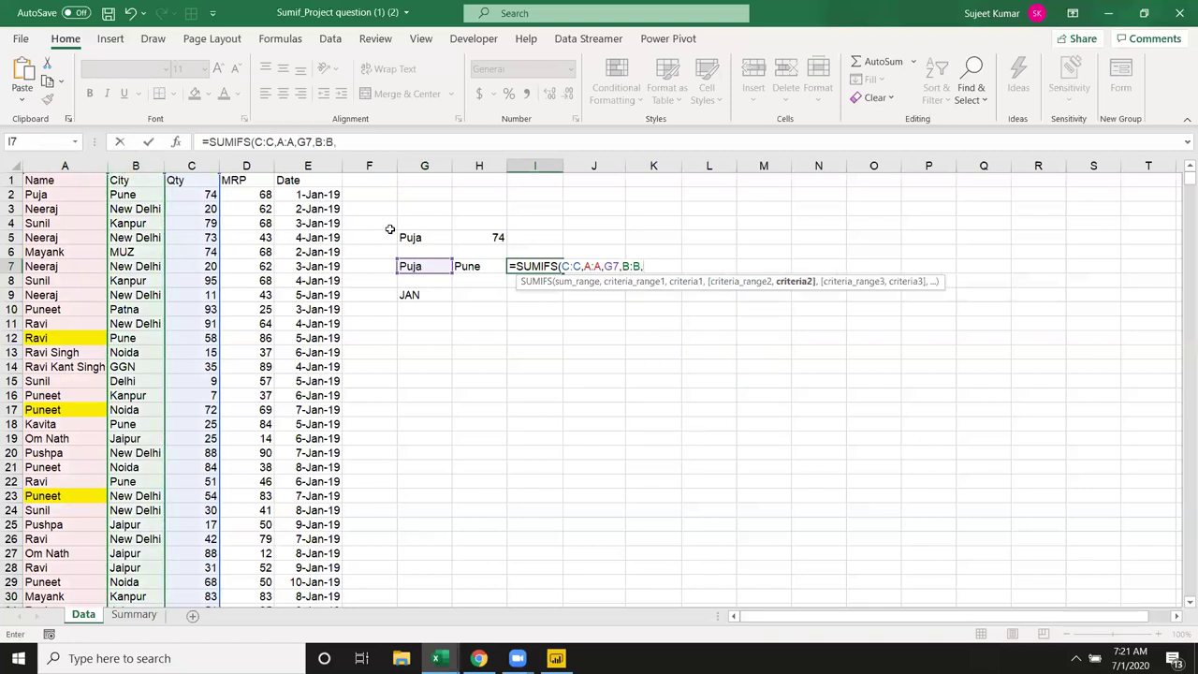
left_click(466, 267)
key("Return")
key("Up")
key("Right")
key("Right")
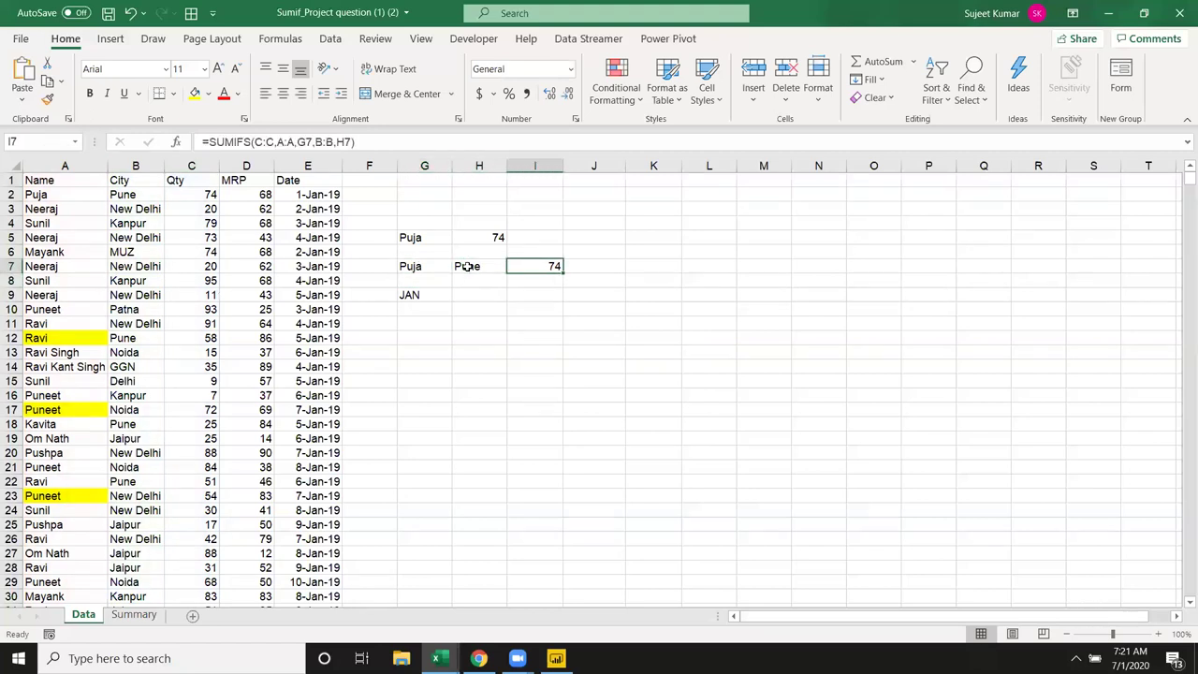
key("Down")
Enter ="1-"&G9&"-"&2019 in H9 to get 1-JAN-2019 and autofit column H.
key("Left")
key("Down")
type("=1")
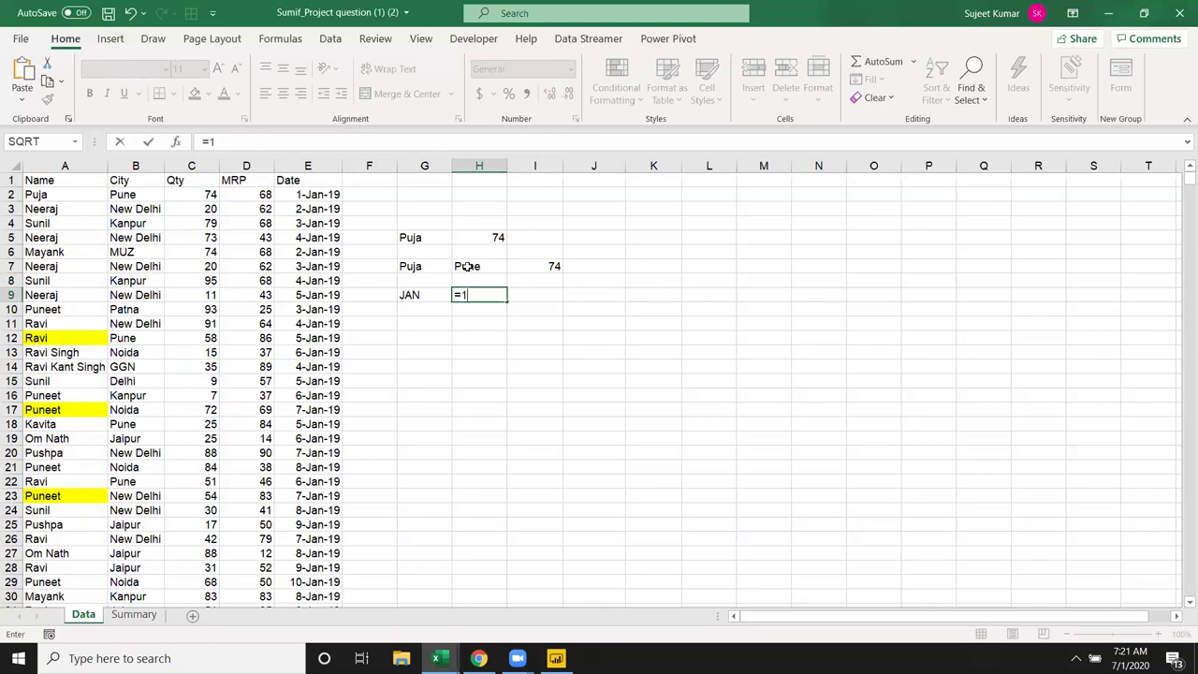
key("BackSpace")
type("\"1-\"")
type("&")
key("Left")
type("&\"-")
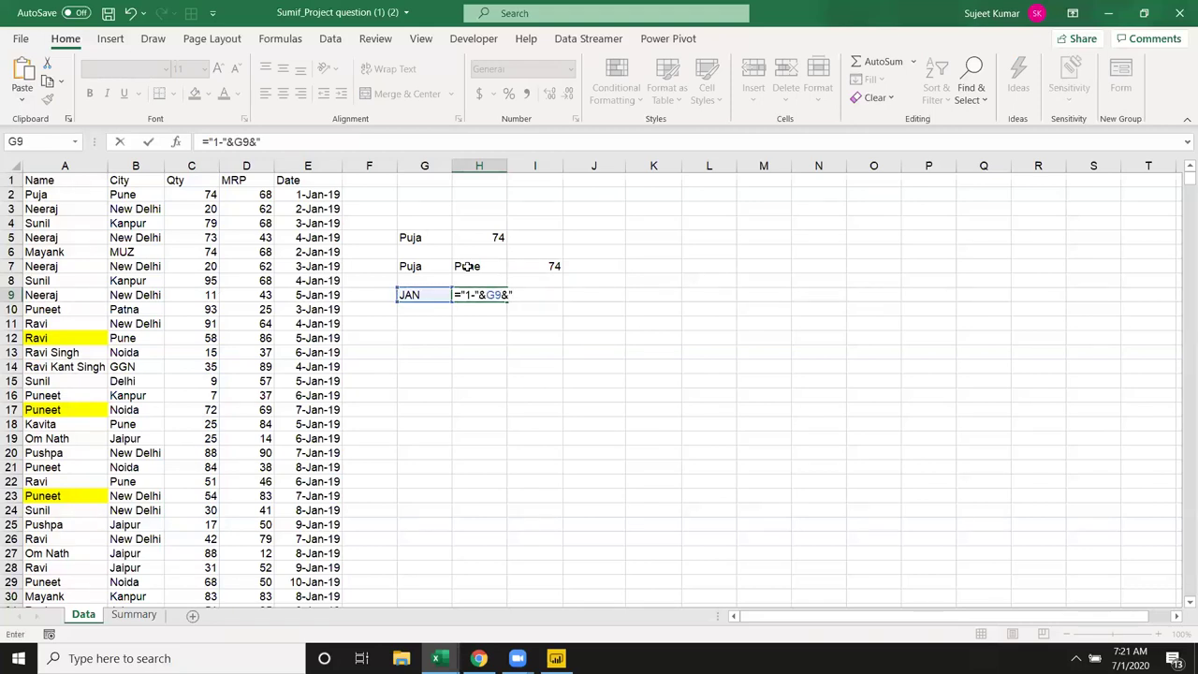
type("\"&2019")
key("Return")
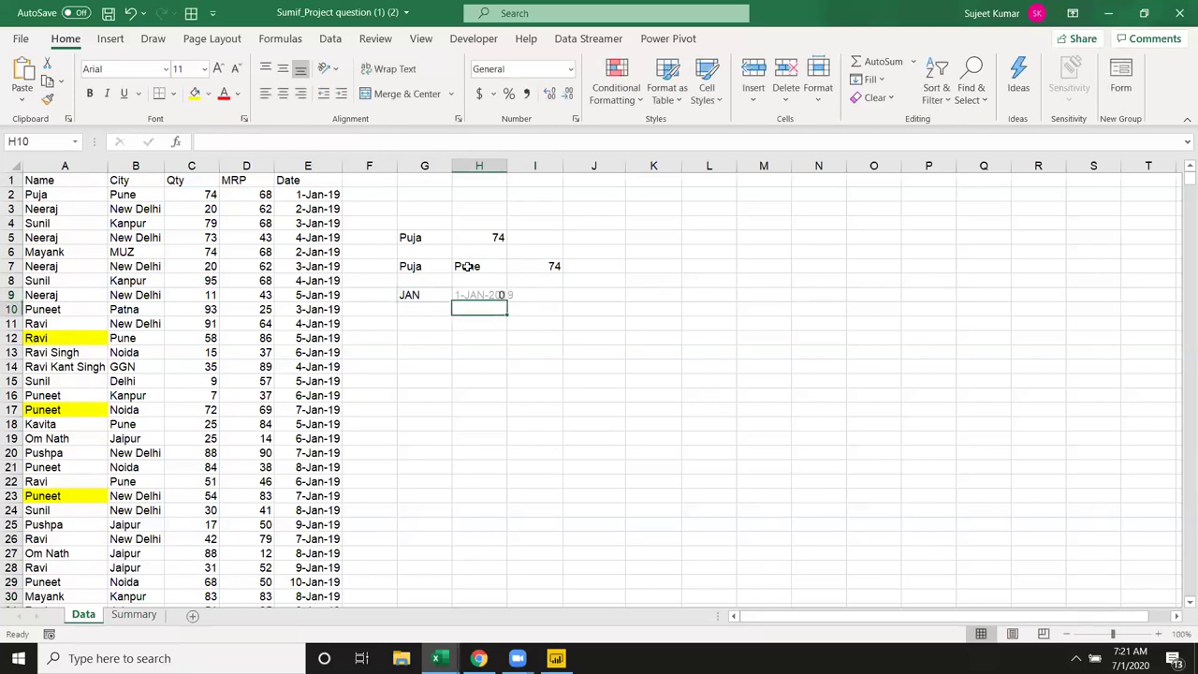
key("Up")
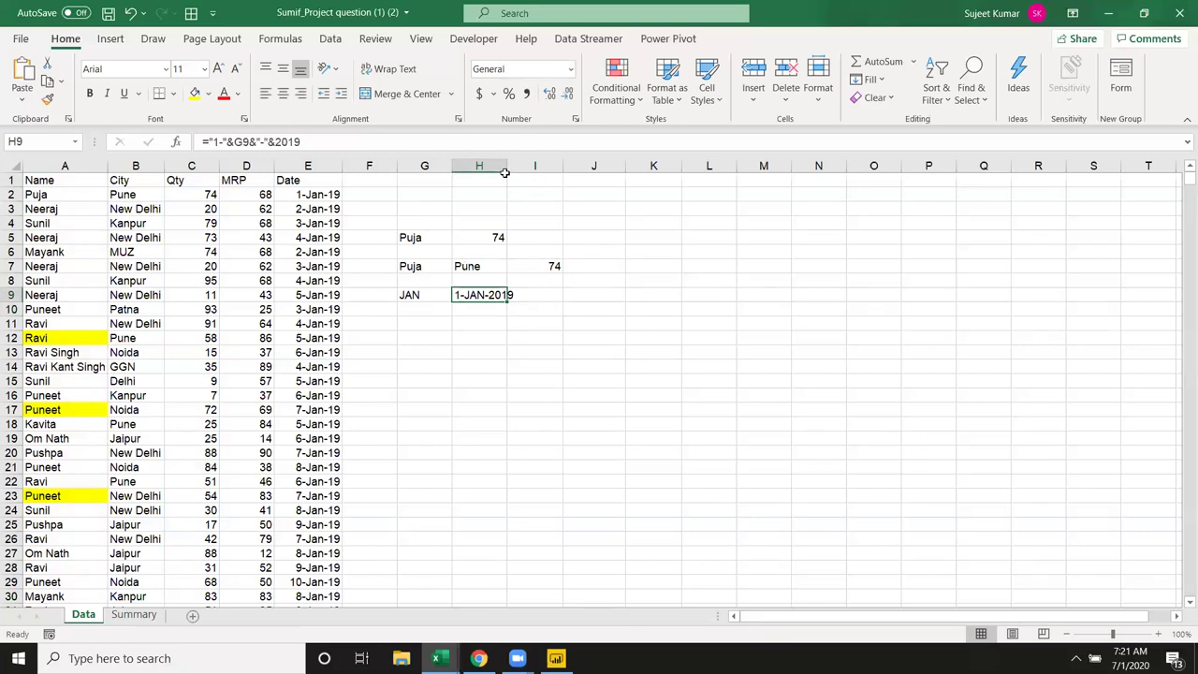
left_click(502, 178)
double_click(507, 167)
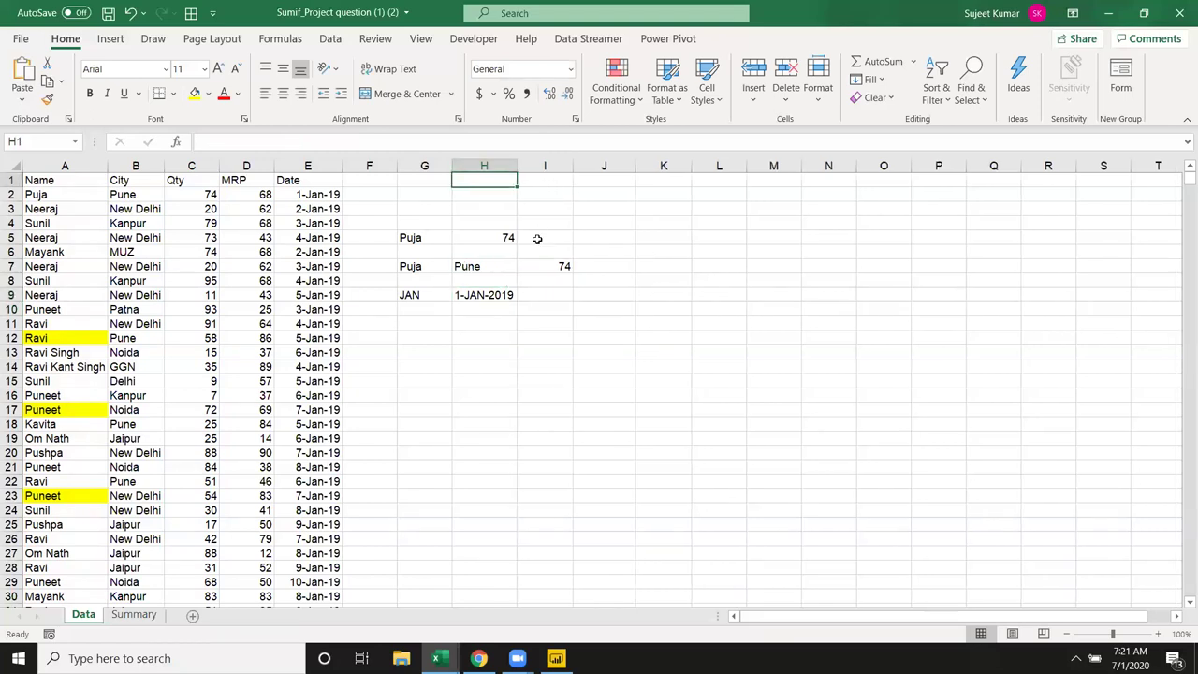
Enter =EOMONTH(H9,0) in I9 and format it as a date showing 31-Jan-19.
left_click(529, 293)
type("=e")
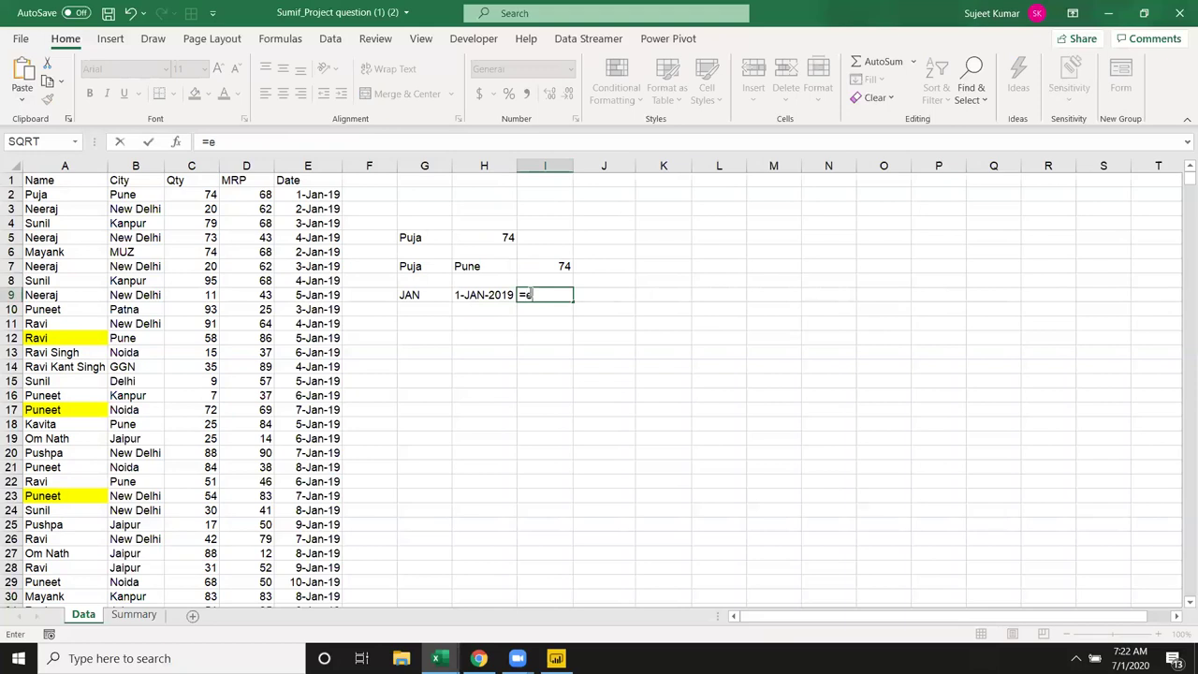
type("o")
key("Tab")
key("Left")
type(",0)")
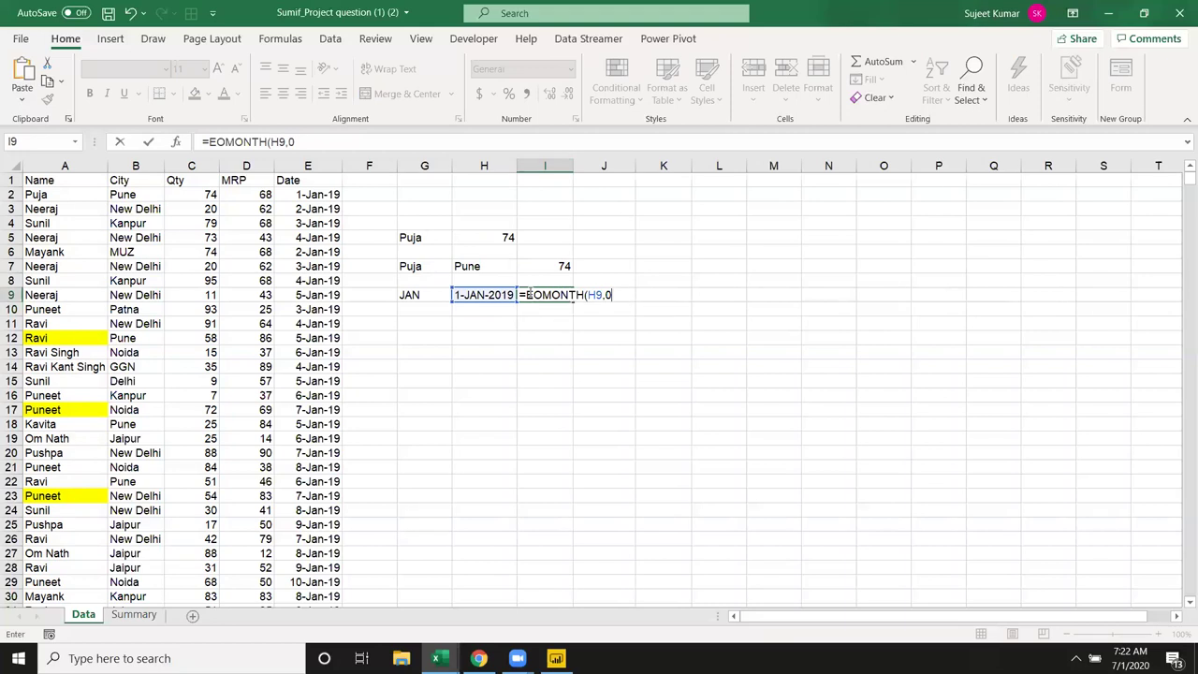
key("ctrl+Return")
key("ctrl+shift+3")
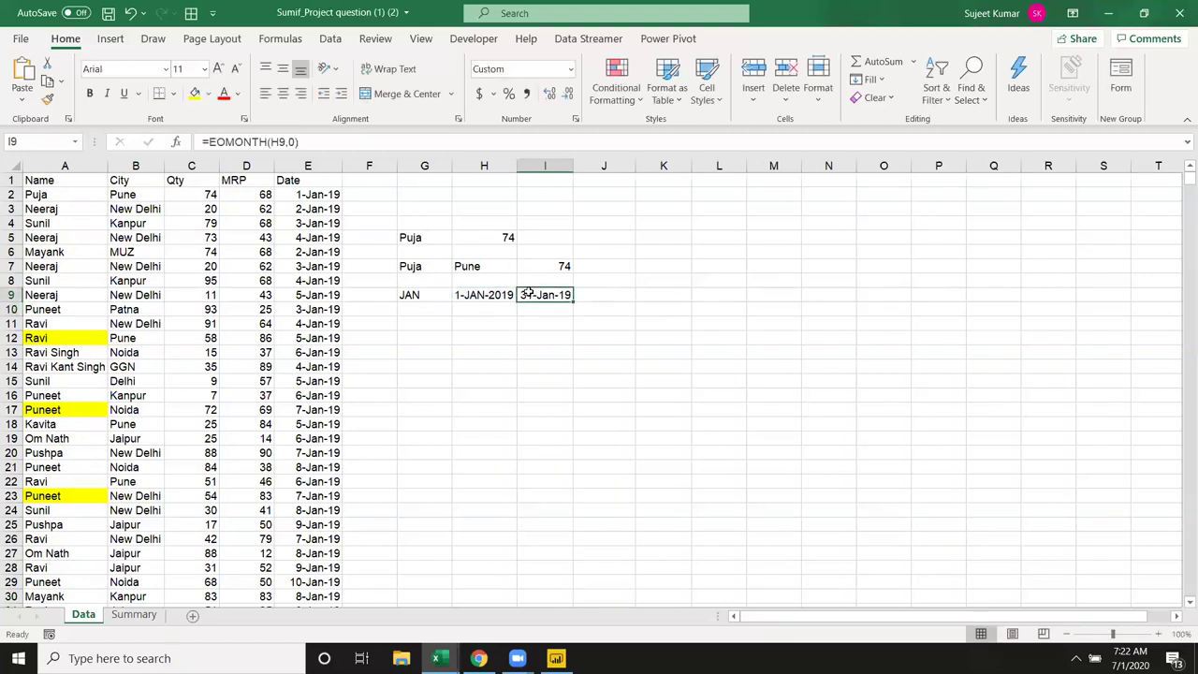
key("Right")
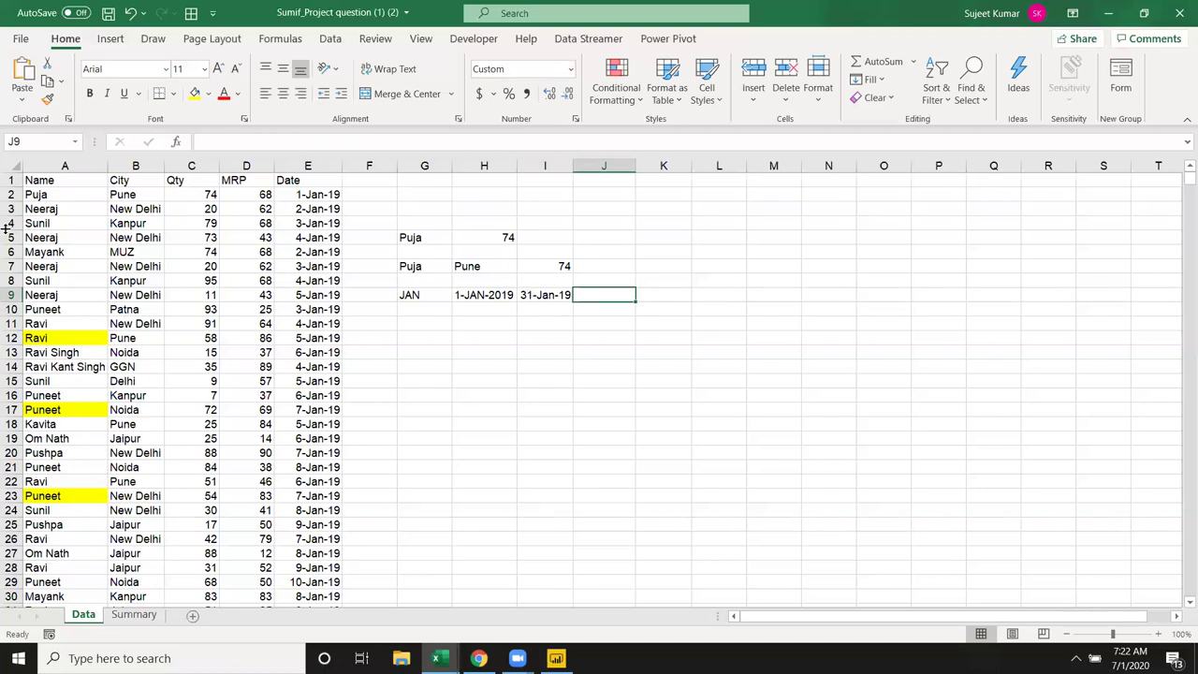
Start a SUMIFS in J9 summing Qty column C where Date column E is >= H9.
type("=sum")
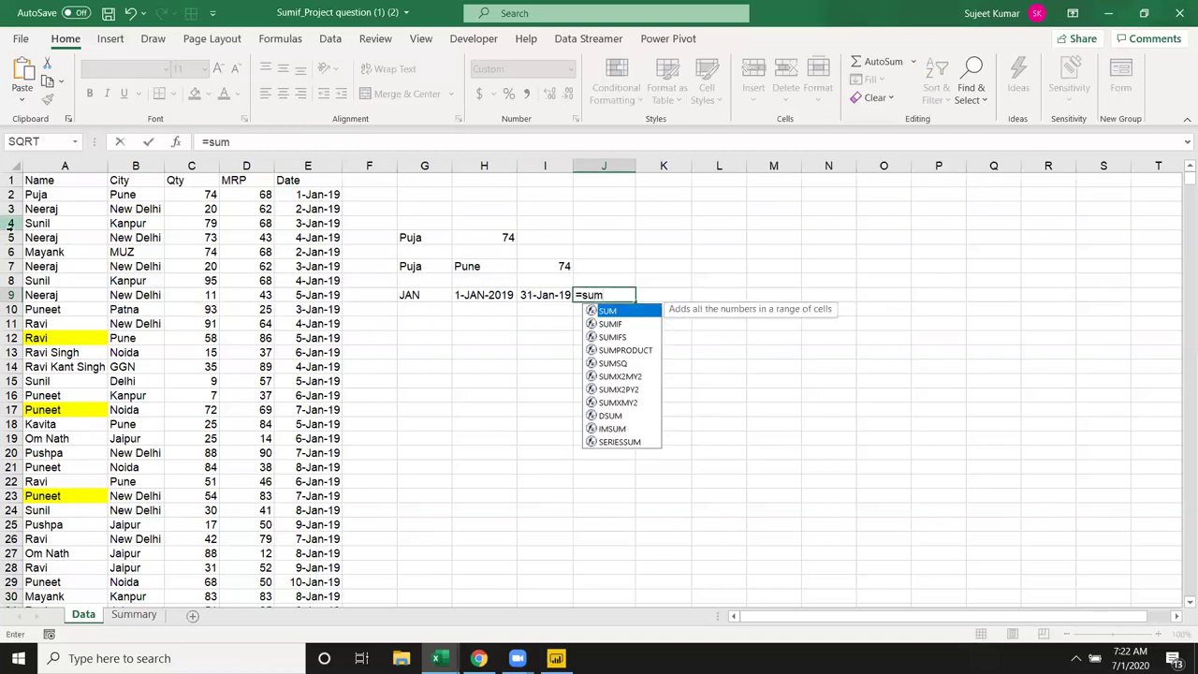
key("Down")
key("Down")
key("Tab")
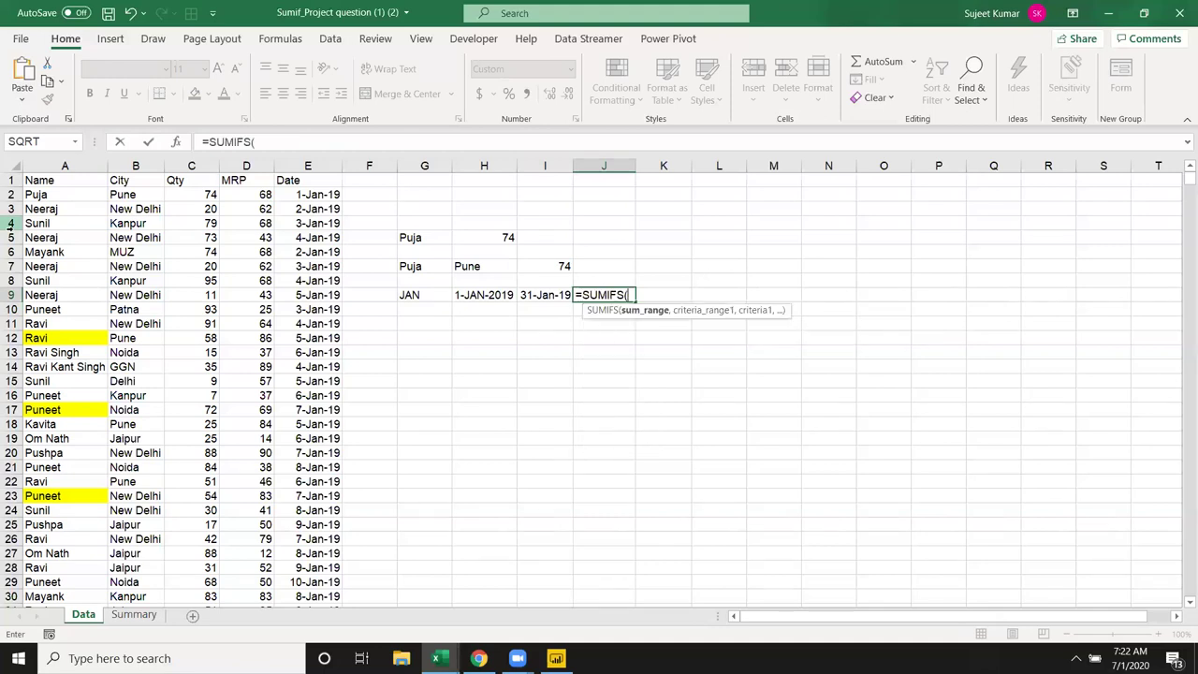
left_click(198, 166)
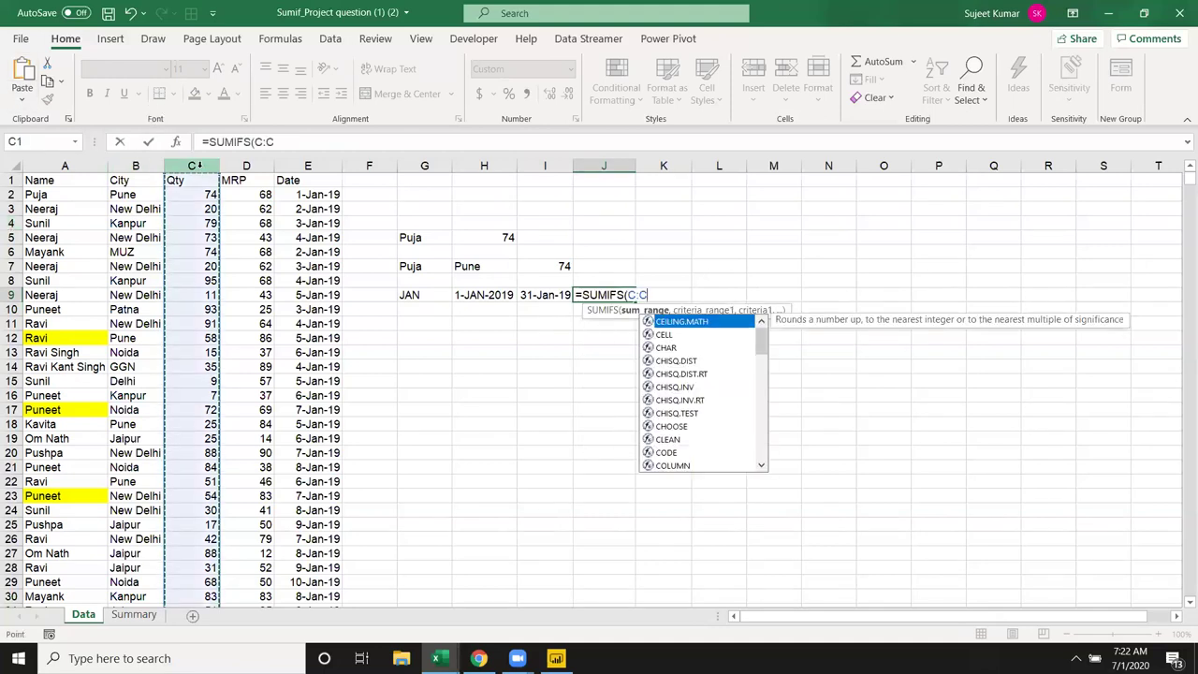
type(",\"")
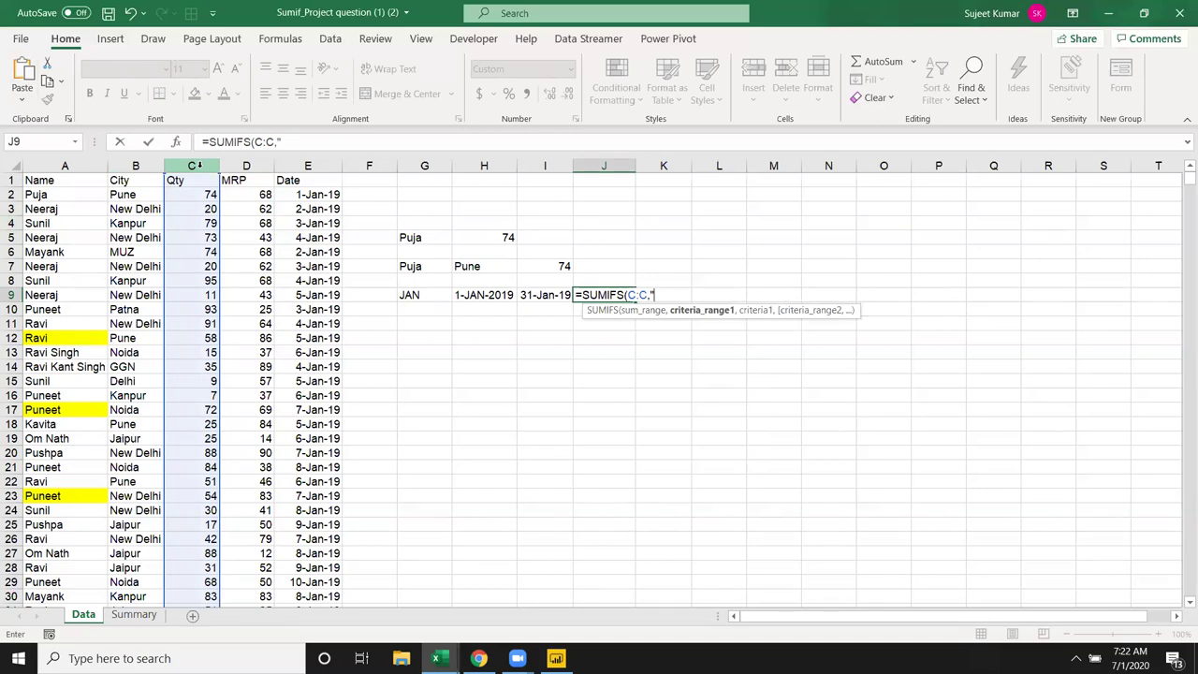
type(">")
key("BackSpace")
key("BackSpace")
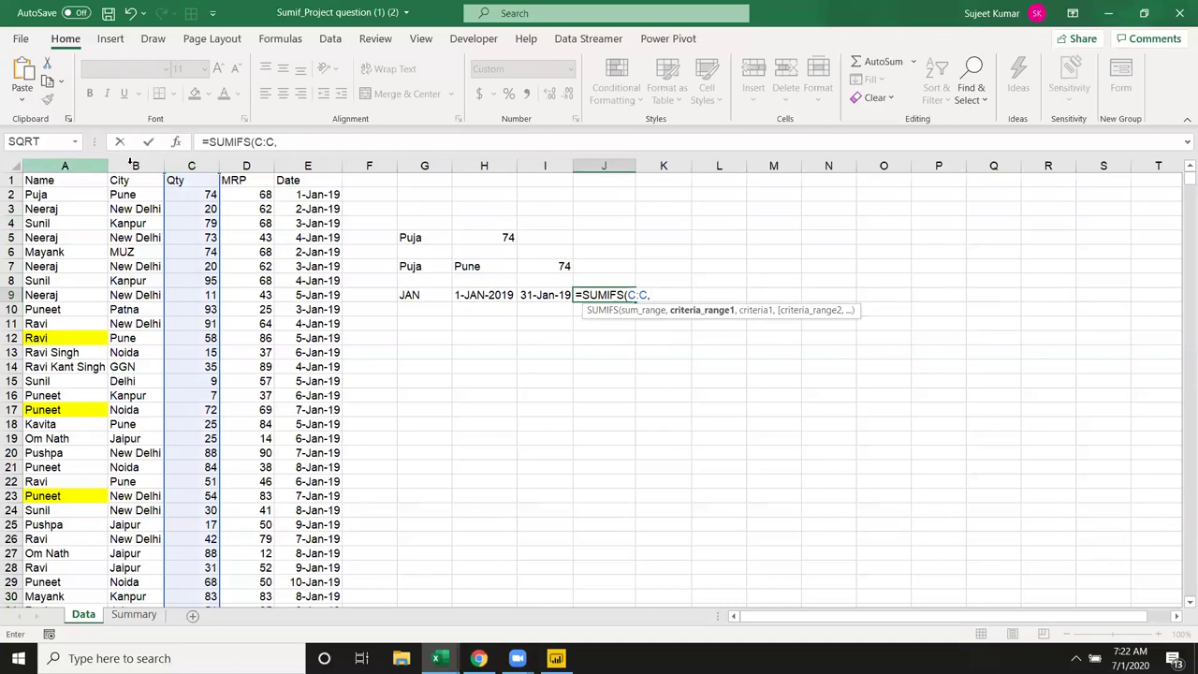
left_click(300, 166)
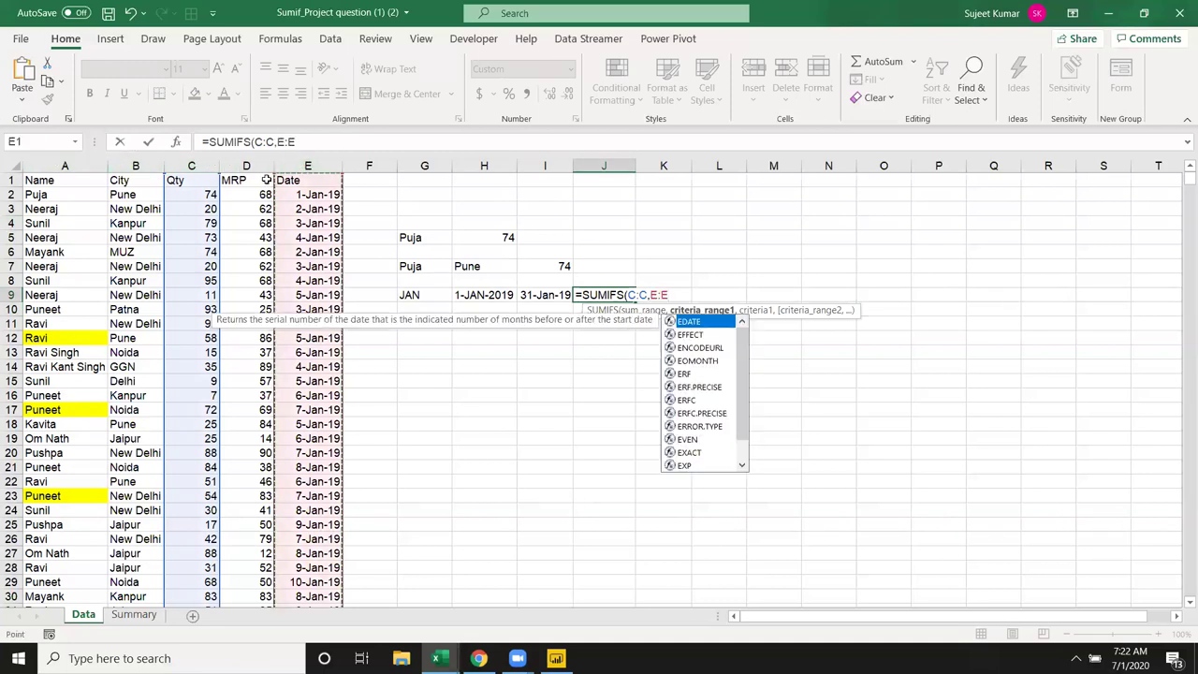
type(",\">=\"&")
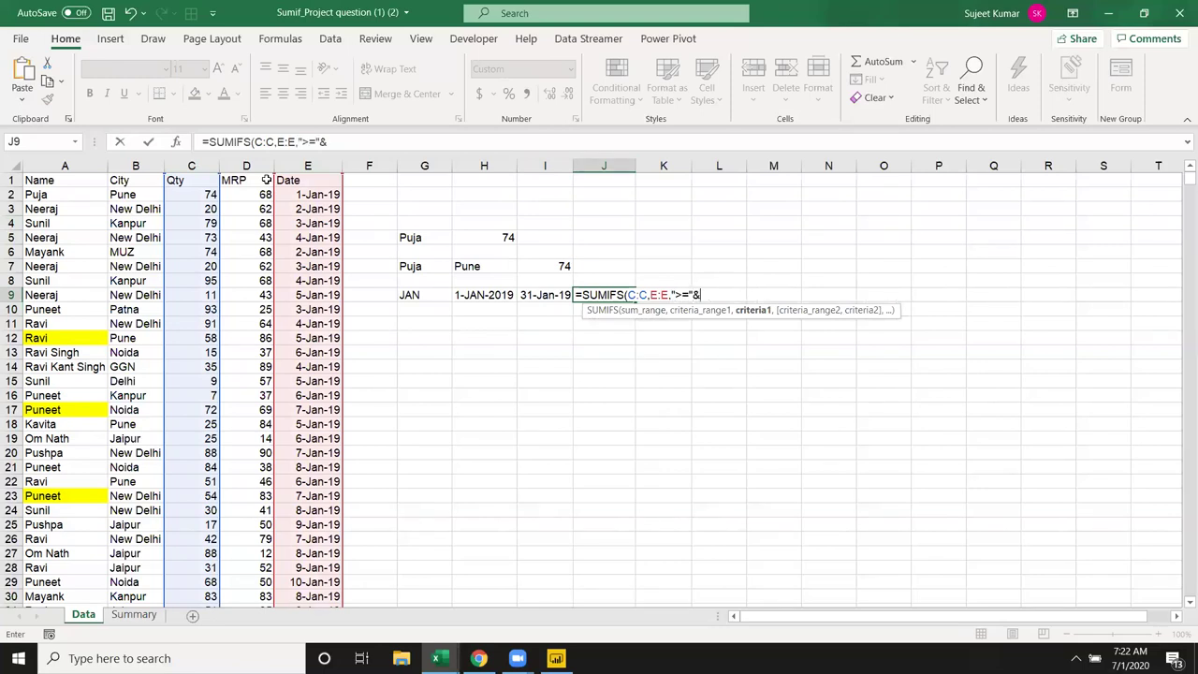
left_click(488, 295)
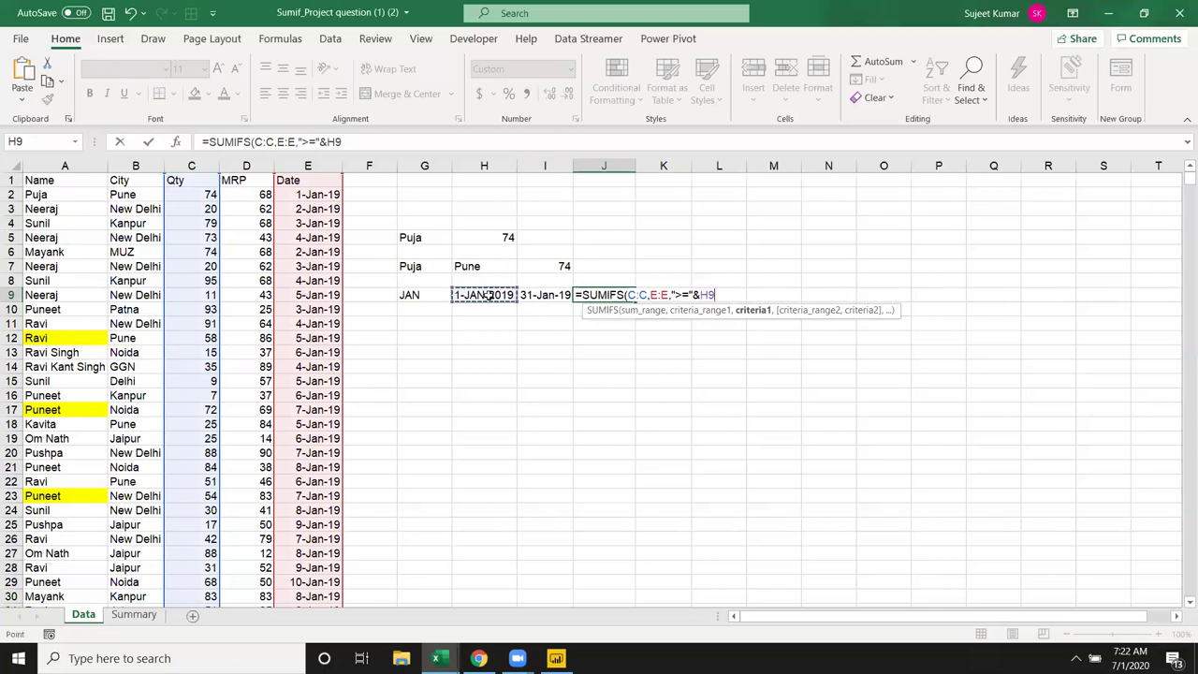
type(",")
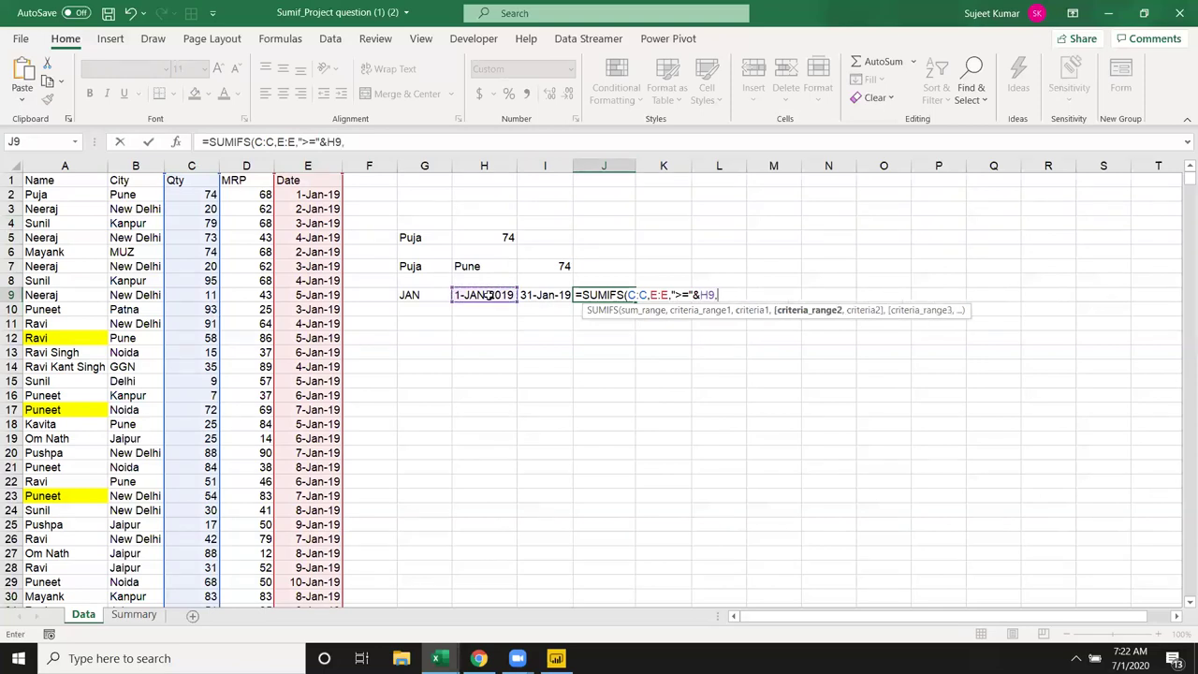
Add the Date <= I9 criterion and show J9 as the plain number 5818.
left_click(308, 166)
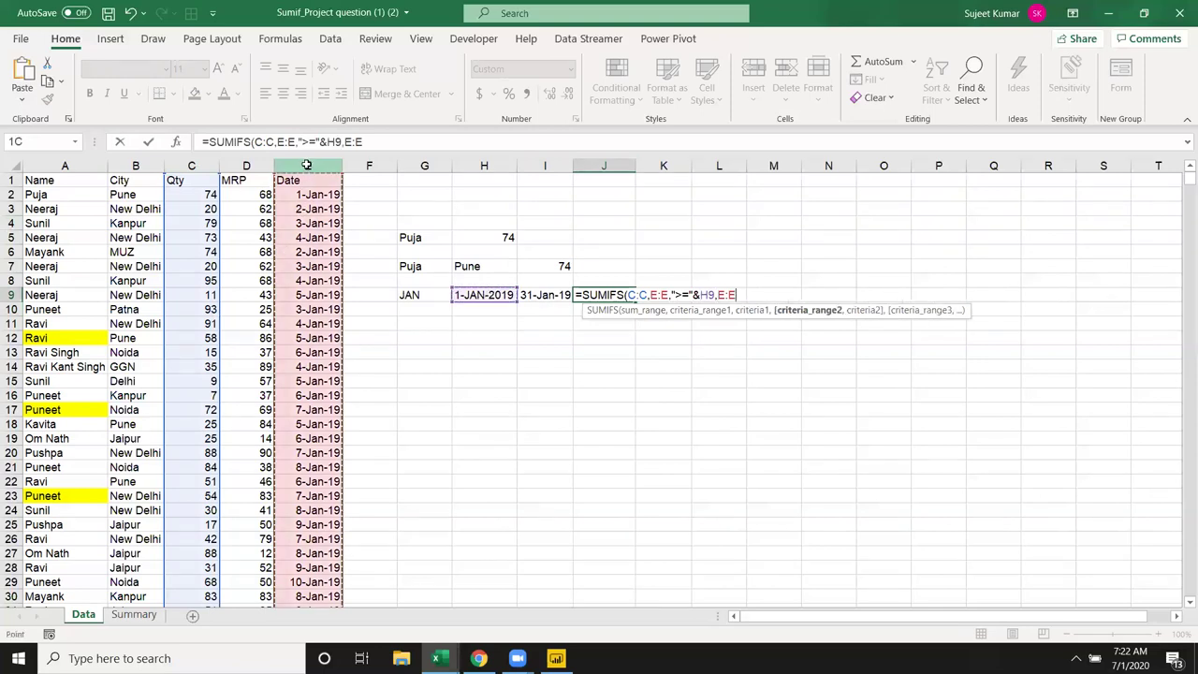
type(",\"<=\"&")
left_click(559, 296)
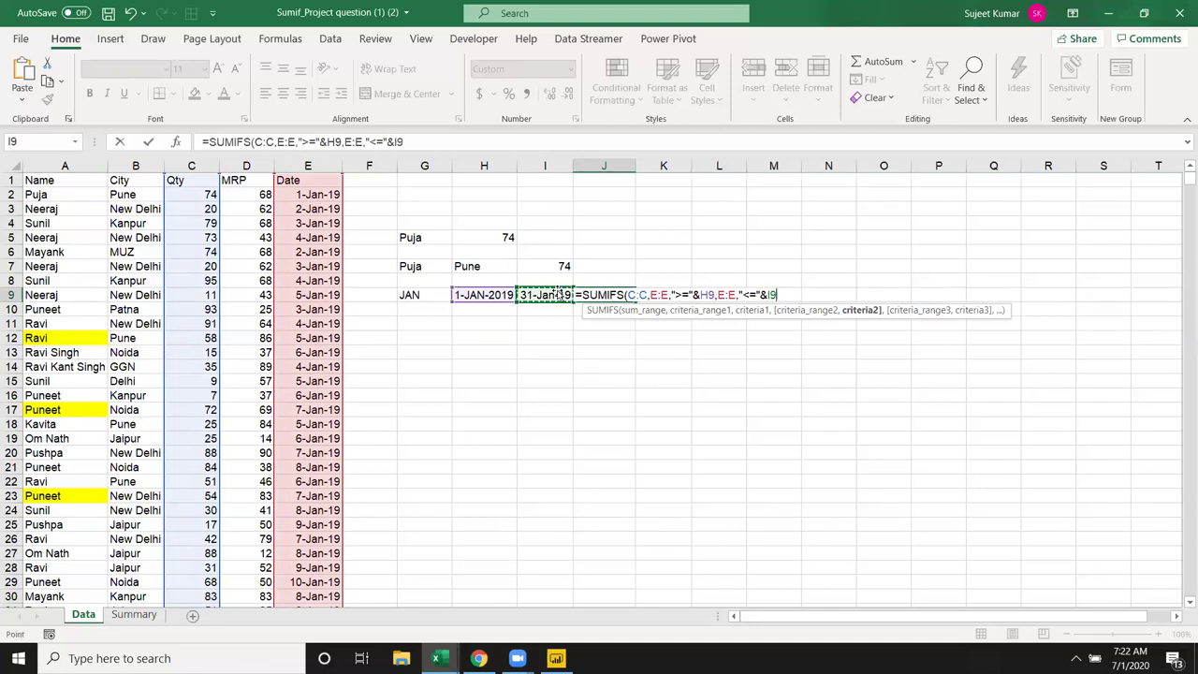
key("Return")
key("Up")
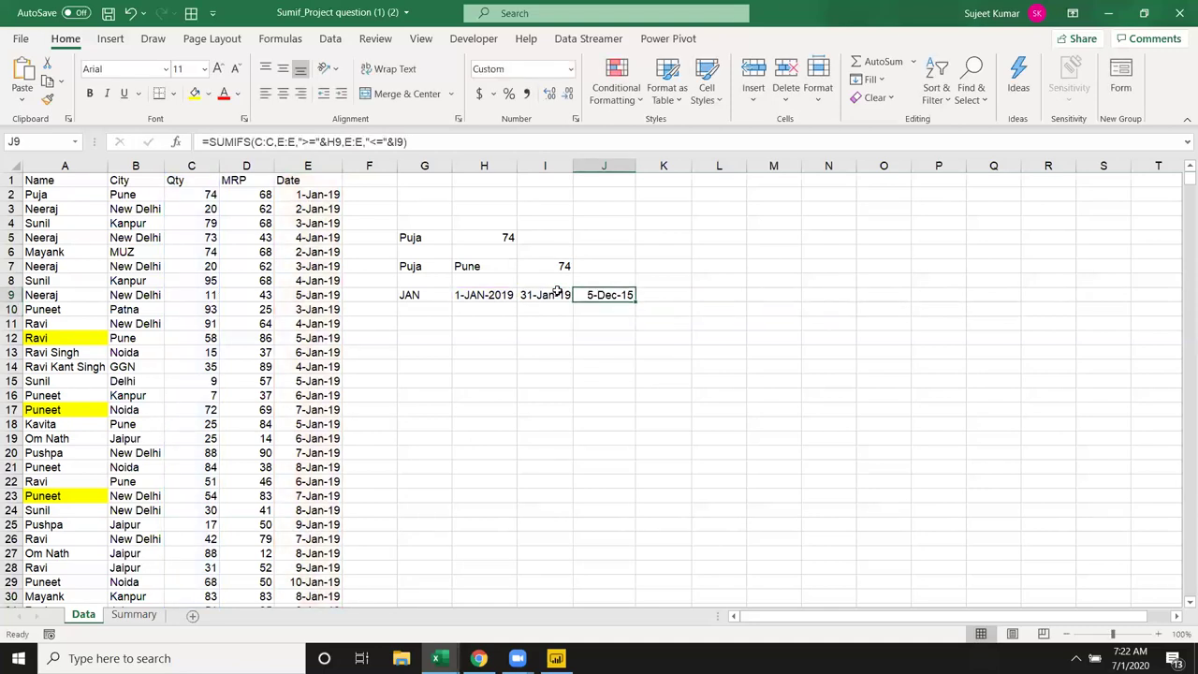
key("ctrl+shift+grave")
Check I9 and J9, then on Summary review the chosen name, city Jaipur, year 2019, and select D8.
left_click(538, 298)
left_click(617, 298)
left_click(139, 616)
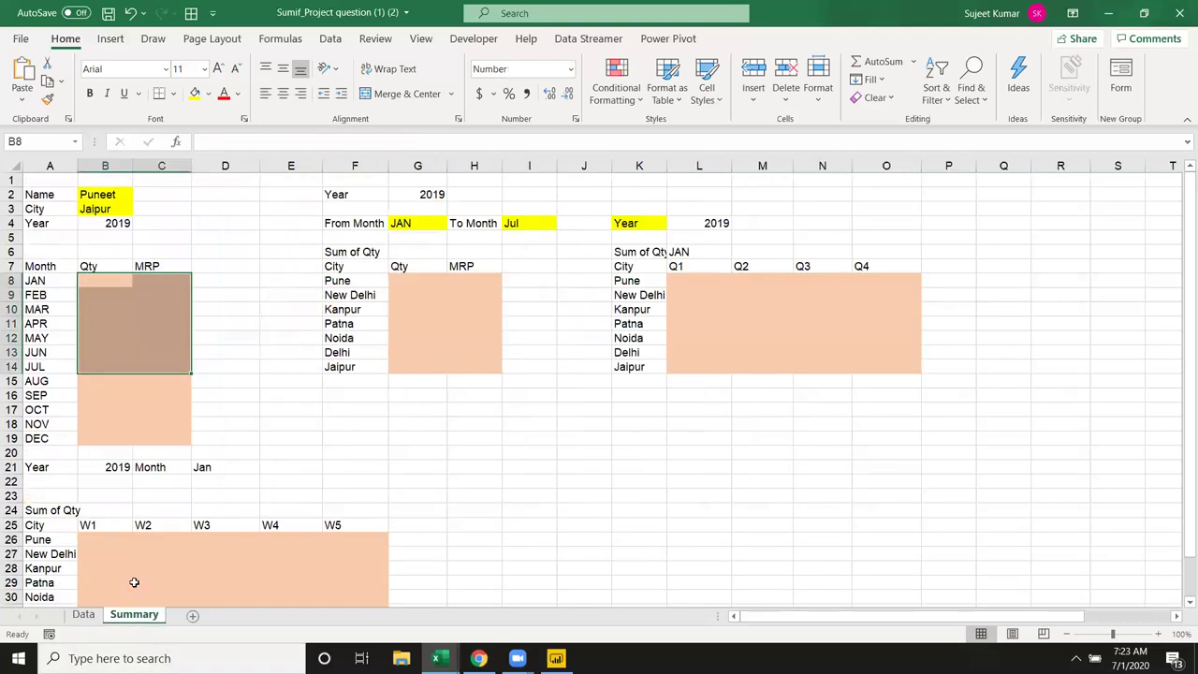
left_click(98, 198)
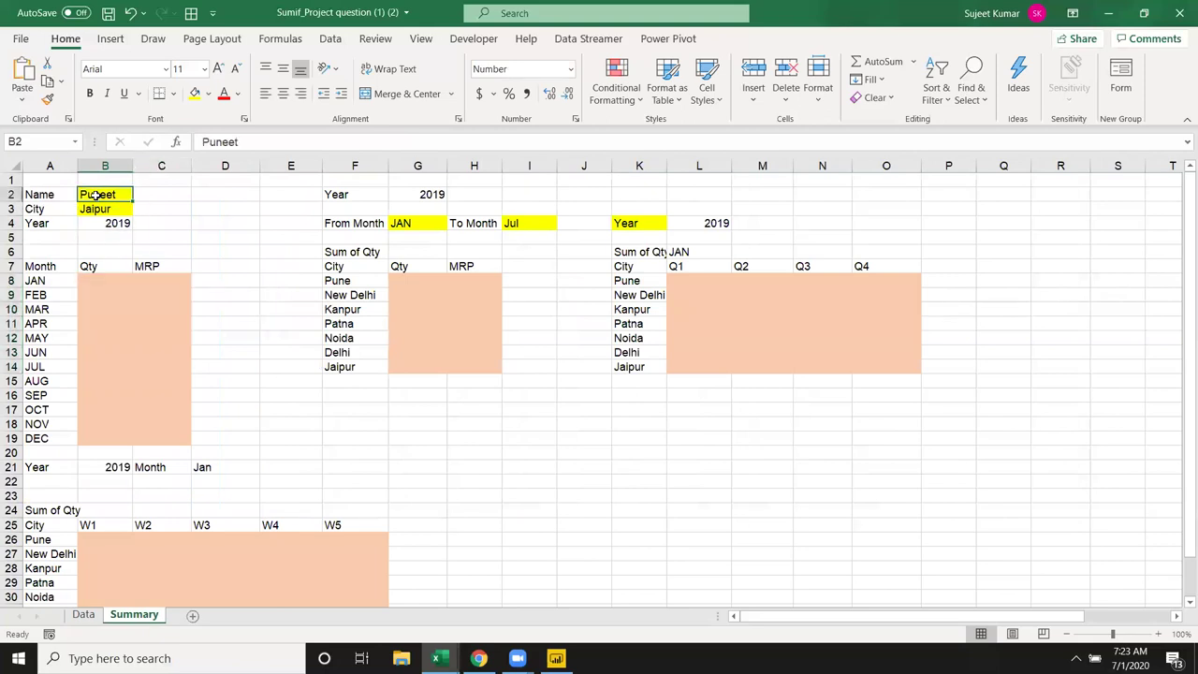
left_click(96, 208)
left_click(97, 223)
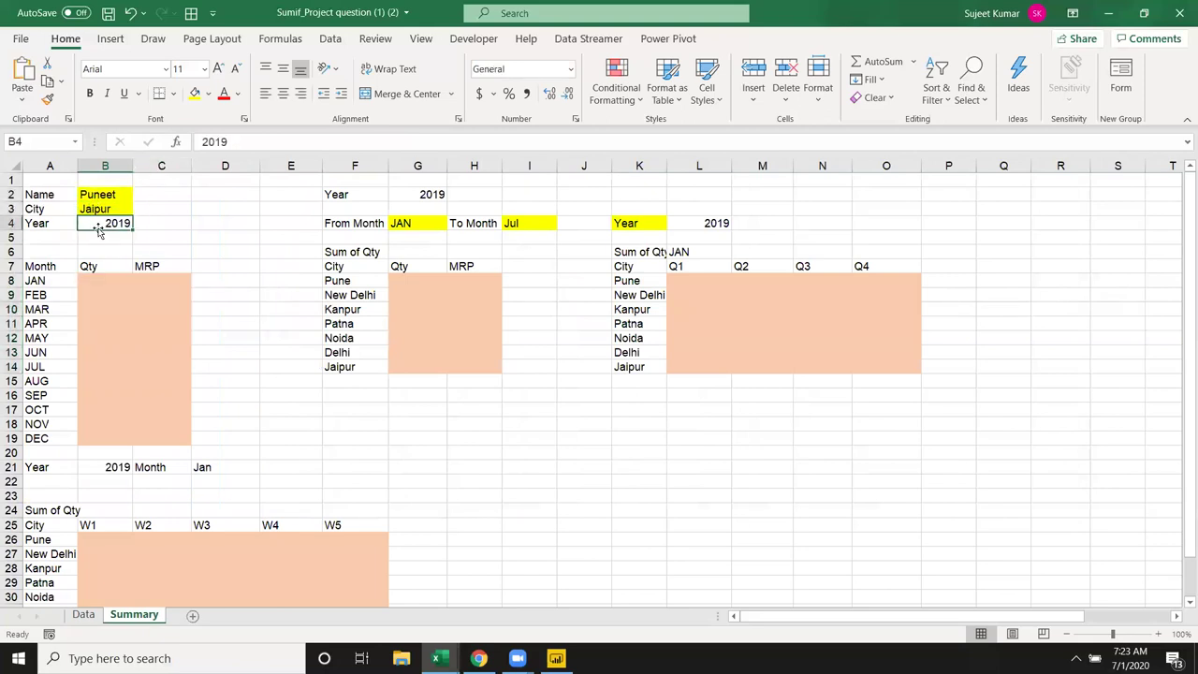
left_click(99, 279)
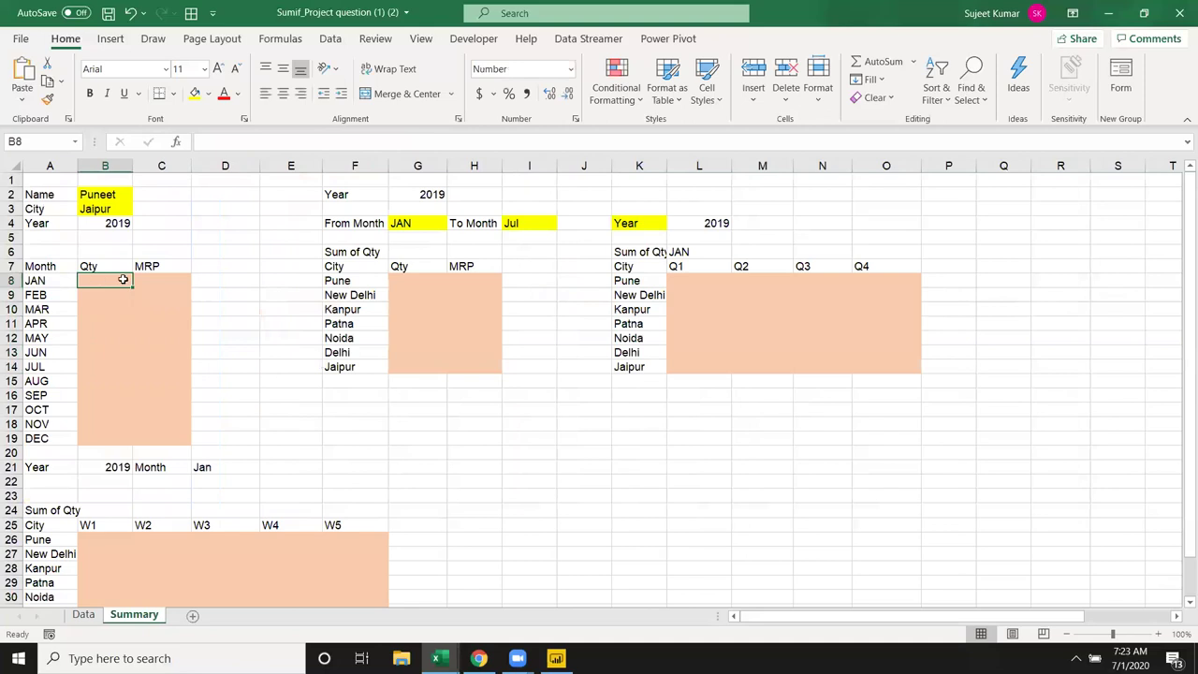
left_click(212, 278)
Enter the start-date formula ="1-"&A8&"-"&B4 in D8.
type("=")
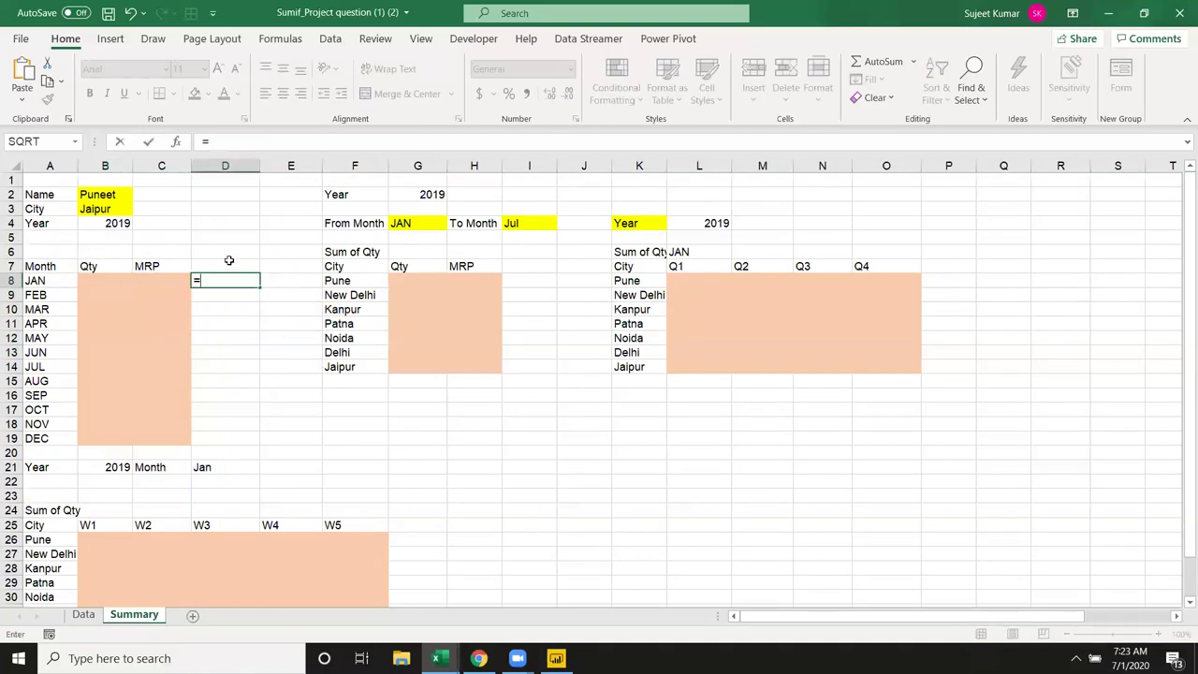
type("\"1-")
type("\"&")
key("Left")
key("Left")
key("Left")
type("&")
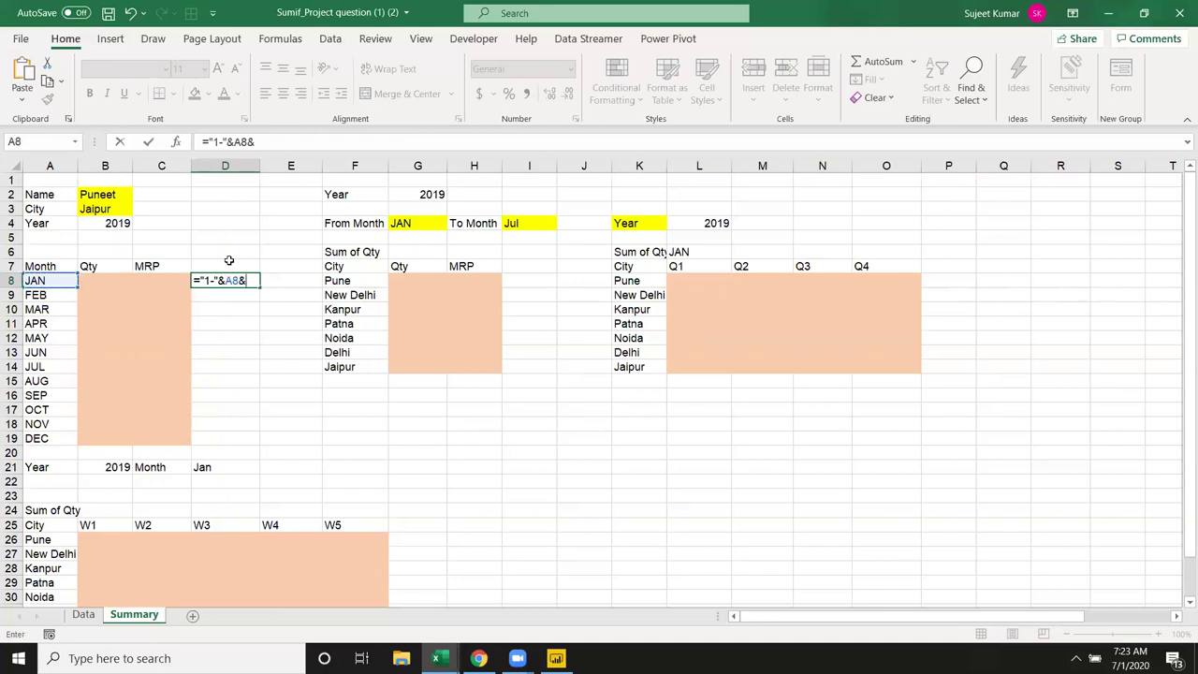
type("\"-\"&")
left_click(122, 223)
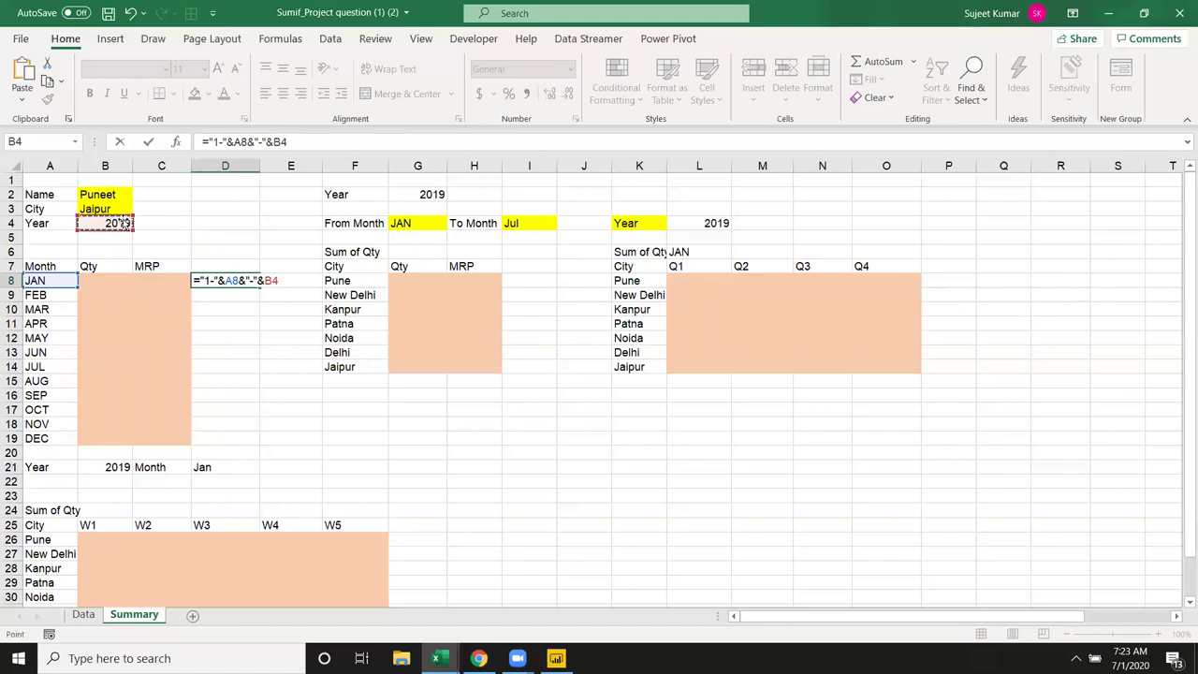
key("Return")
key("Up")
Enter =EOMONTH(D8,0) in E8 for the January month-end date.
key("Right")
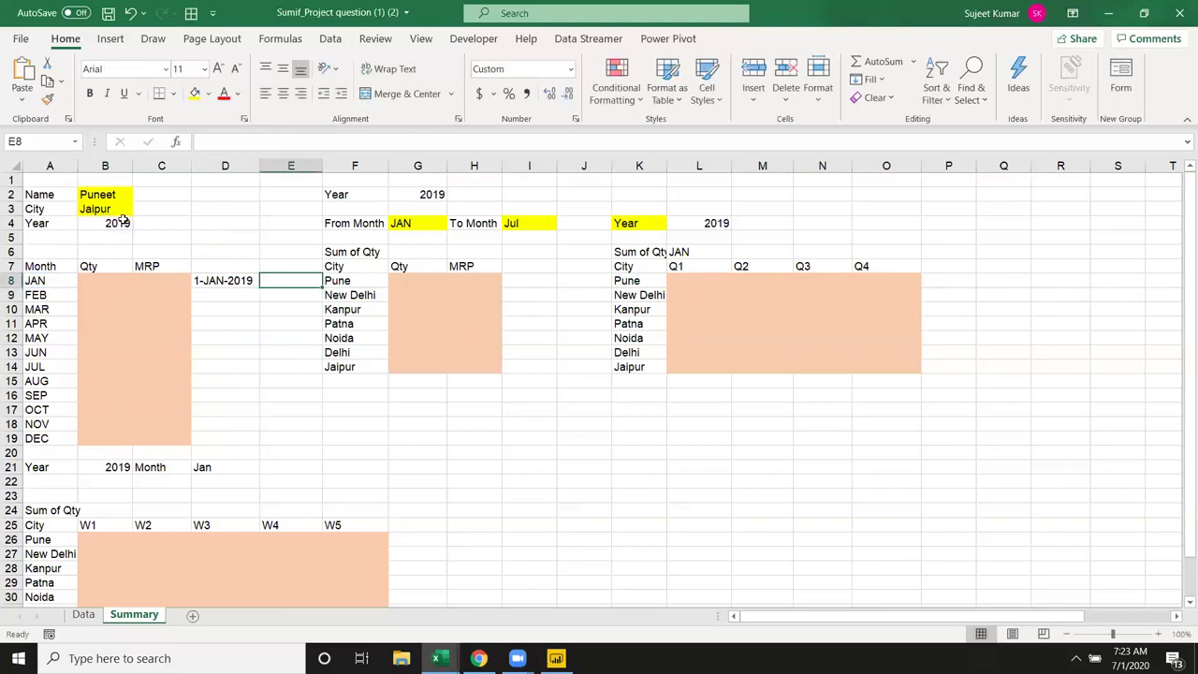
type("=eo")
key("Tab")
key("Left")
type(",0")
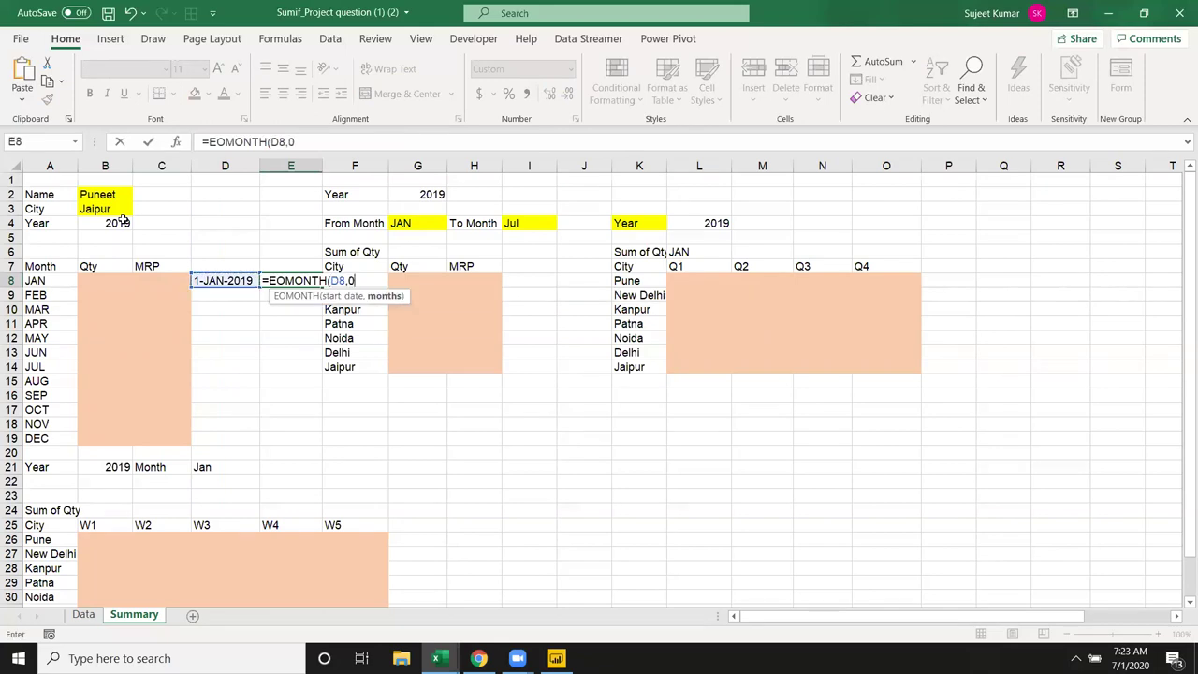
type(")")
key("ctrl+Return")
Make the year reference $B$4 absolute and fill both date formulas down D8:E19 through DEC.
key("Left")
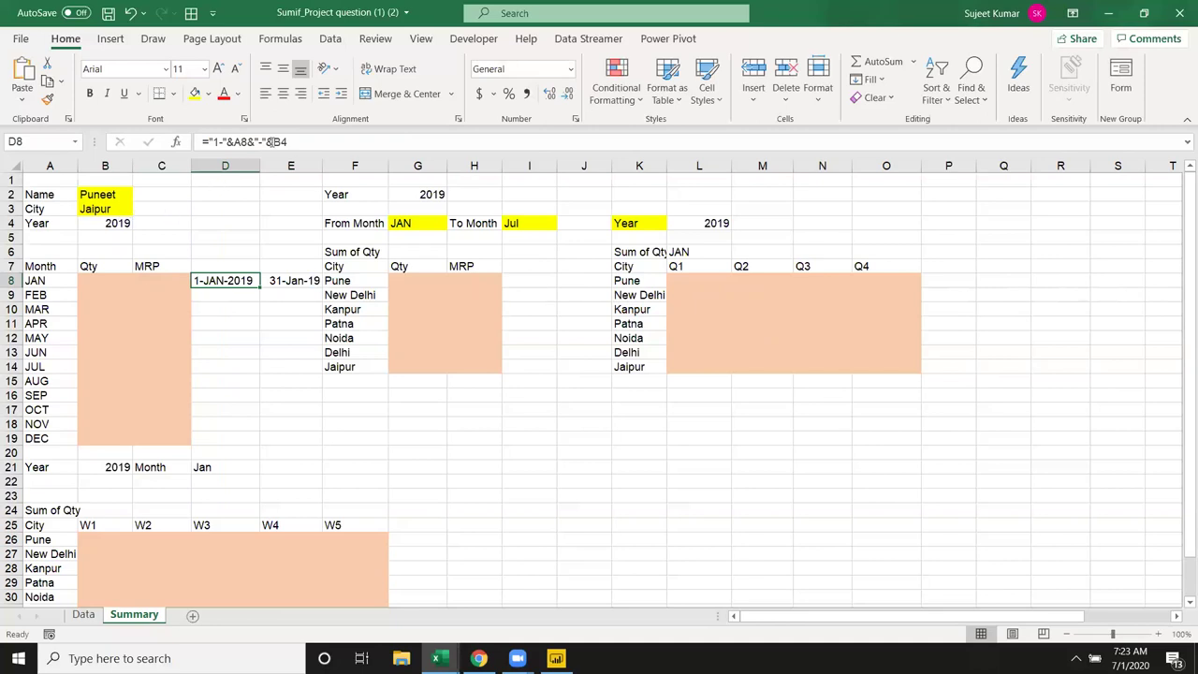
left_click(281, 141)
key("F4")
key("ctrl+Return")
key("shift+Right")
key("shift+Down")
key("shift+Down")
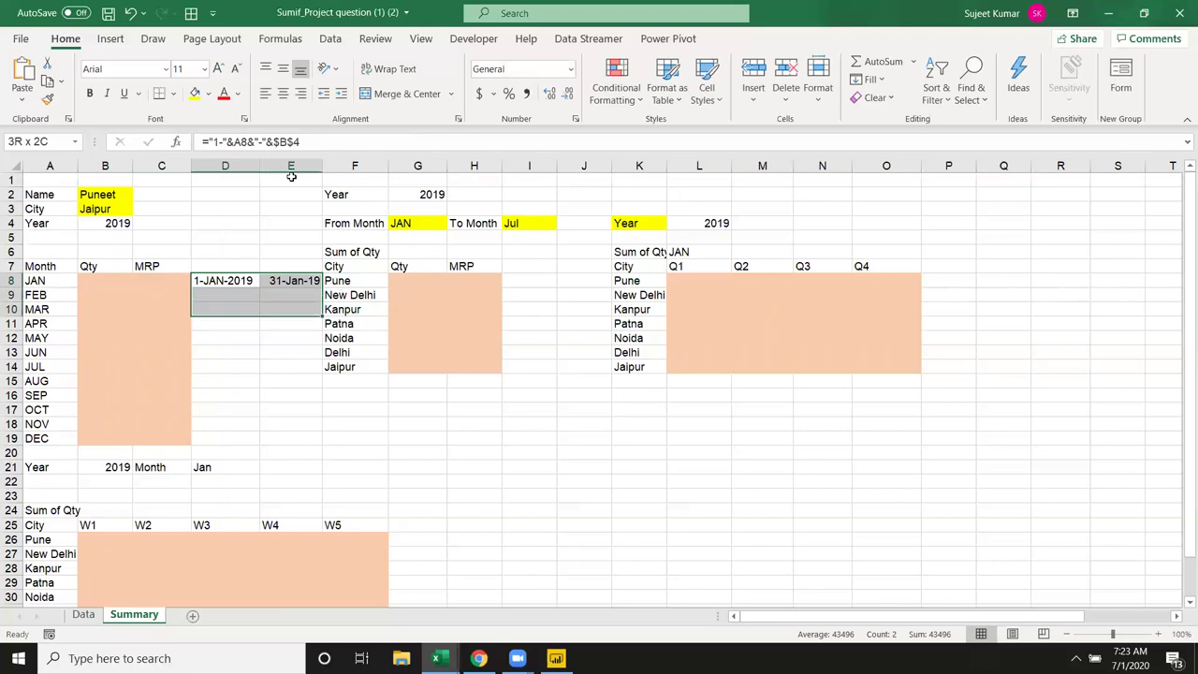
key("shift+Down")
key("shift+Down")
key("shift+Down")
key("shift+Down")
key("shift+Down")
key("shift+Down")
key("shift+Down")
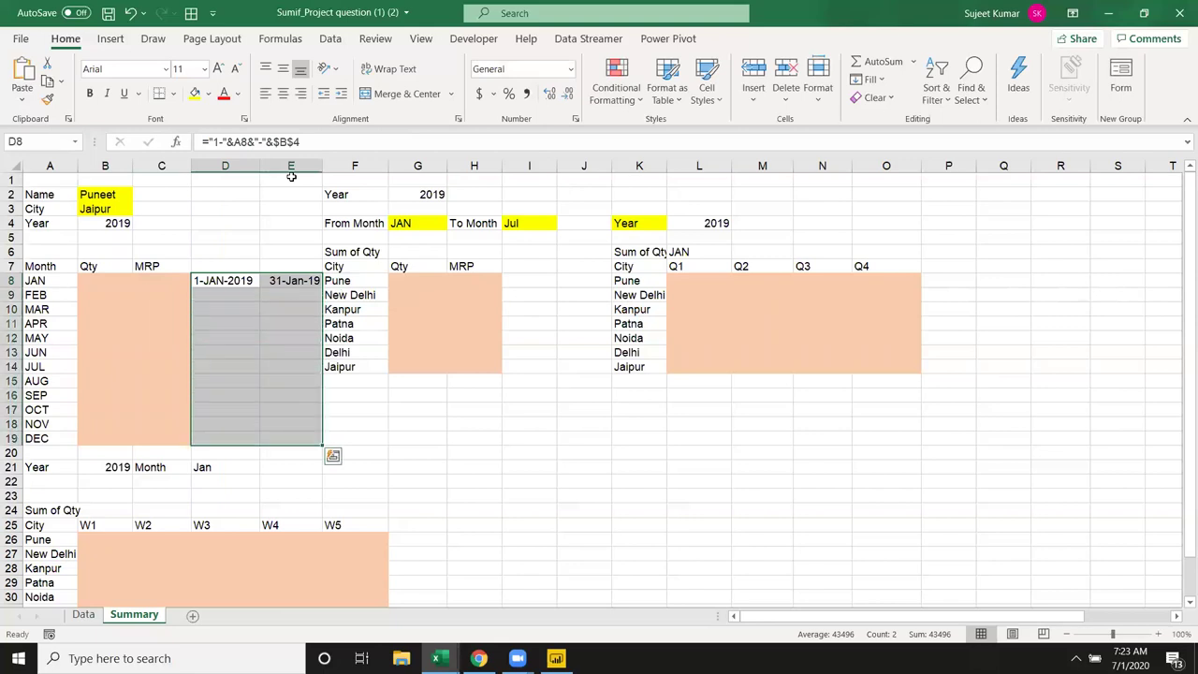
key("ctrl+d")
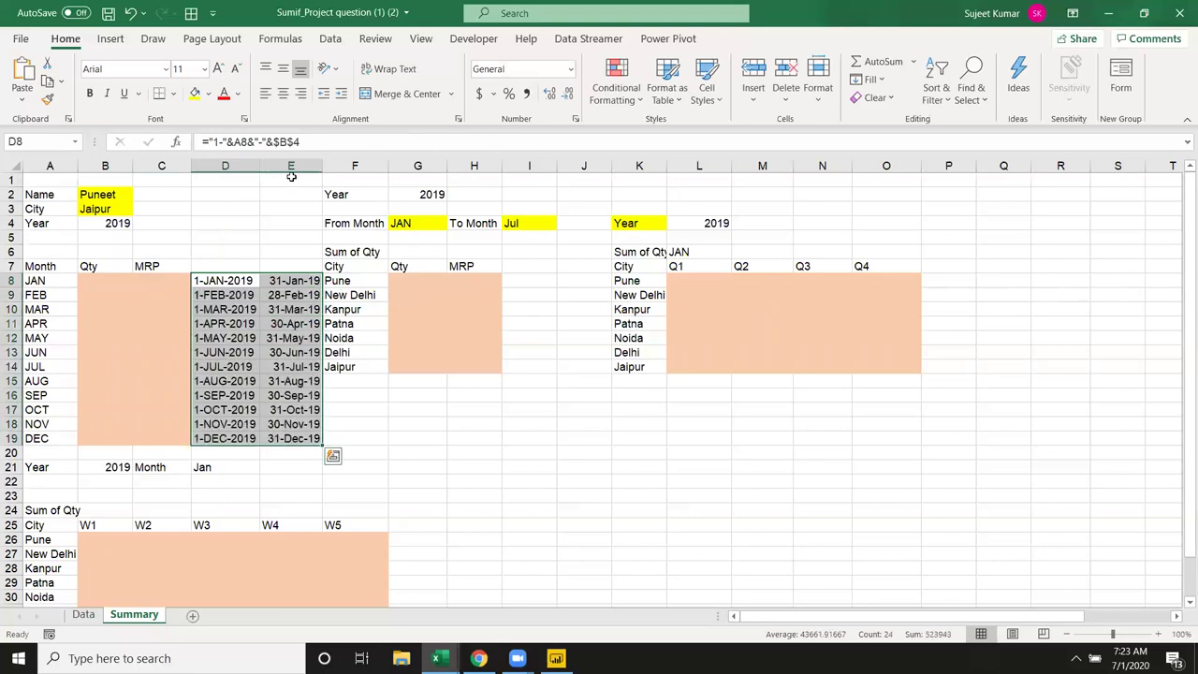
key("Up")
key("Down")
key("Right")
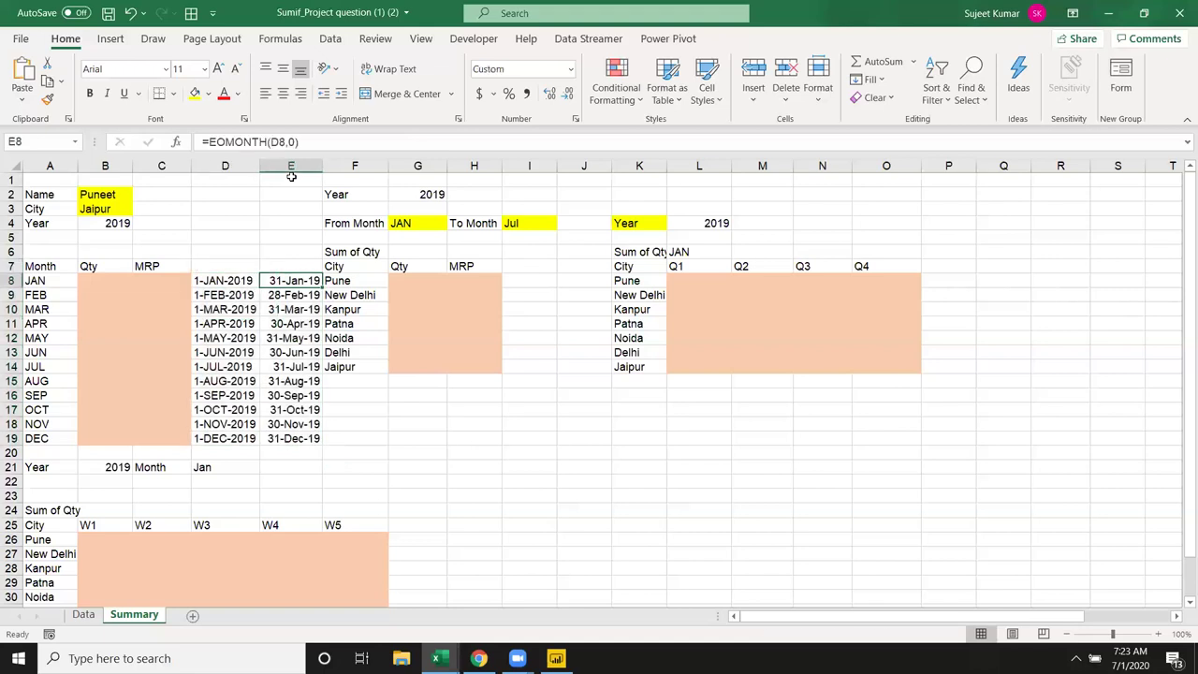
key("Left")
key("Left")
key("Left")
Start a SUMIFS in B8 that sums Data Qty where the Name column matches Summary!B2.
type("=")
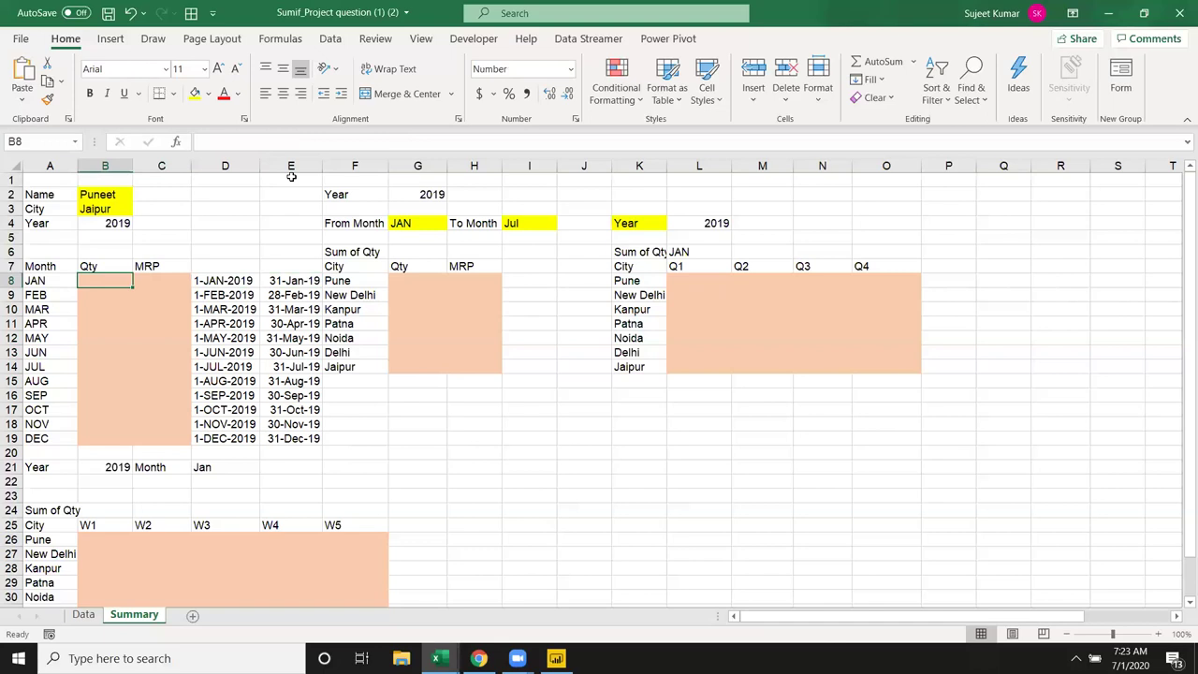
type("sum")
key("Down")
key("Down")
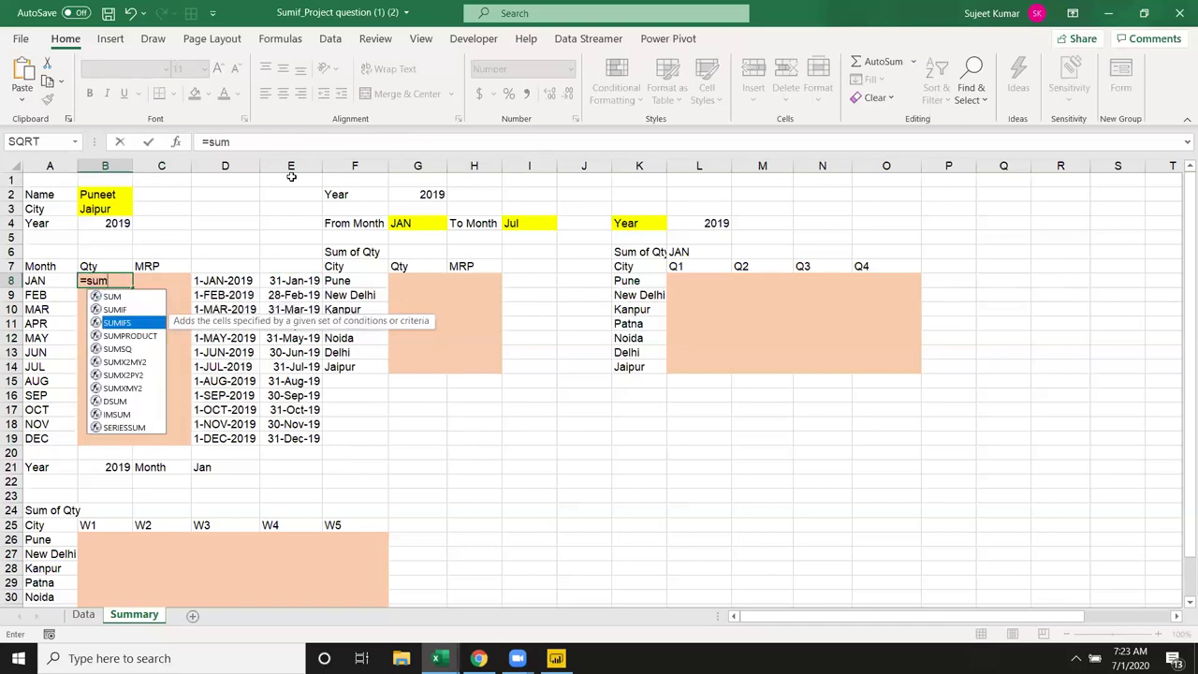
key("Tab")
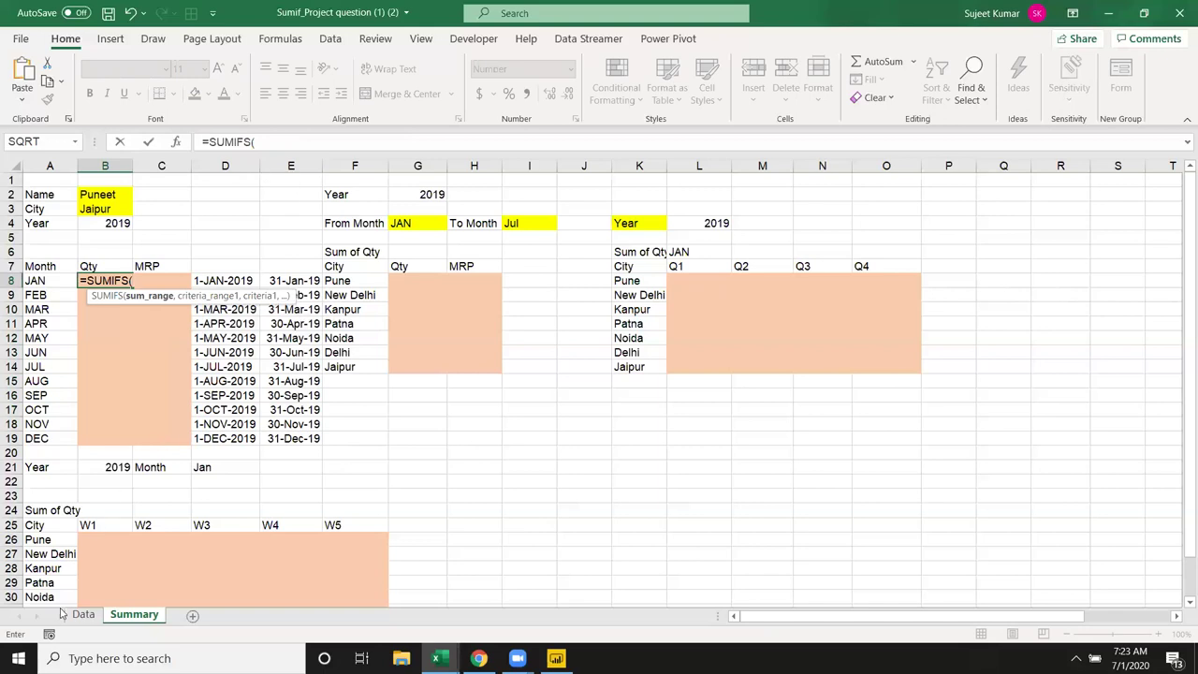
left_click(75, 615)
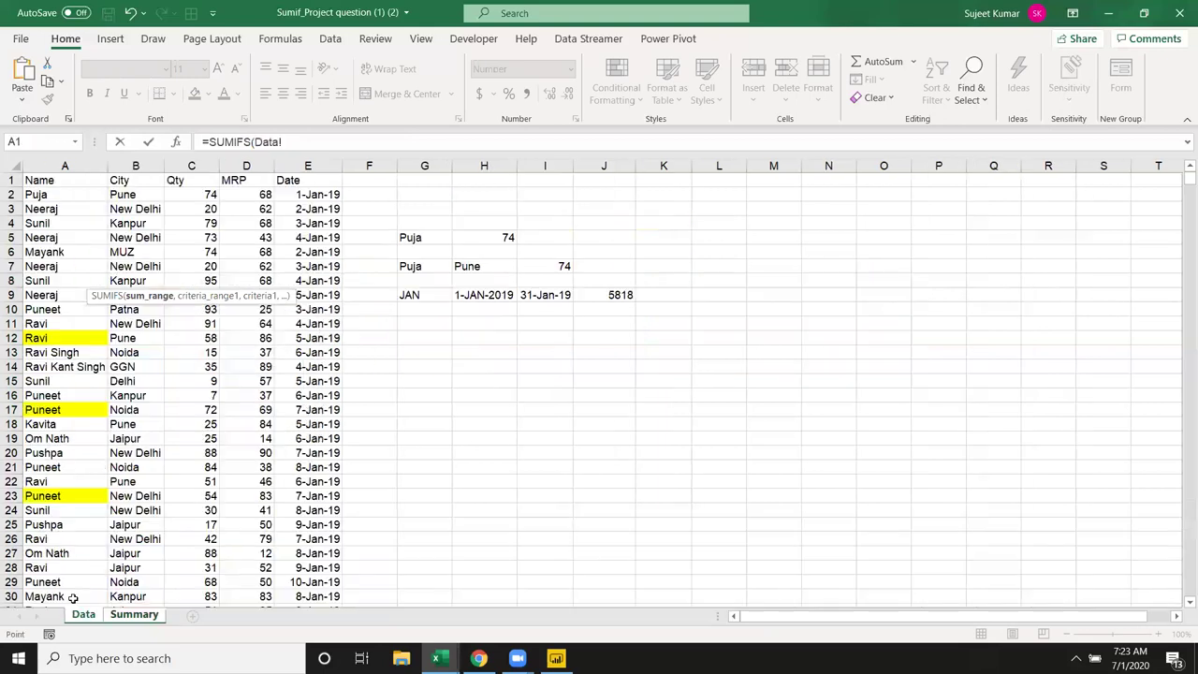
left_click(198, 166)
type(",")
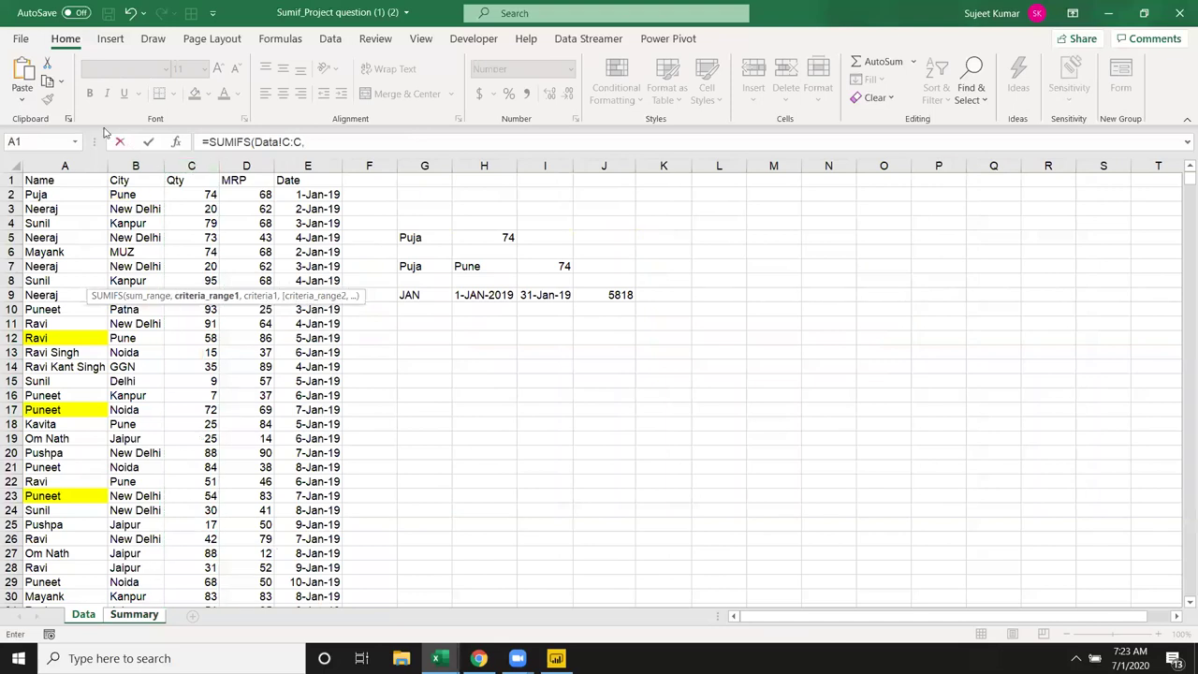
left_click(63, 166)
type(",")
left_click(156, 618)
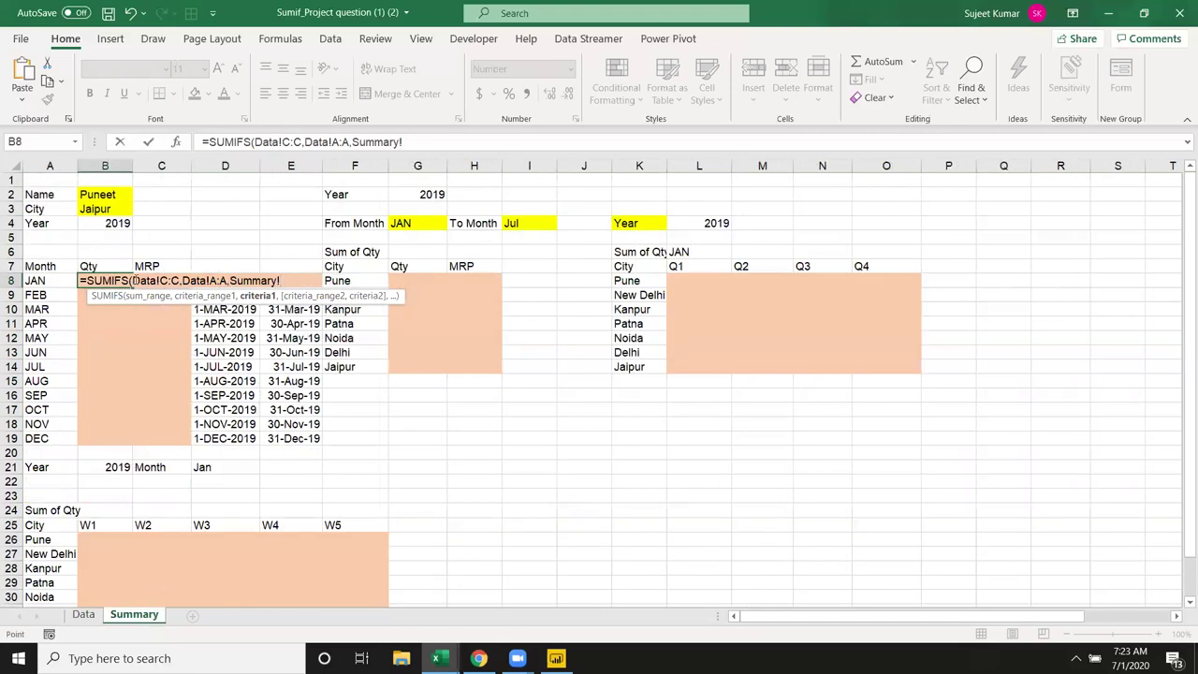
left_click(101, 194)
type(",")
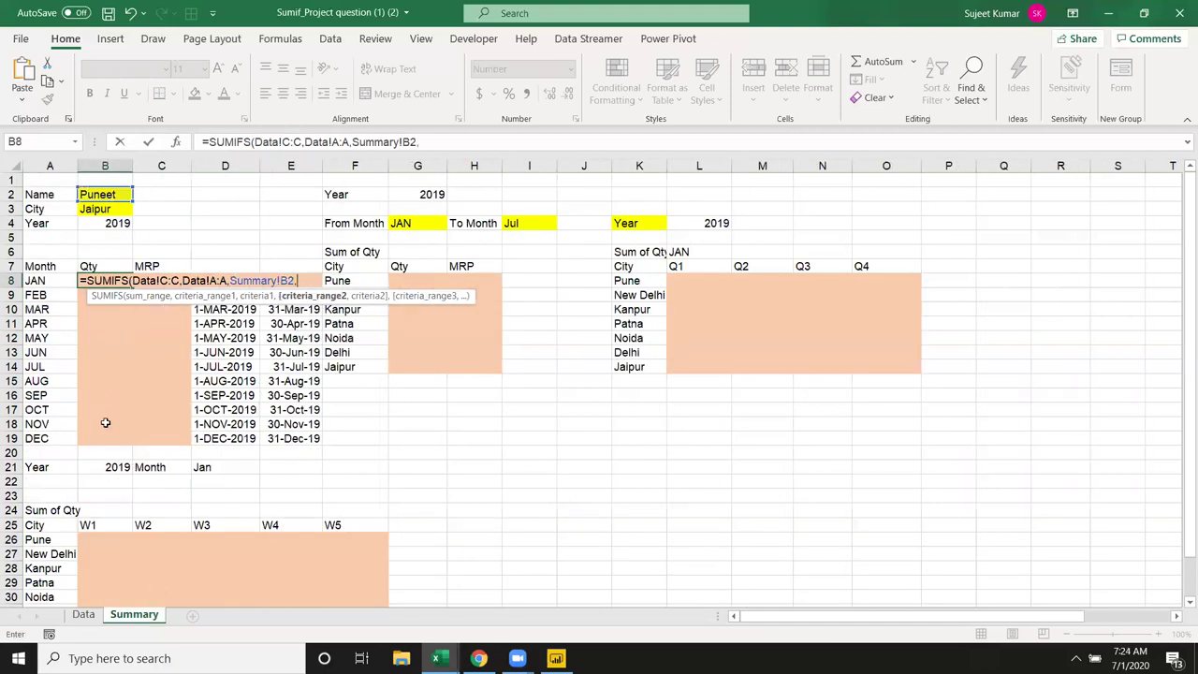
Add the criterion Data!B:B matching the chosen city in Summary!B3.
left_click(91, 616)
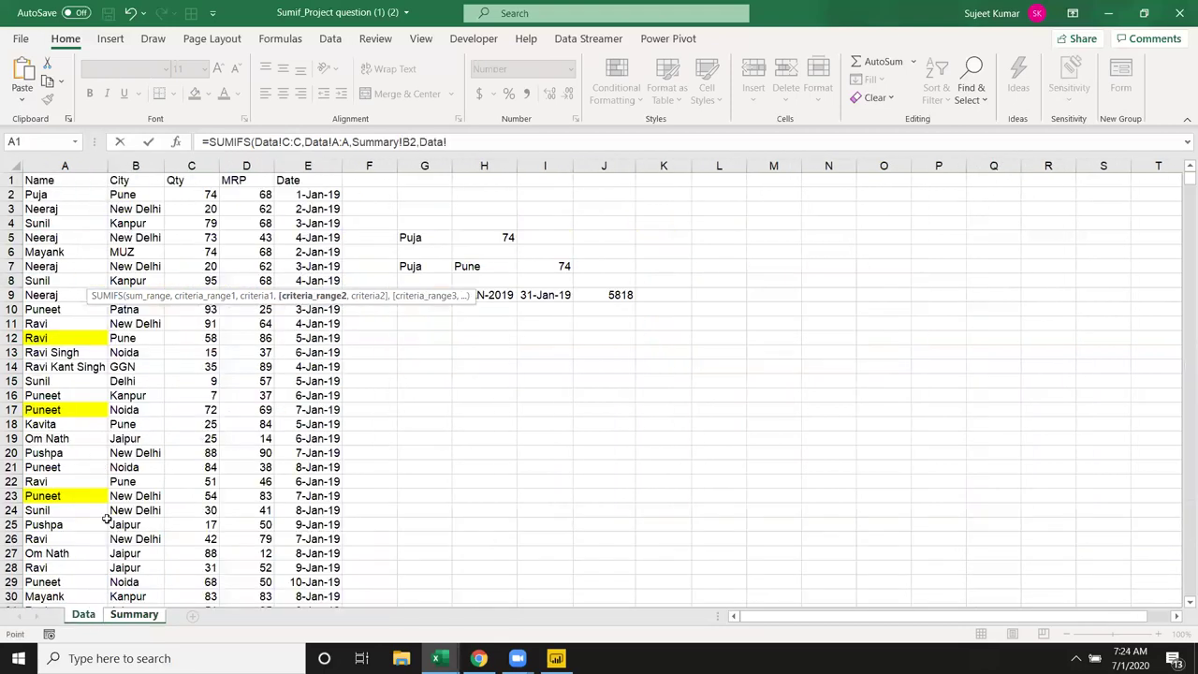
left_click(138, 168)
type(",")
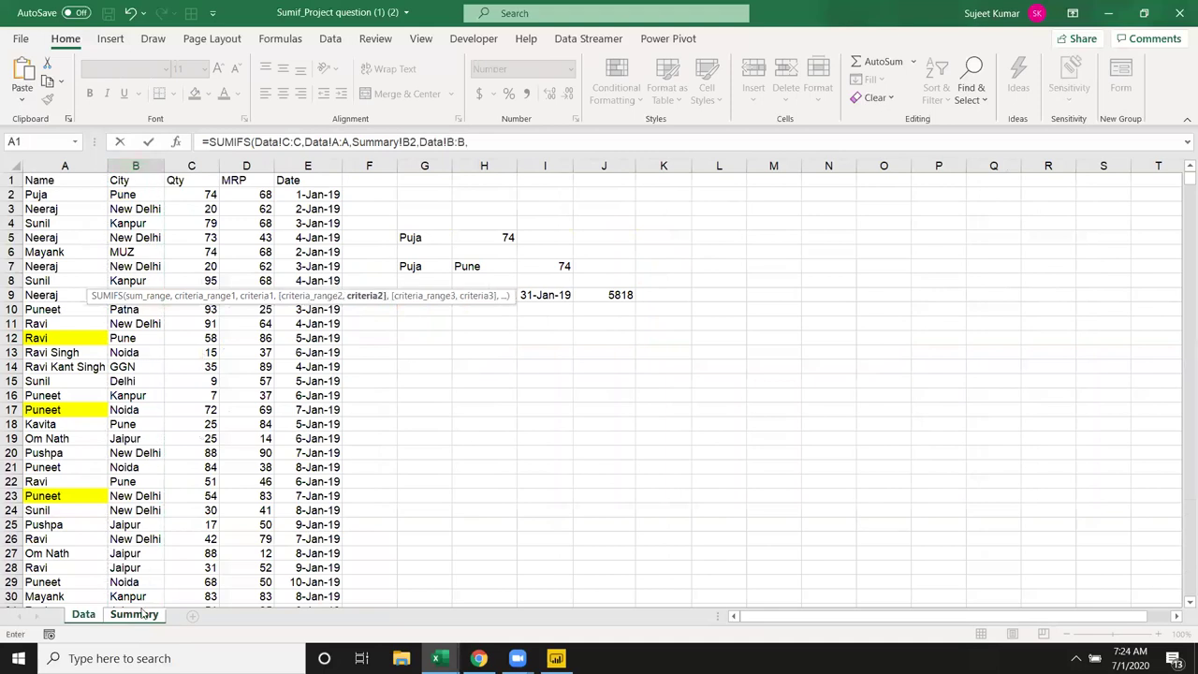
left_click(135, 615)
left_click(106, 210)
type(",Data!")
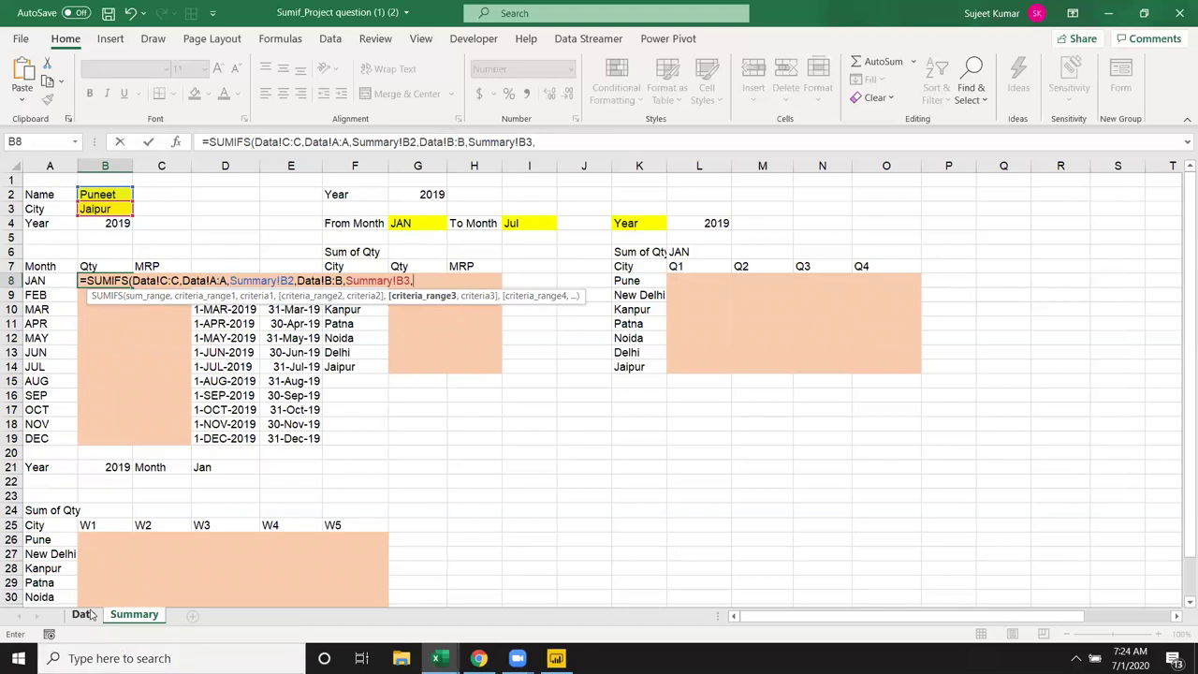
Add a Data!E:E date criterion of ">=" January's start date in D8.
left_click(84, 615)
left_click(300, 168)
type(",\">=\"&")
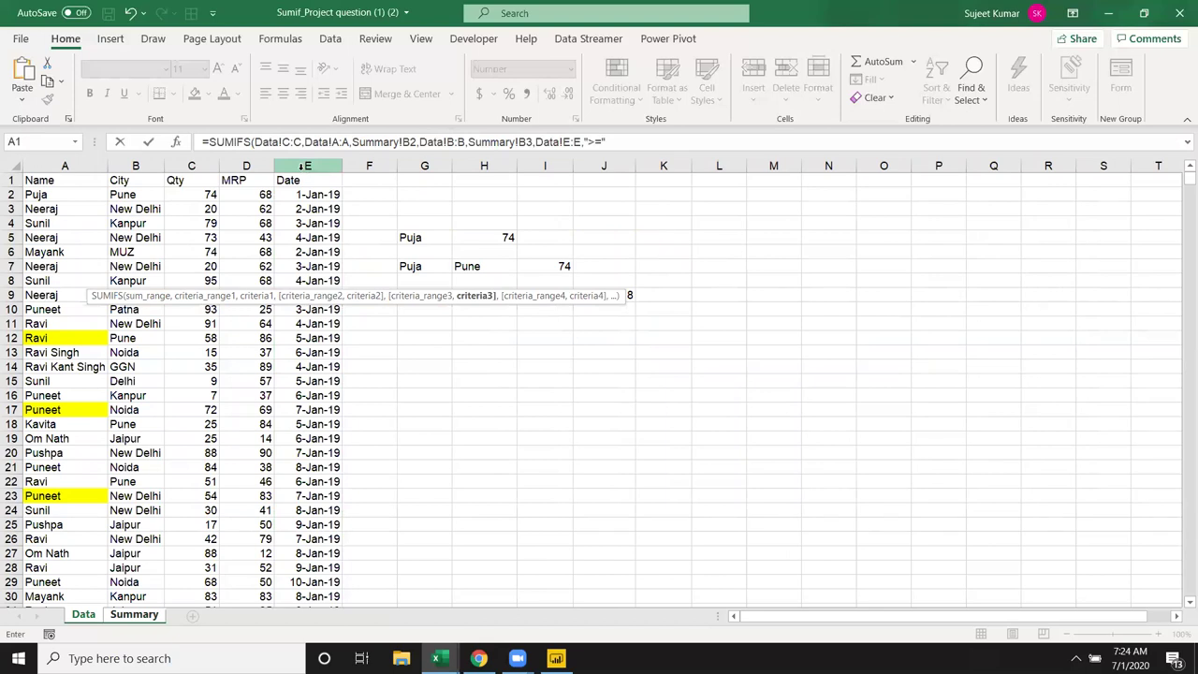
left_click(140, 617)
left_click(225, 251)
key("Down")
key("Down")
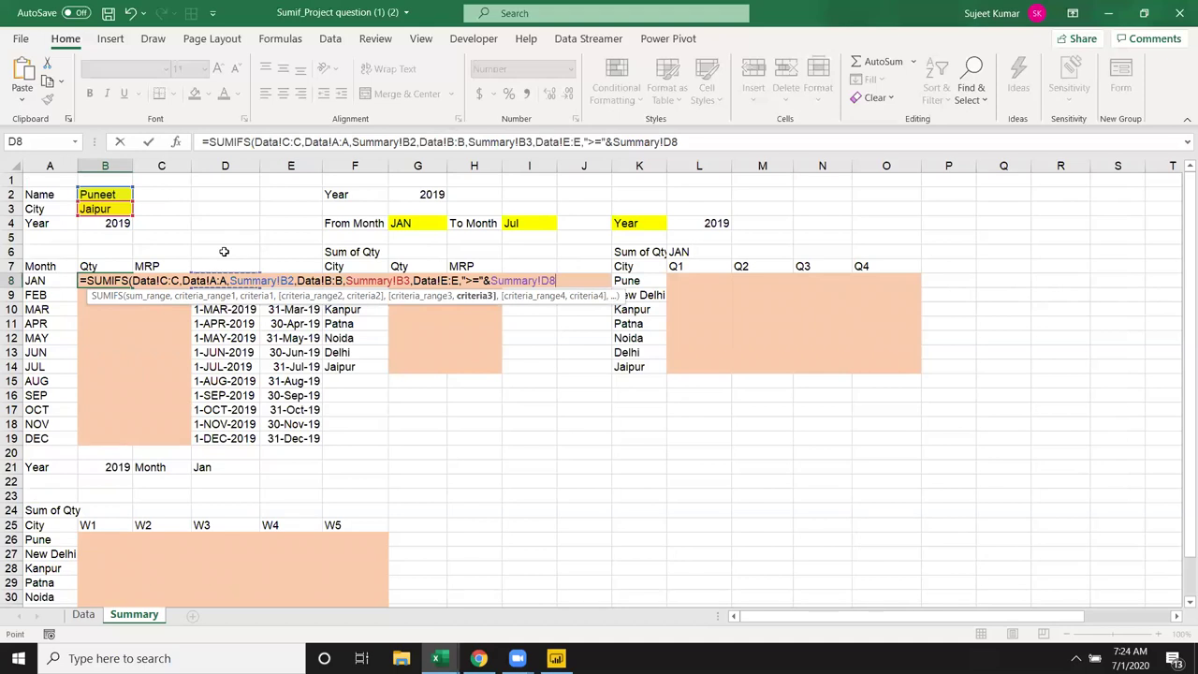
type(",")
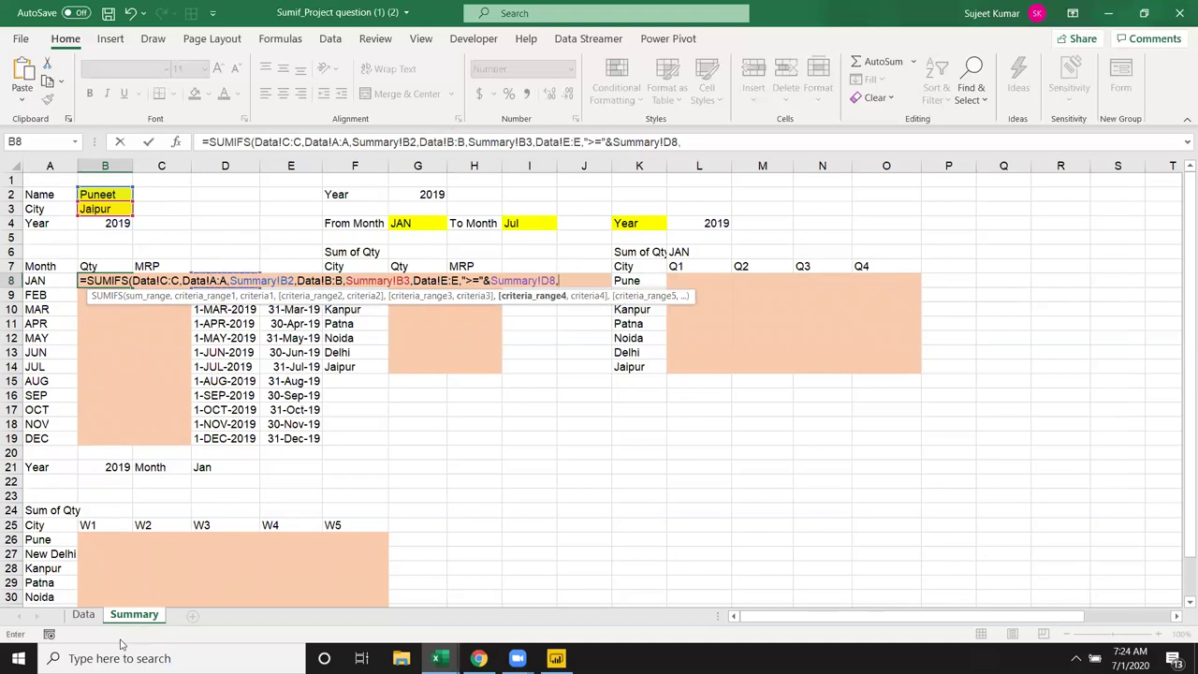
Add a Data!E:E criterion of "<=" end date E8 and commit, giving 183.000.
left_click(84, 615)
left_click(315, 166)
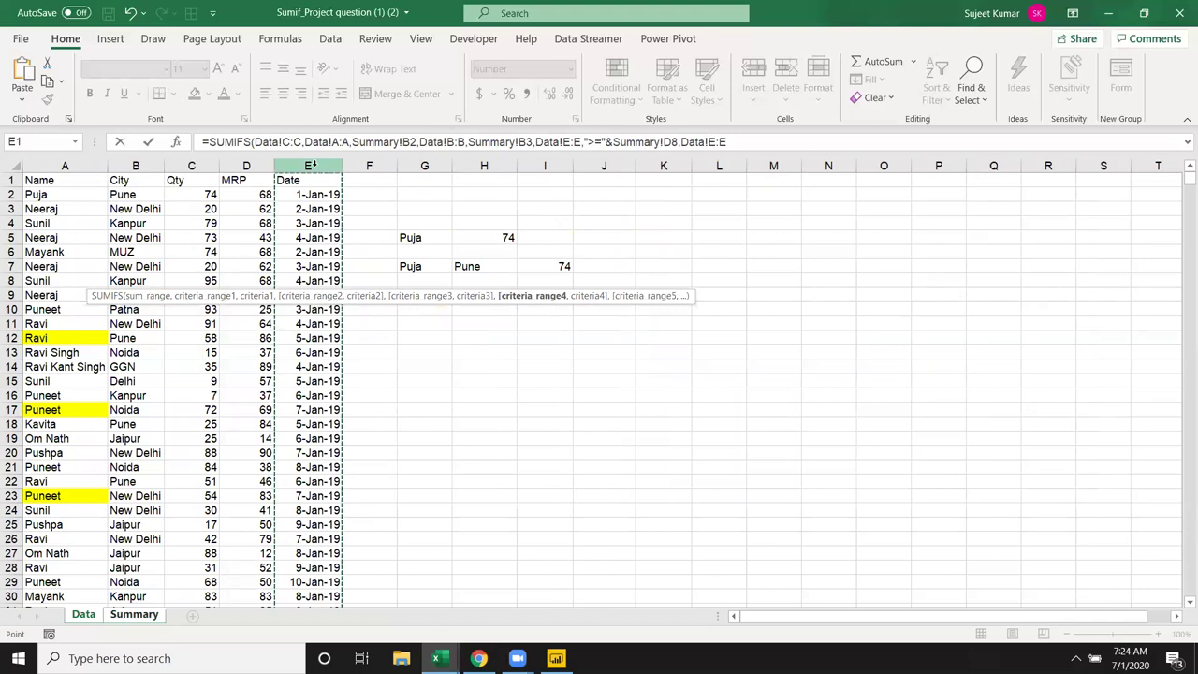
type(",\"<=\"&")
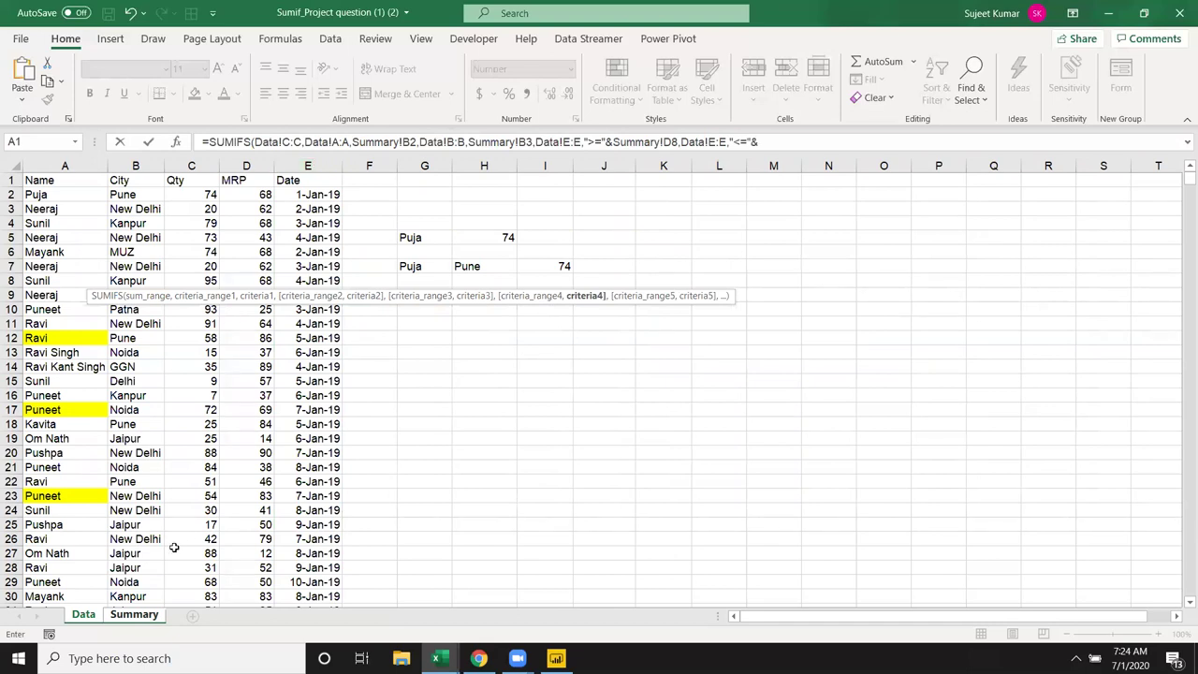
left_click(150, 616)
left_click(298, 263)
key("Down")
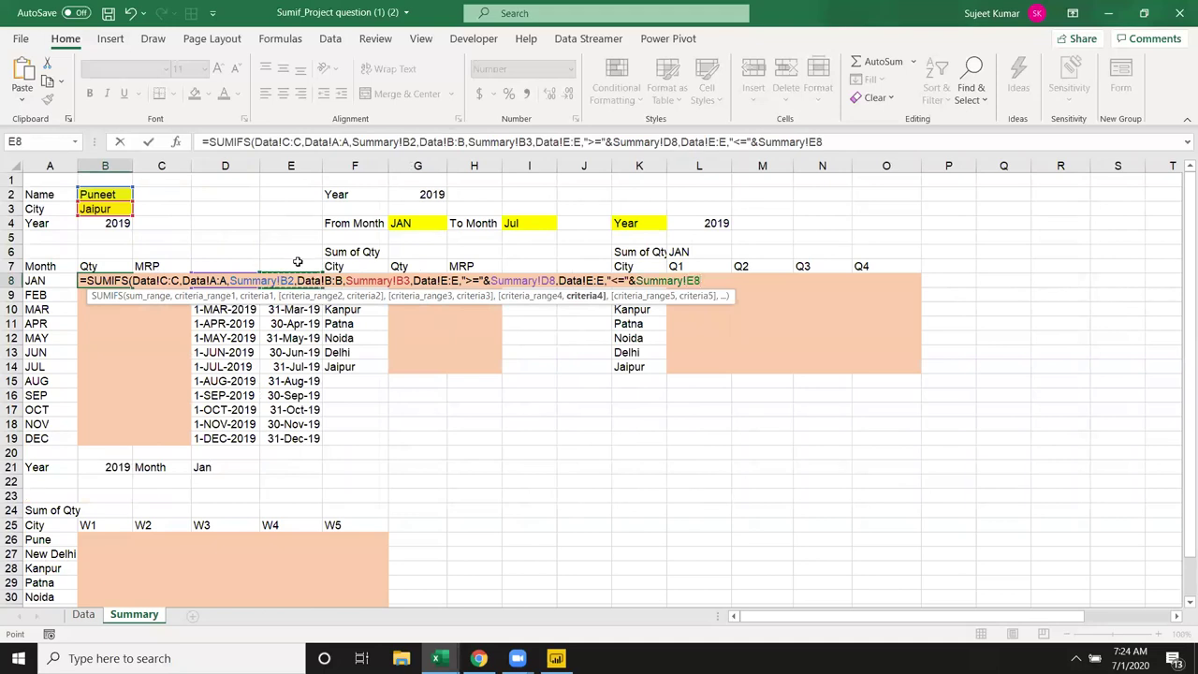
type(")")
key("ctrl+Return")
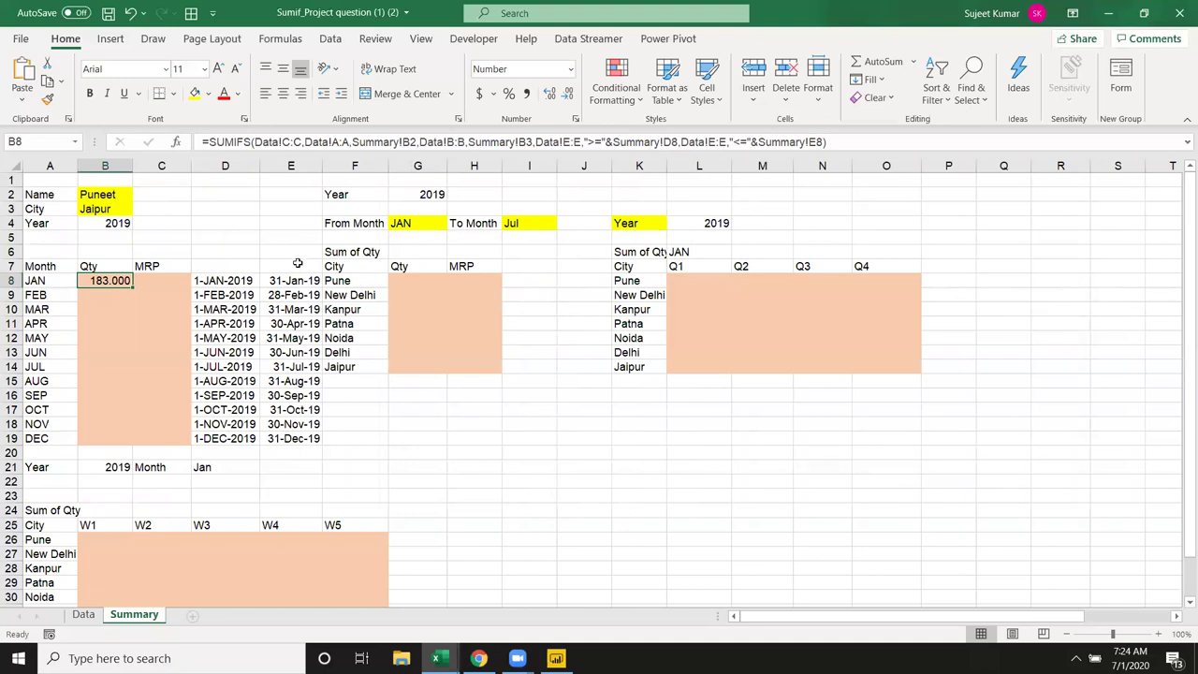
Start an AVERAGEIFS in C8 averaging Data!D:D (MRP) where the Name column matches Summary!B2.
left_click(146, 280)
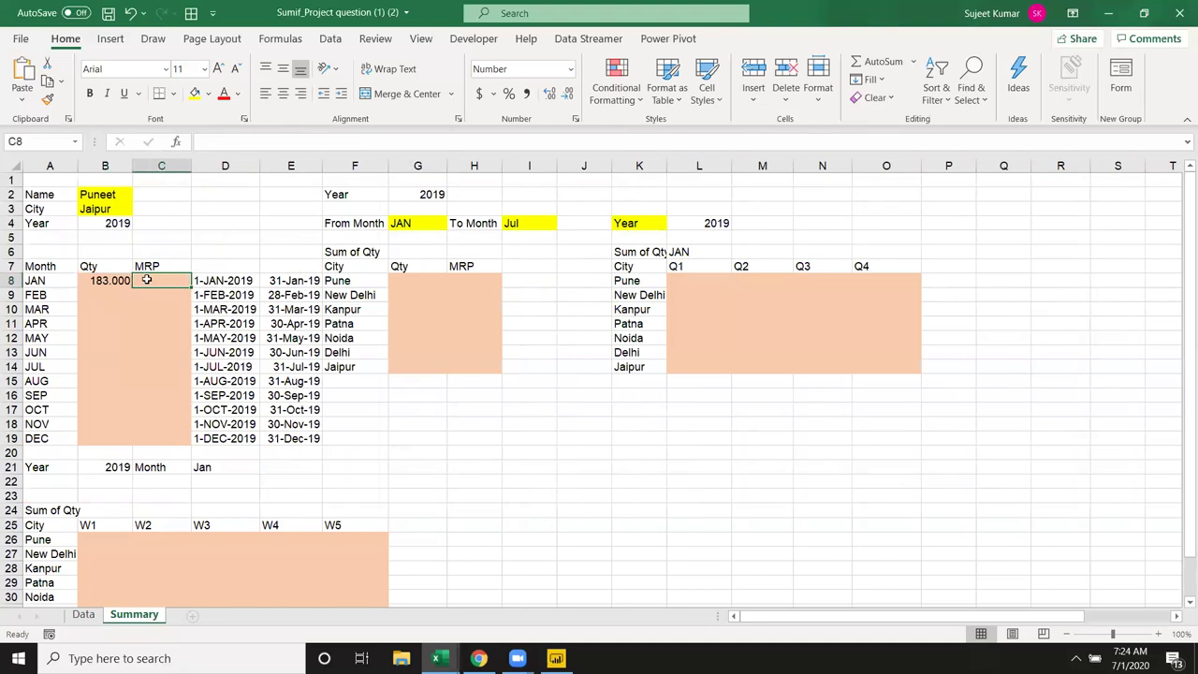
type("=a")
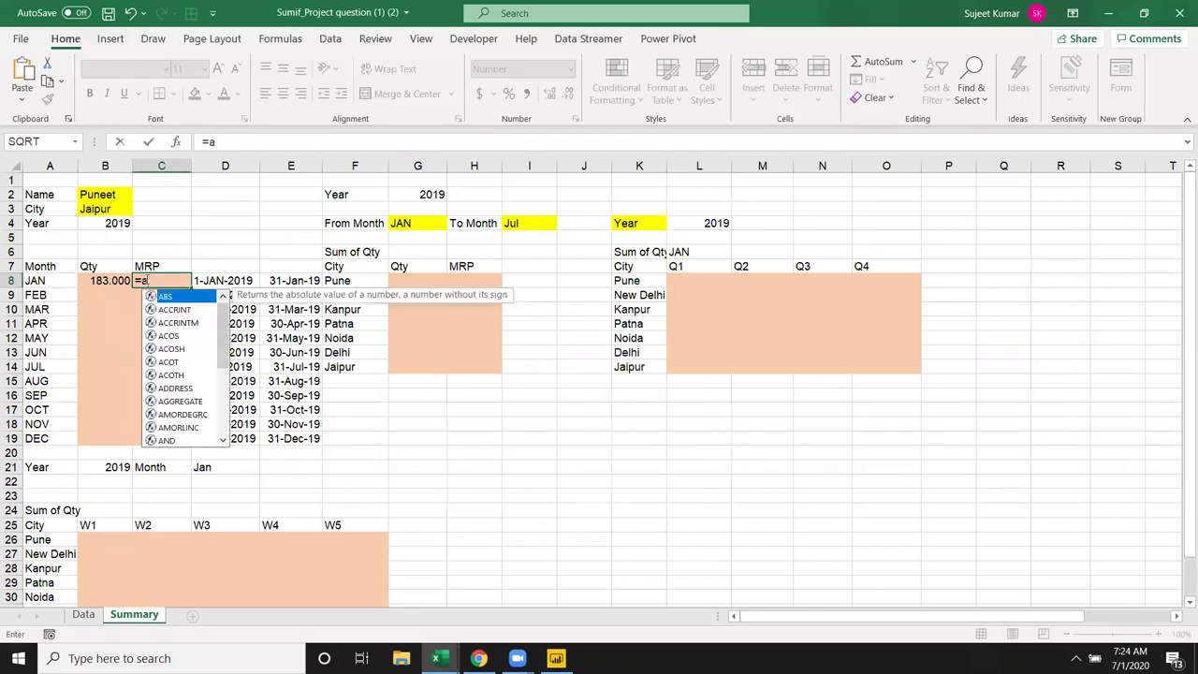
type("v")
key("Down")
key("Down")
key("Down")
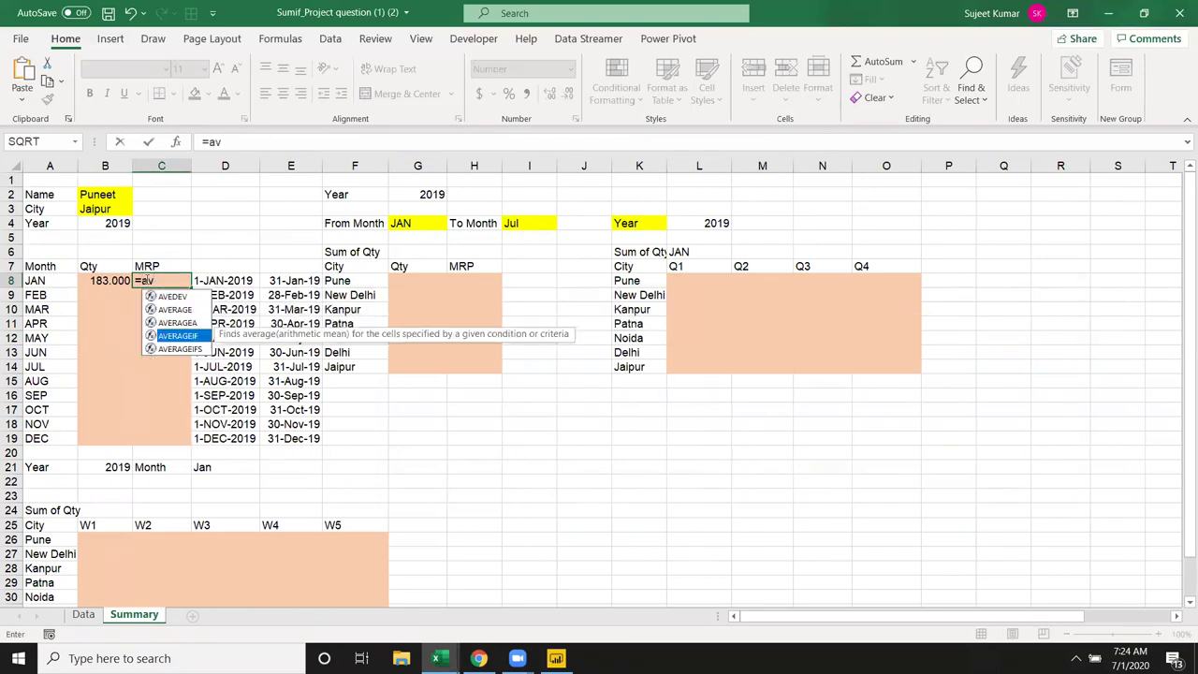
key("Down")
key("Tab")
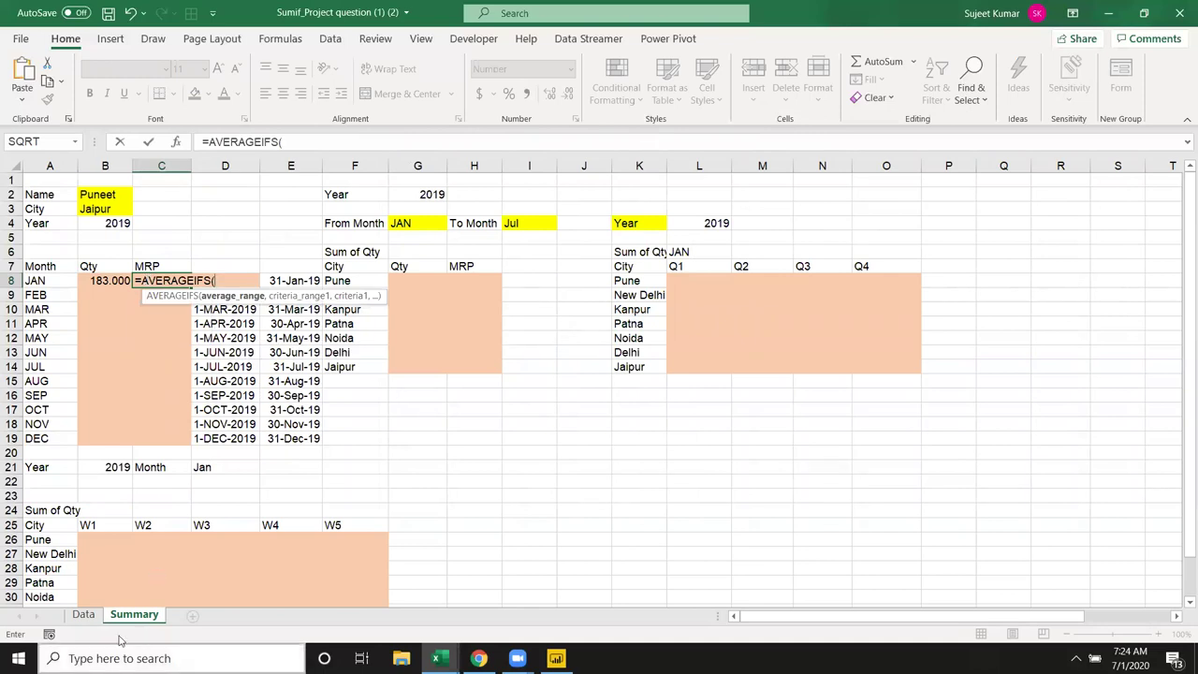
left_click(84, 615)
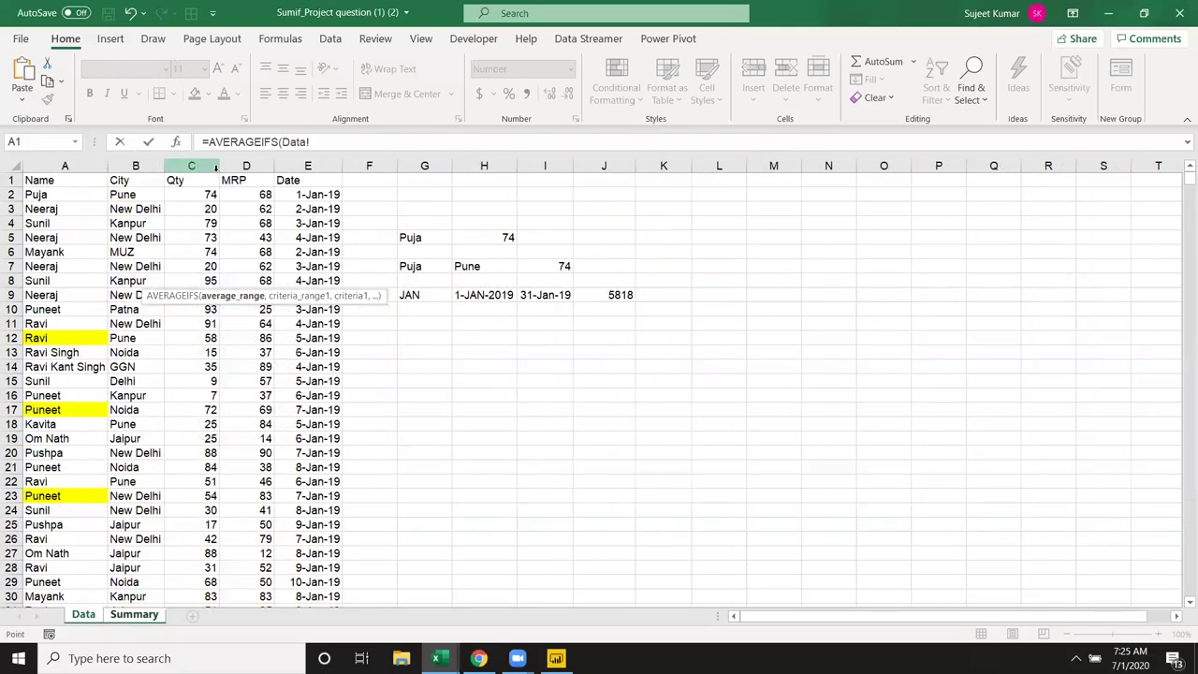
left_click(232, 166)
type(",")
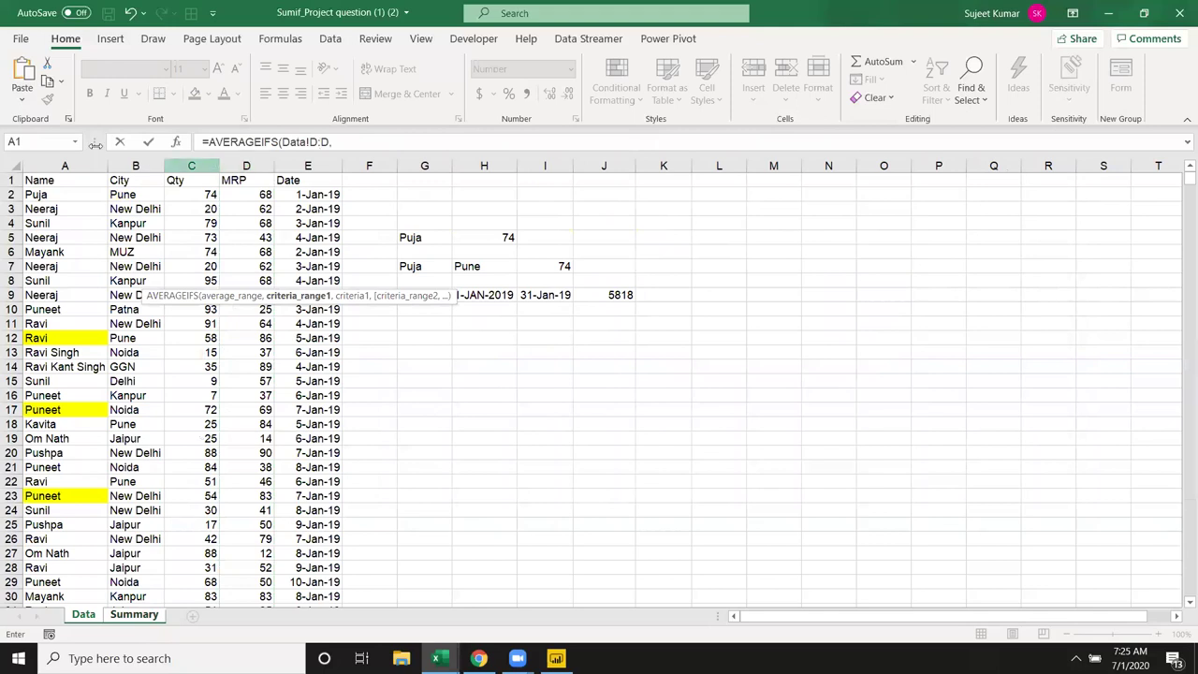
left_click(46, 166)
type(",")
left_click(134, 615)
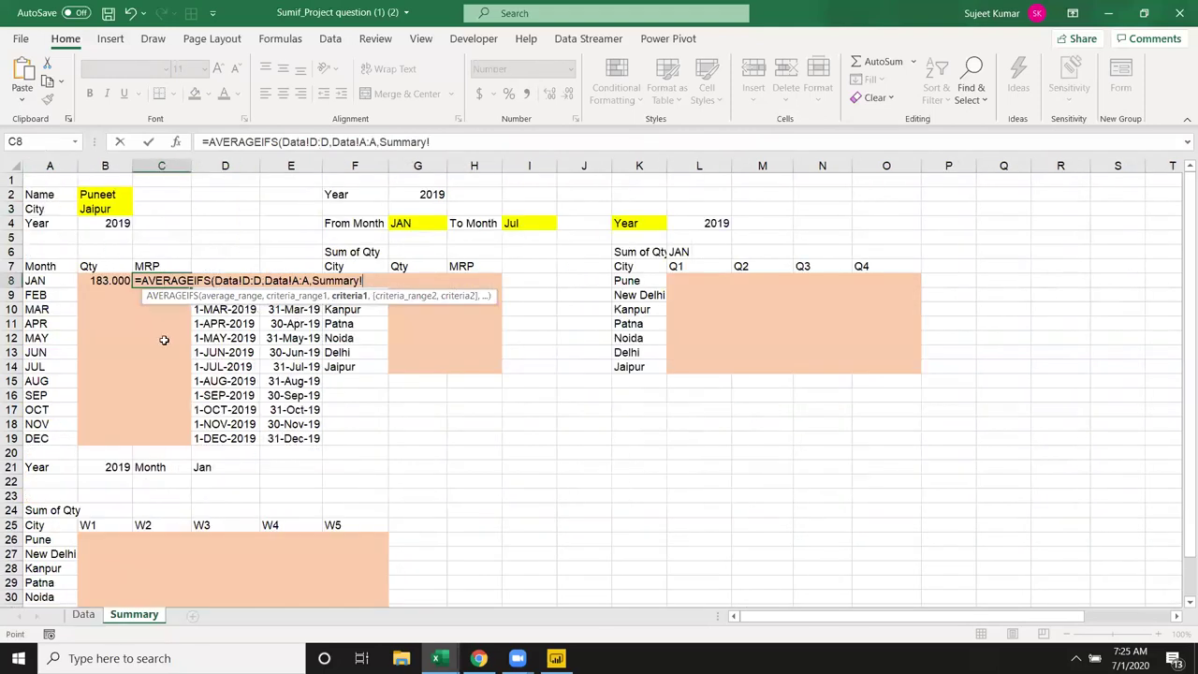
left_click(119, 194)
type(",")
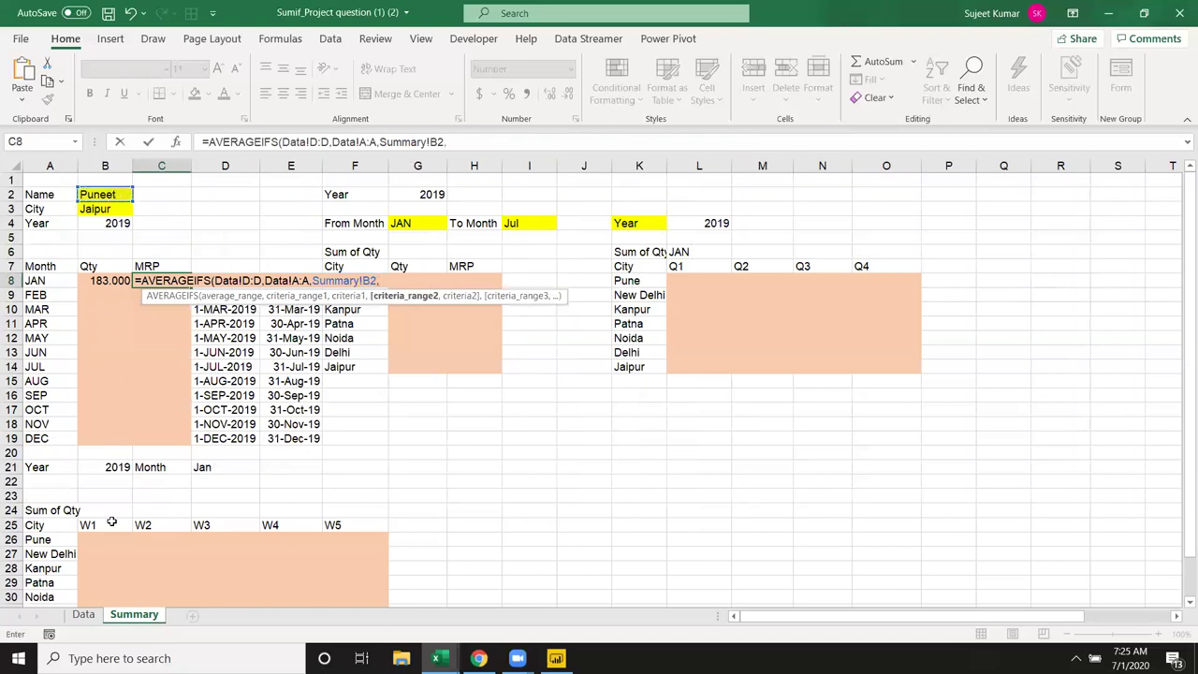
Add the City criterion Data!B:B matching Summary!B3.
left_click(83, 614)
left_click(138, 166)
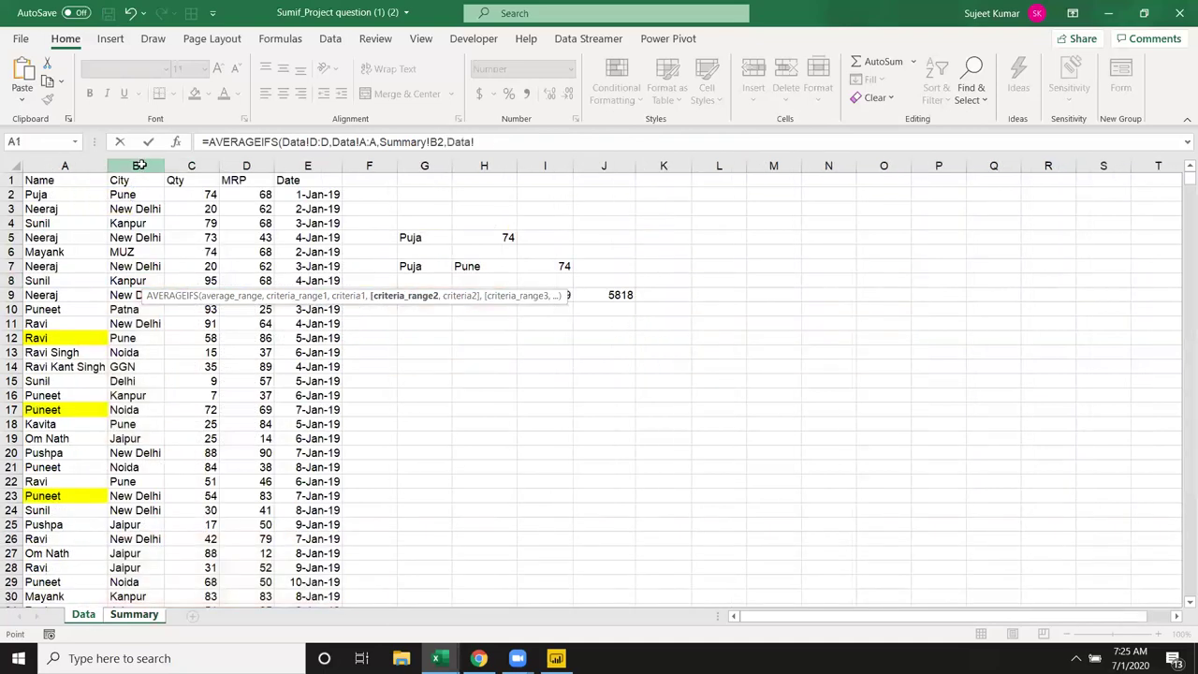
type("B:B,Summary!")
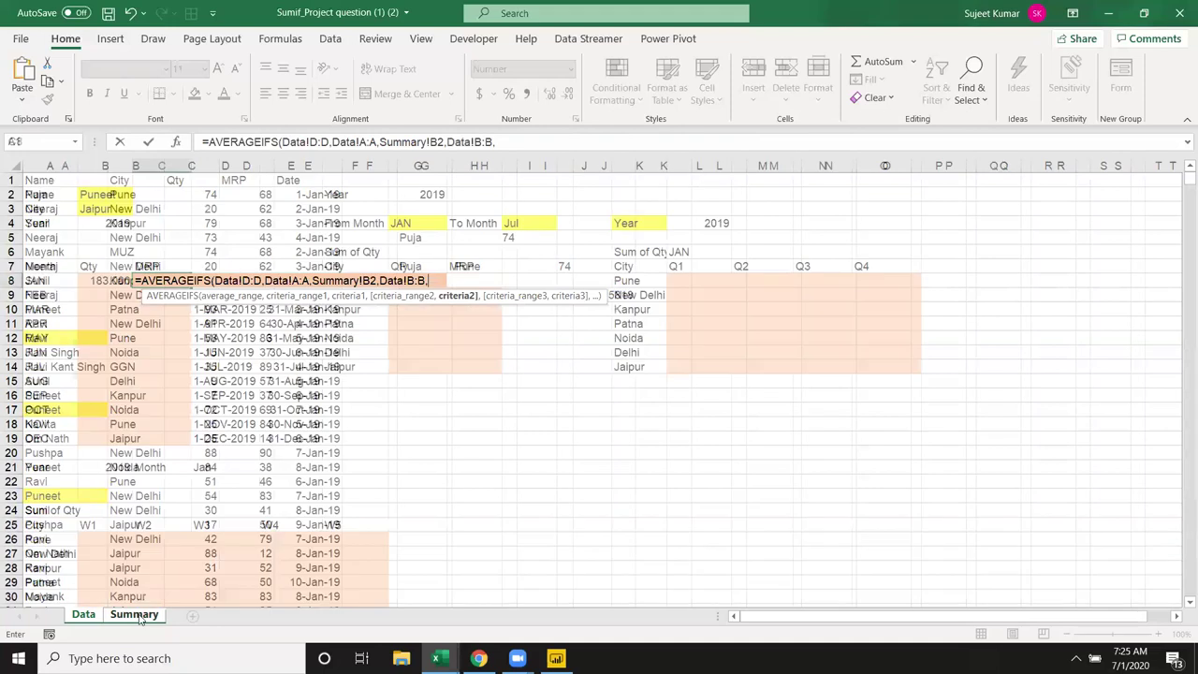
left_click(134, 614)
left_click(105, 211)
type(",Data!")
Add a Data!E:E criterion of ">=" January's start date Summary!D8.
left_click(83, 614)
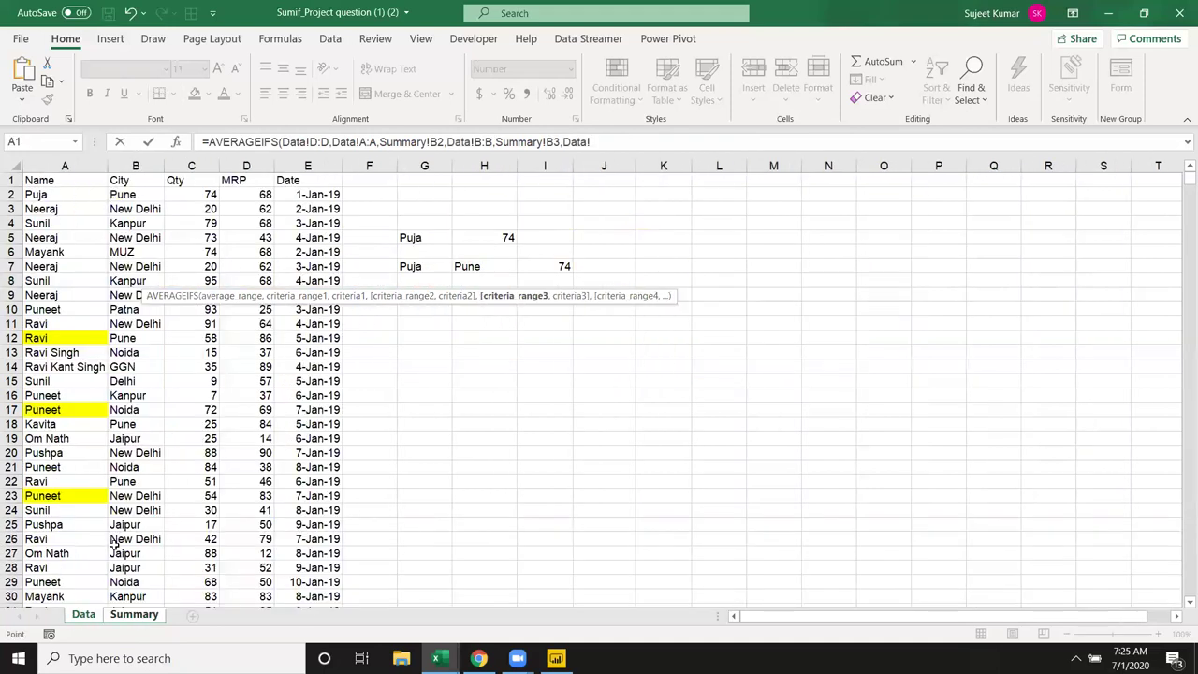
left_click(312, 166)
type(",\">=\"&")
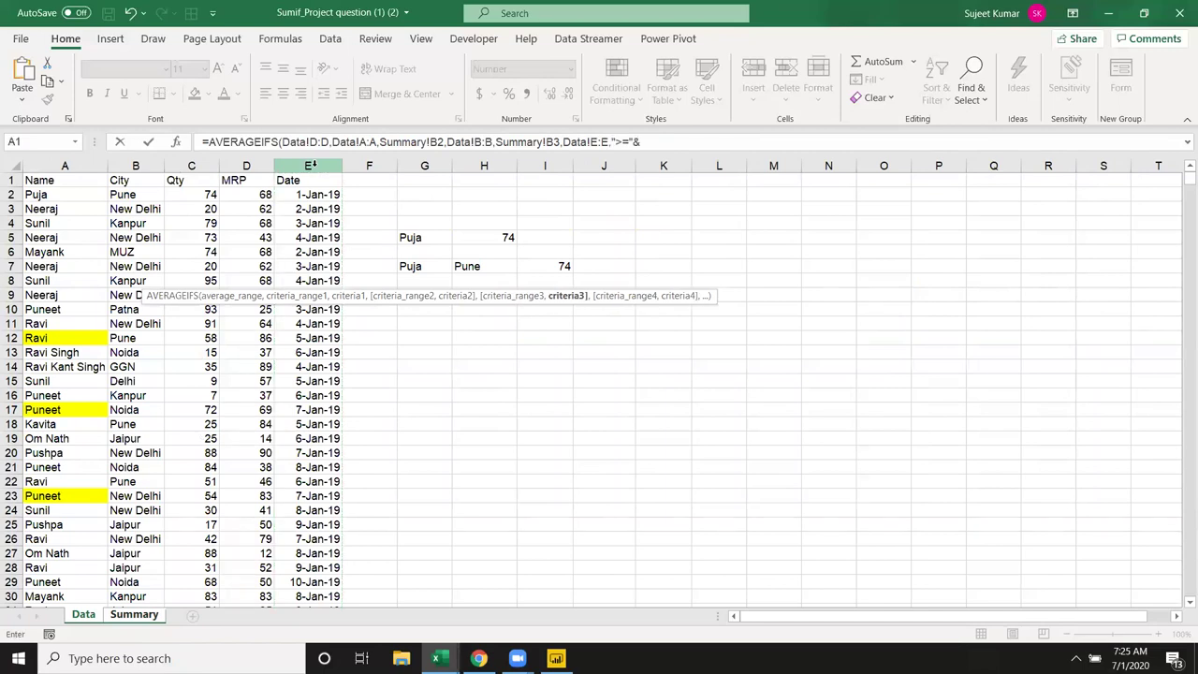
left_click(133, 616)
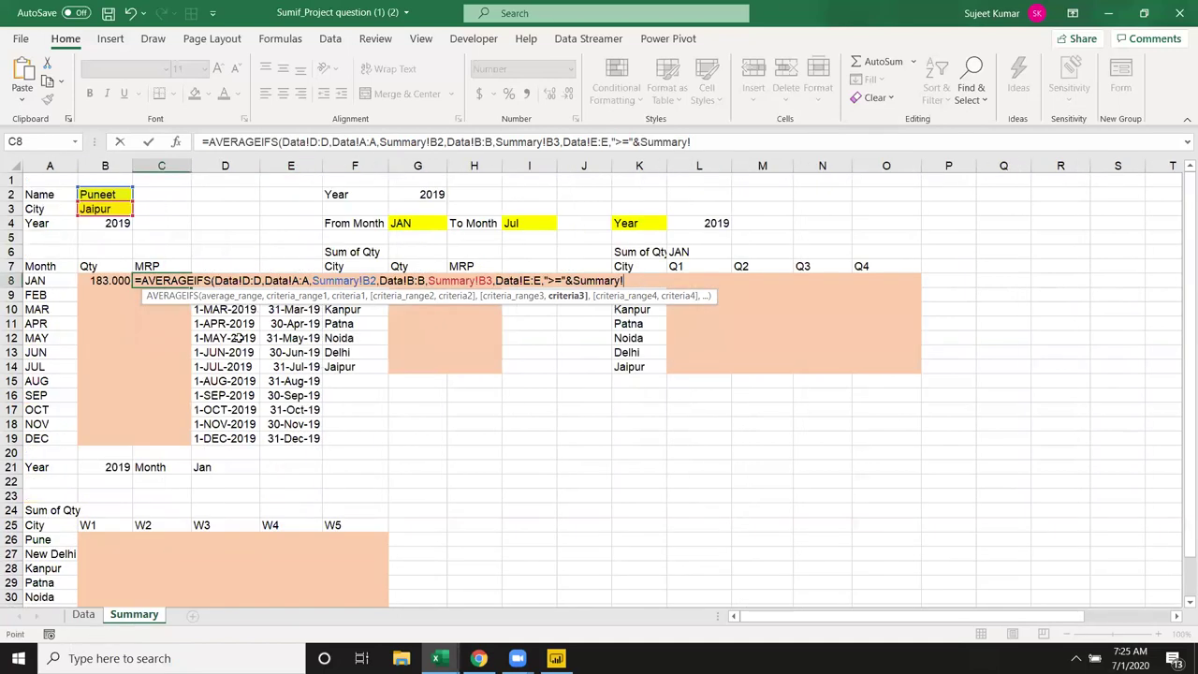
left_click(232, 267)
key("Down")
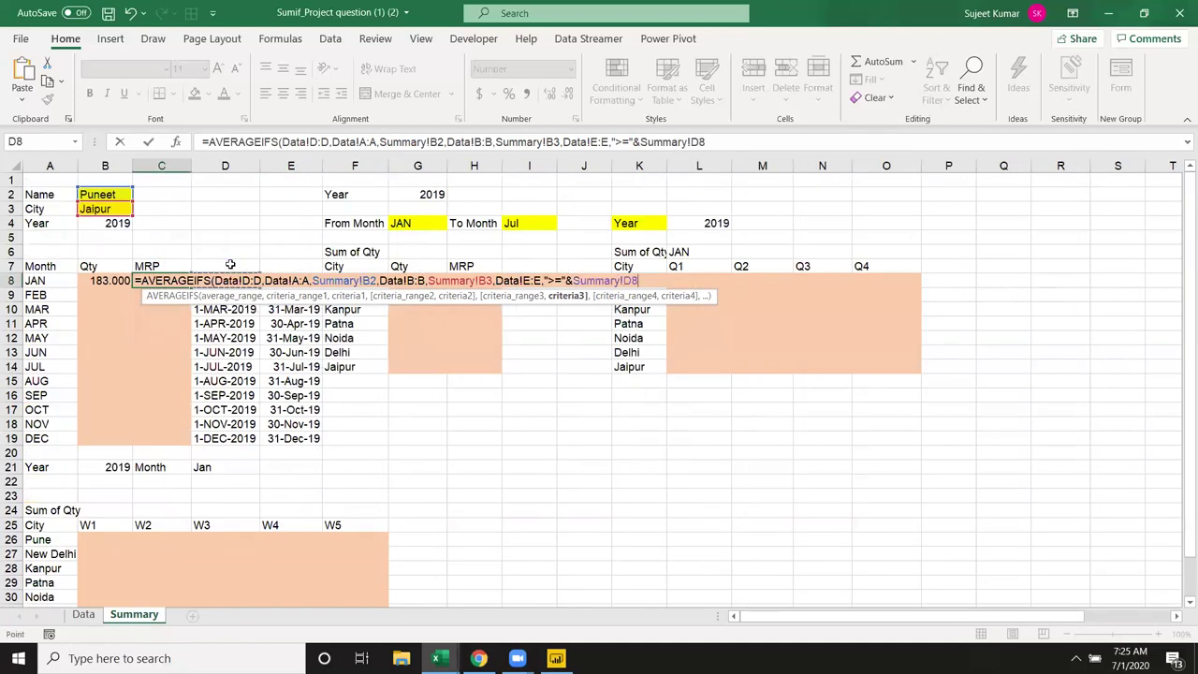
type(",")
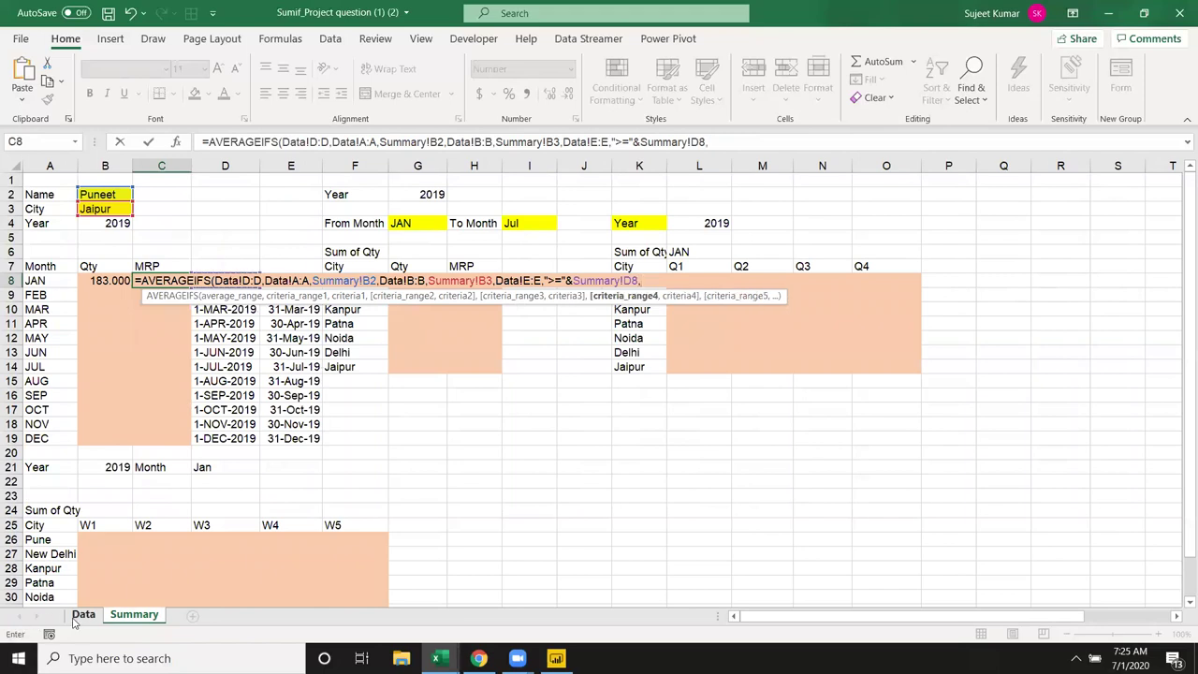
Add a Data!E:E criterion of "<=" Summary!E8 and commit, returning 70.667.
left_click(84, 614)
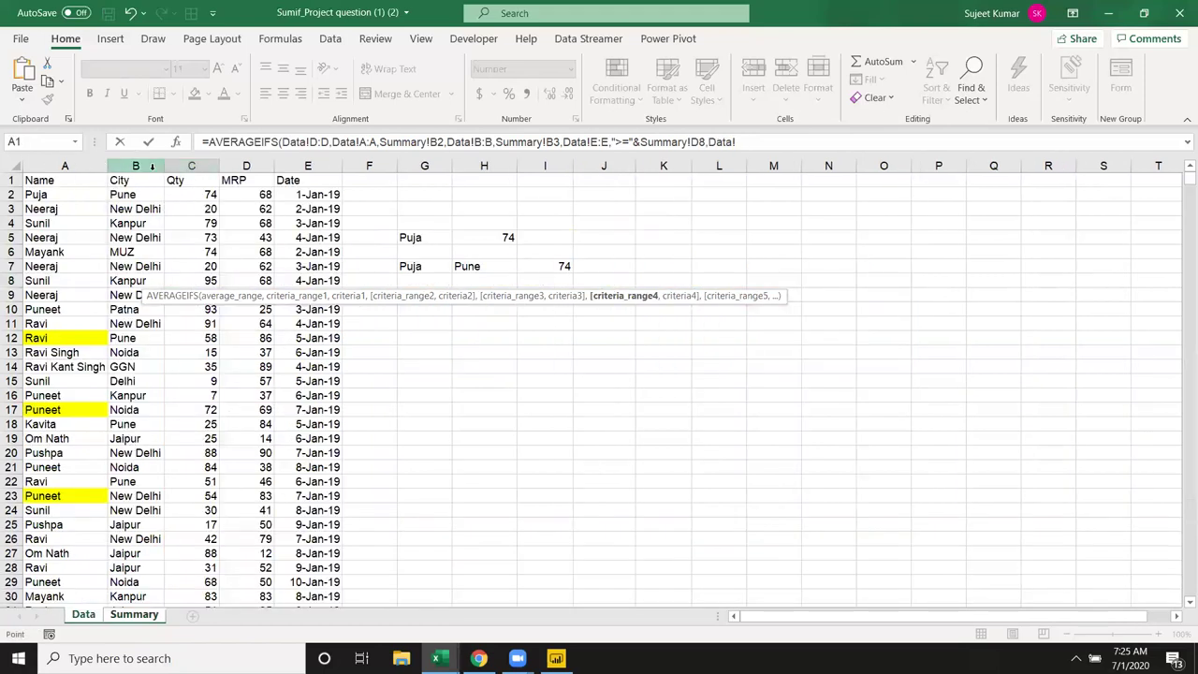
left_click(291, 165)
type(",\"<=\"&")
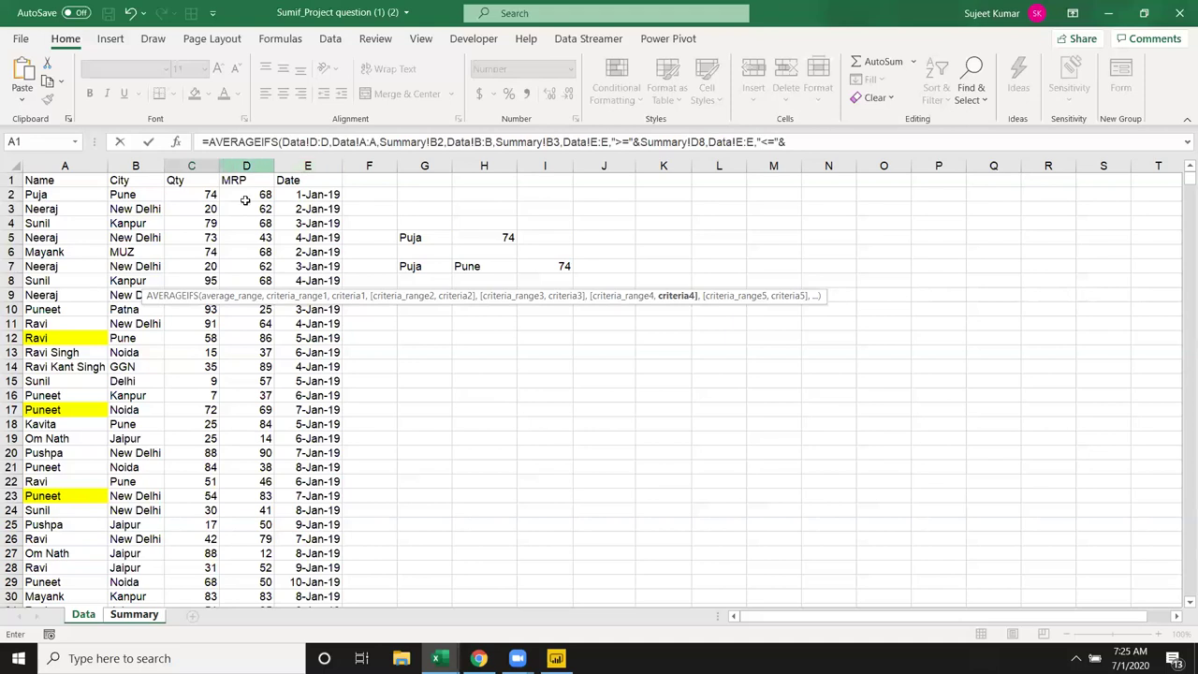
left_click(133, 614)
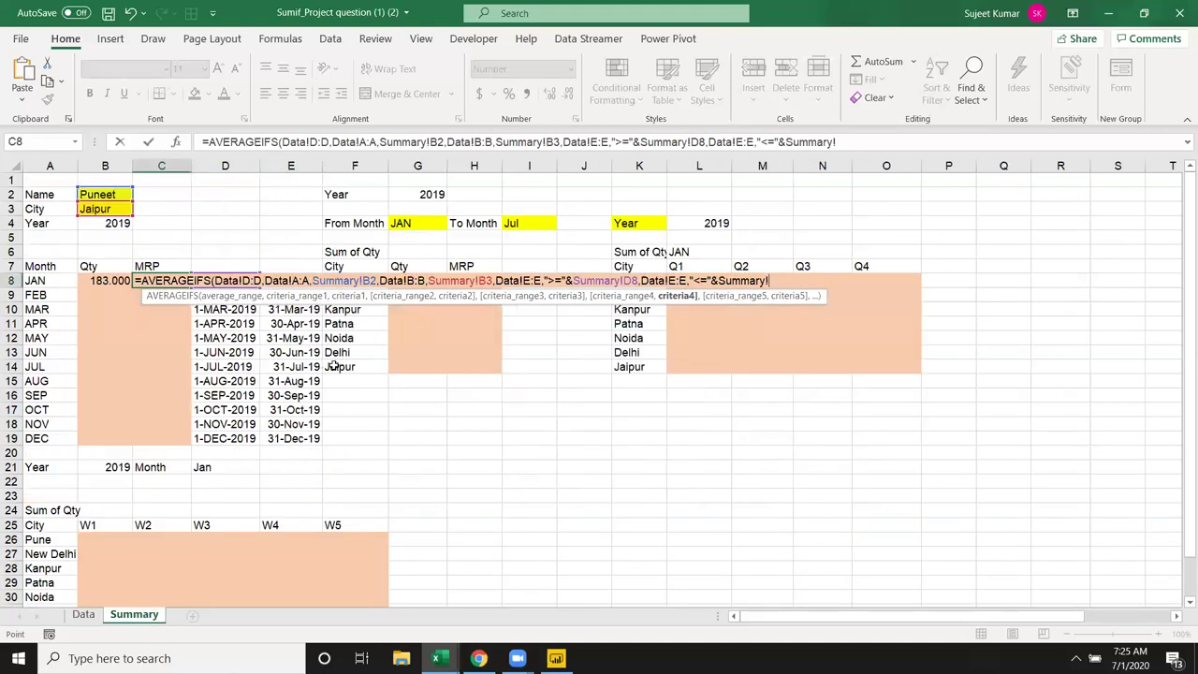
left_click(299, 255)
key("Down")
key("Down")
key("Return")
key("Up")
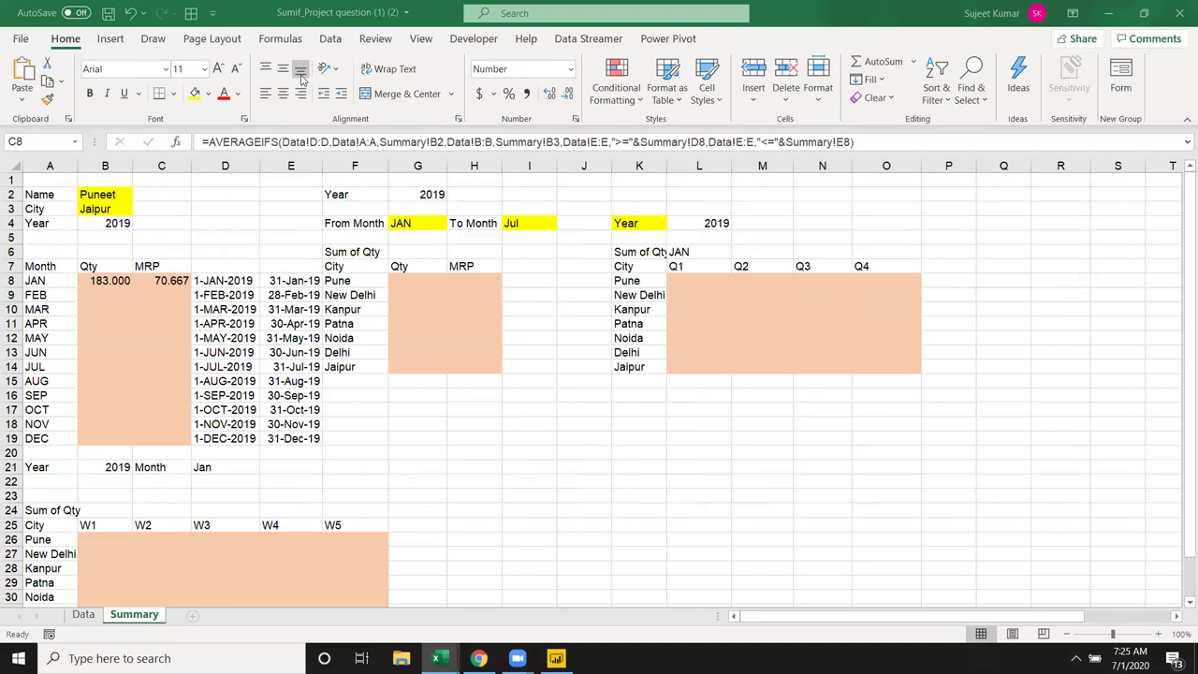
Copy D8's start-date expression and use it in place of D8 in E8's EOMONTH formula.
left_click(115, 281)
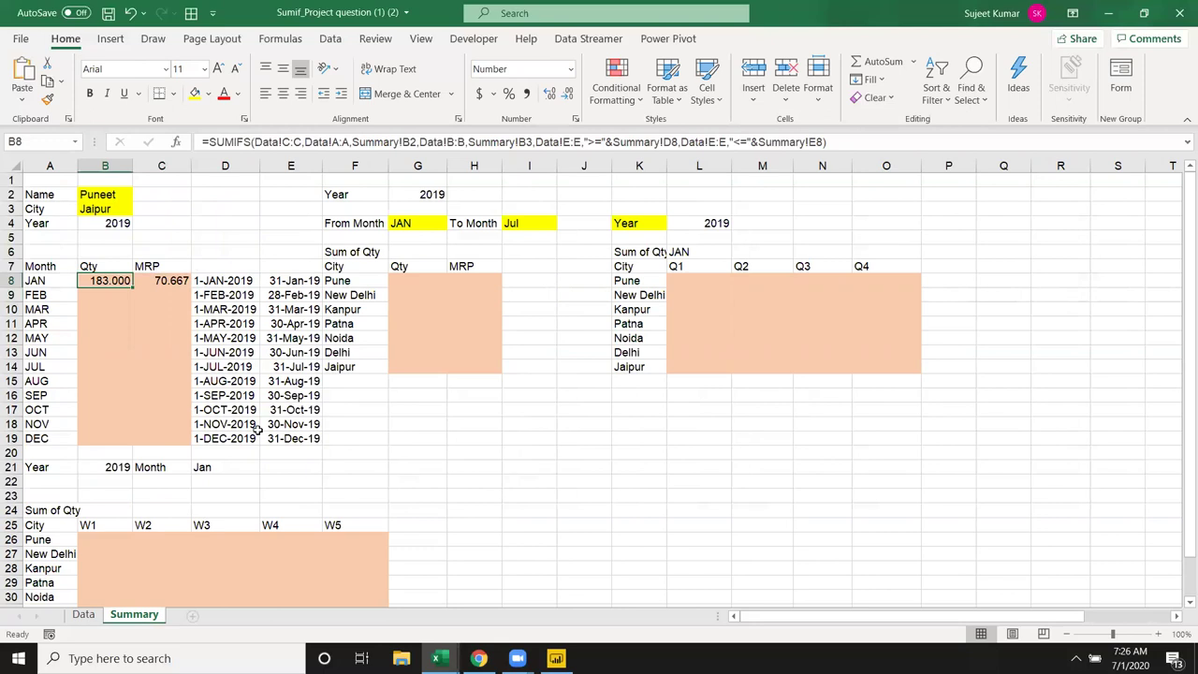
left_click_drag(211, 279, 290, 438)
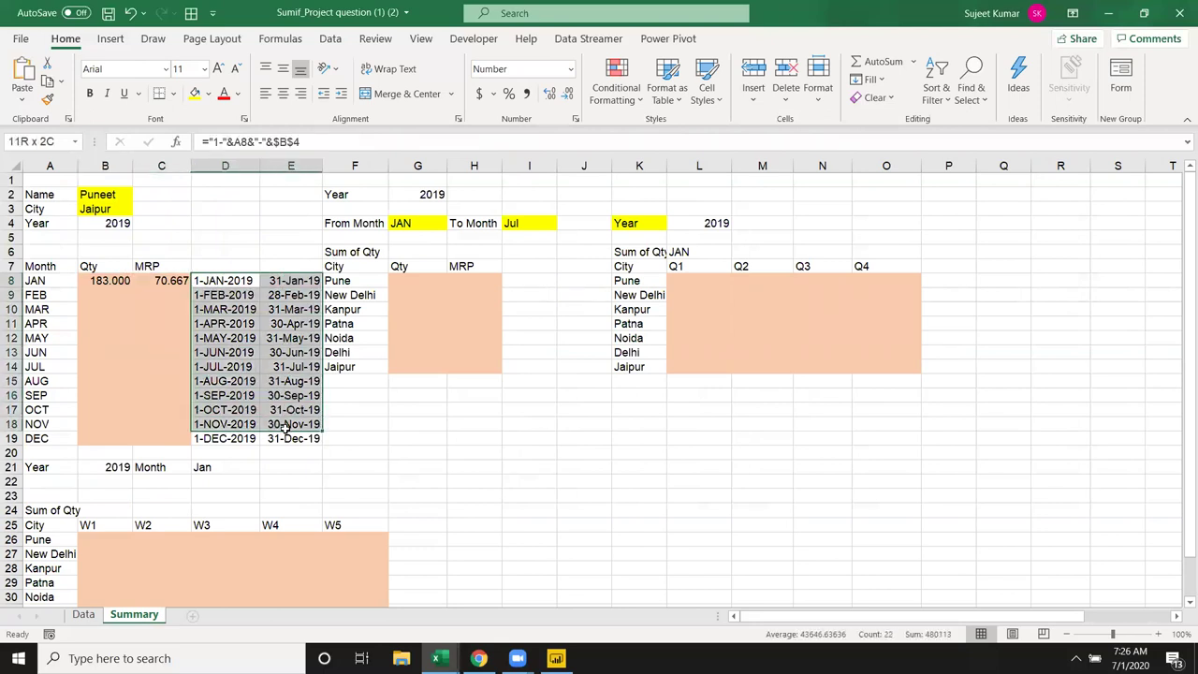
left_click(223, 281)
left_click_drag(311, 141, 208, 142)
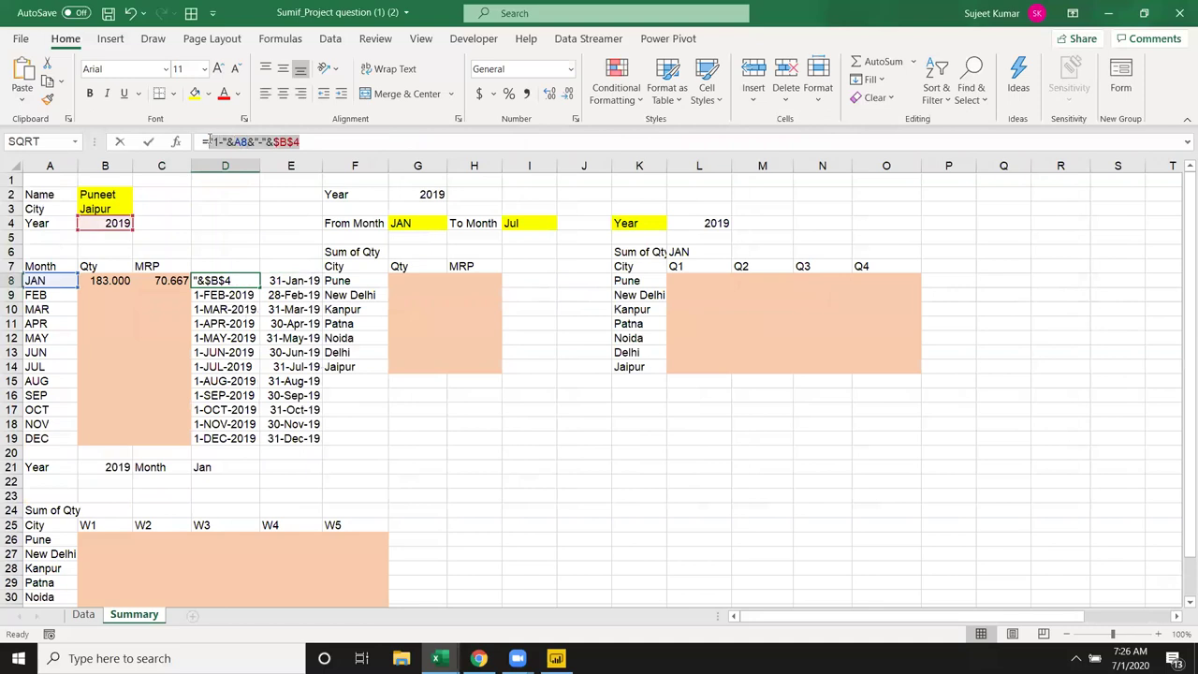
key("Escape")
left_click(305, 284)
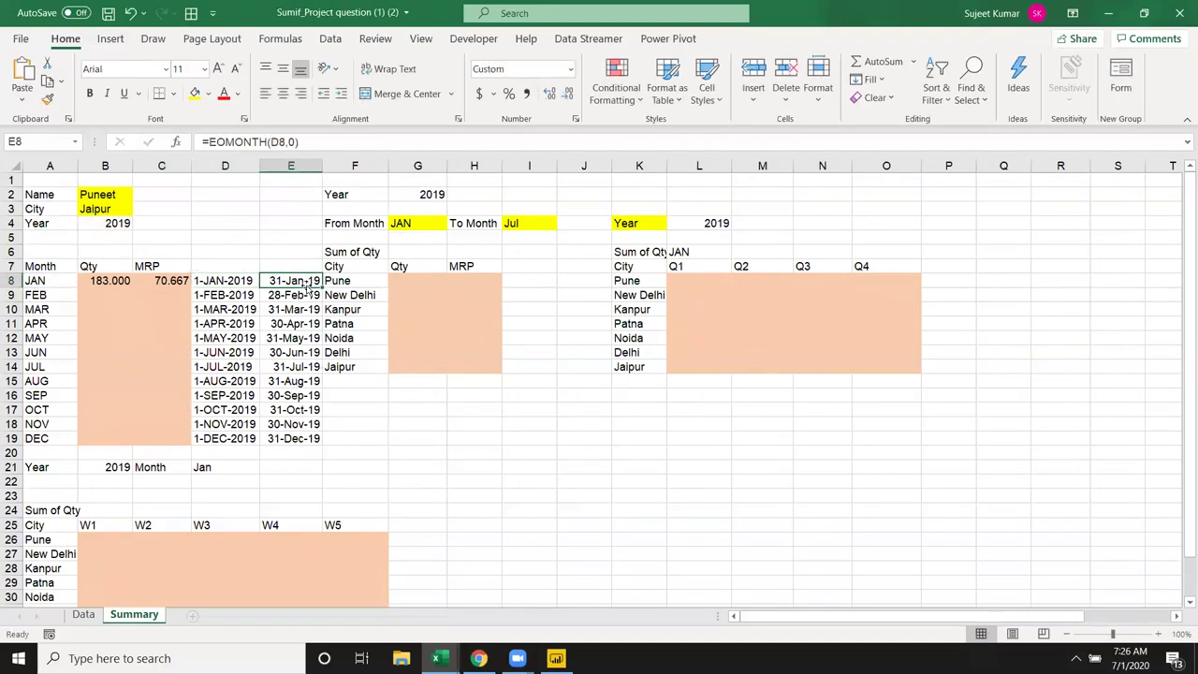
double_click(277, 141)
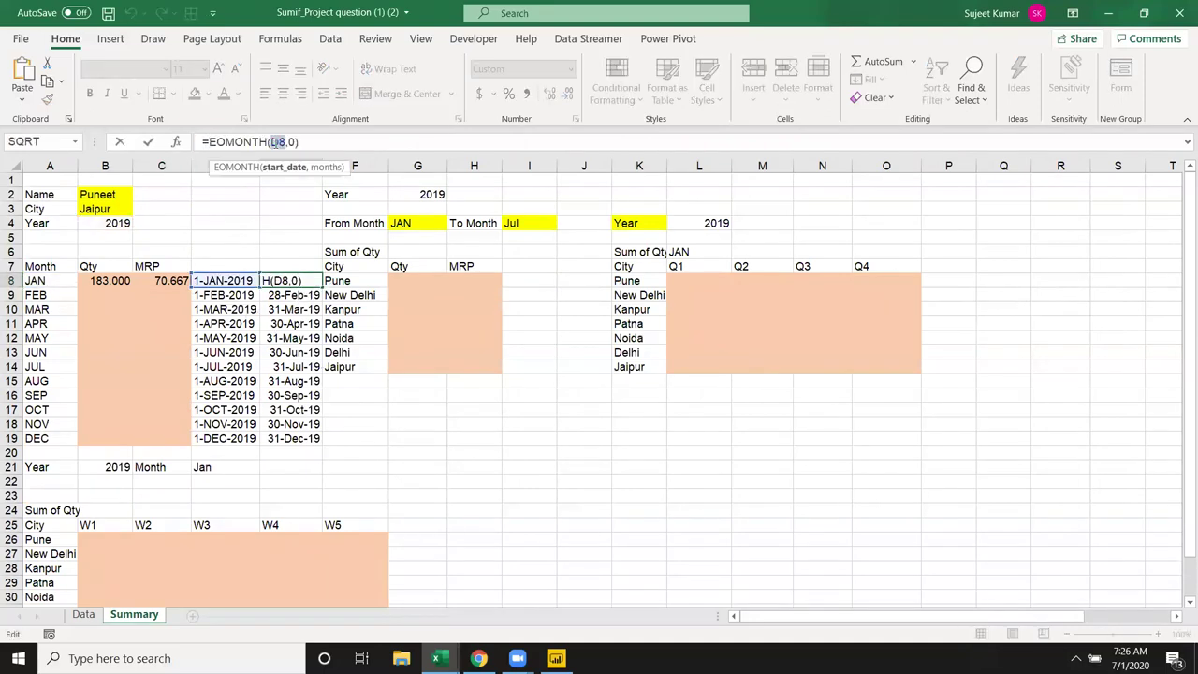
key("ctrl+v")
key("Return")
key("Up")
key("Left")
key("Left")
key("Left")
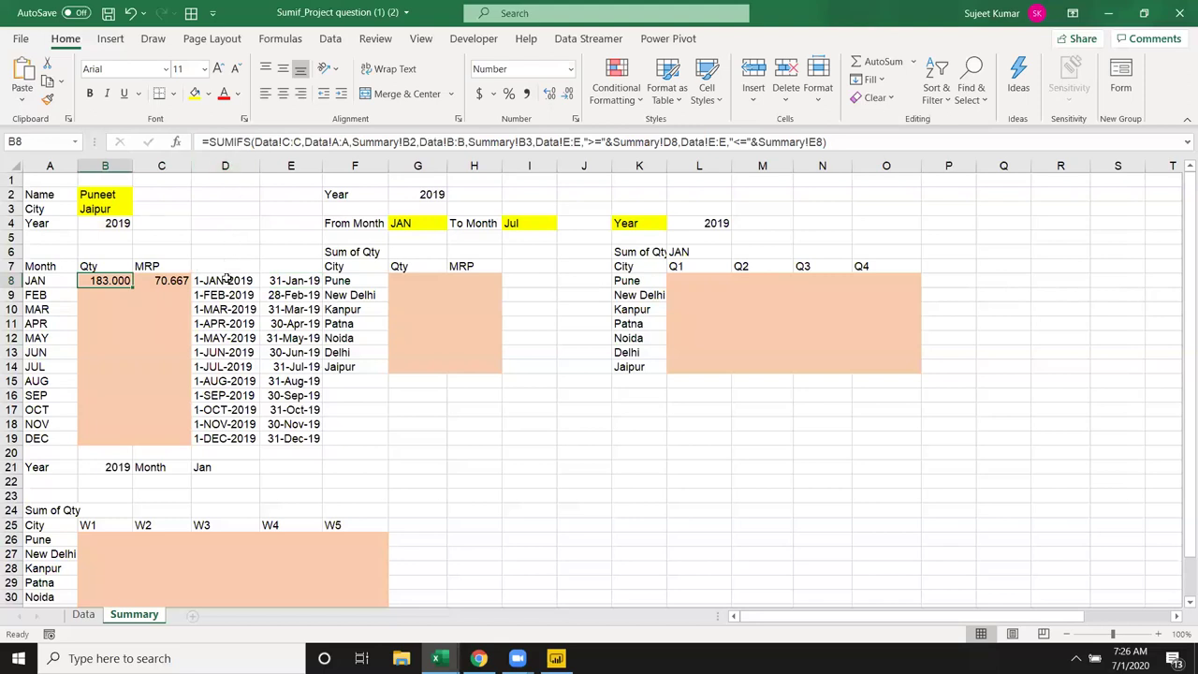
Replace B8's start-date criterion reference with ("1-"&A8&"-"&$B$4).
left_click(674, 143)
key("BackSpace")
key("BackSpace")
key("BackSpace")
key("BackSpace")
key("BackSpace")
key("BackSpace")
key("BackSpace")
key("BackSpace")
key("BackSpace")
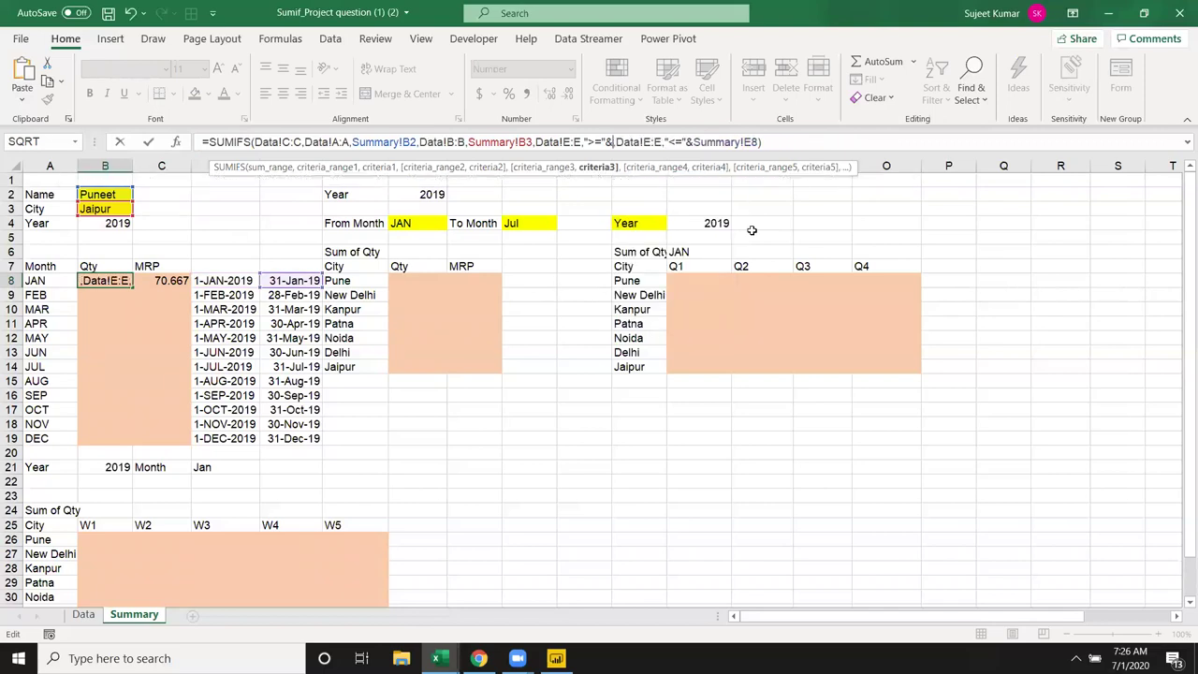
type("()")
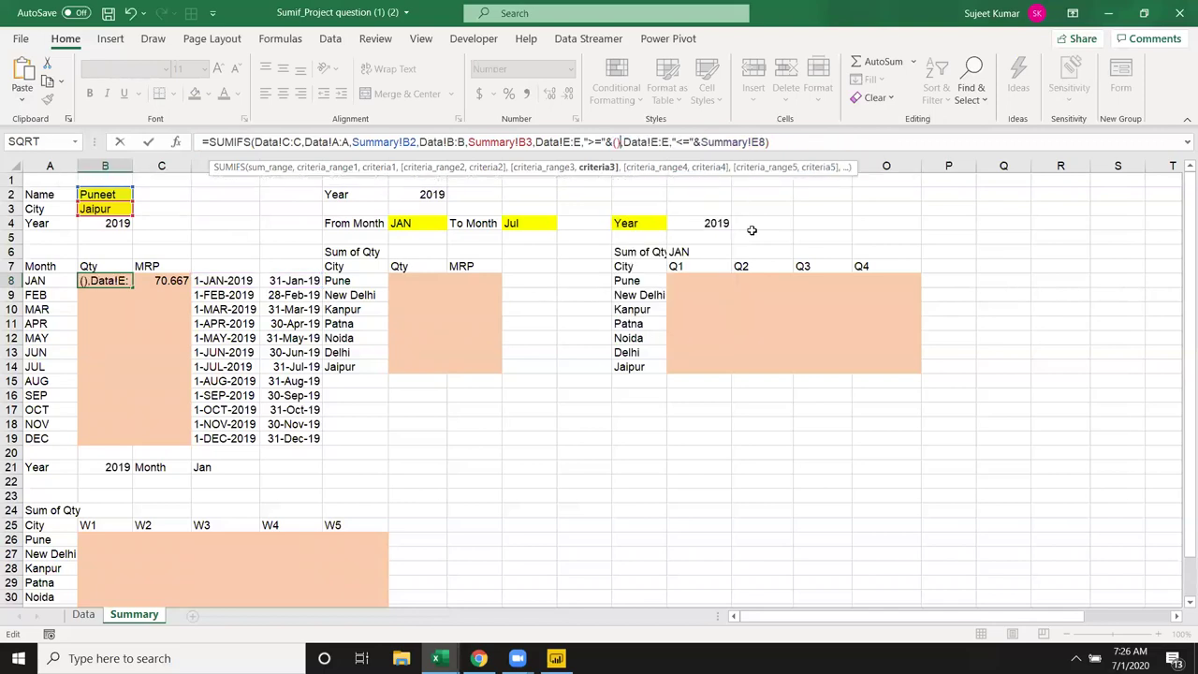
left_click(619, 143)
type("\"1-\"&A8&\"-\"&$B$4")
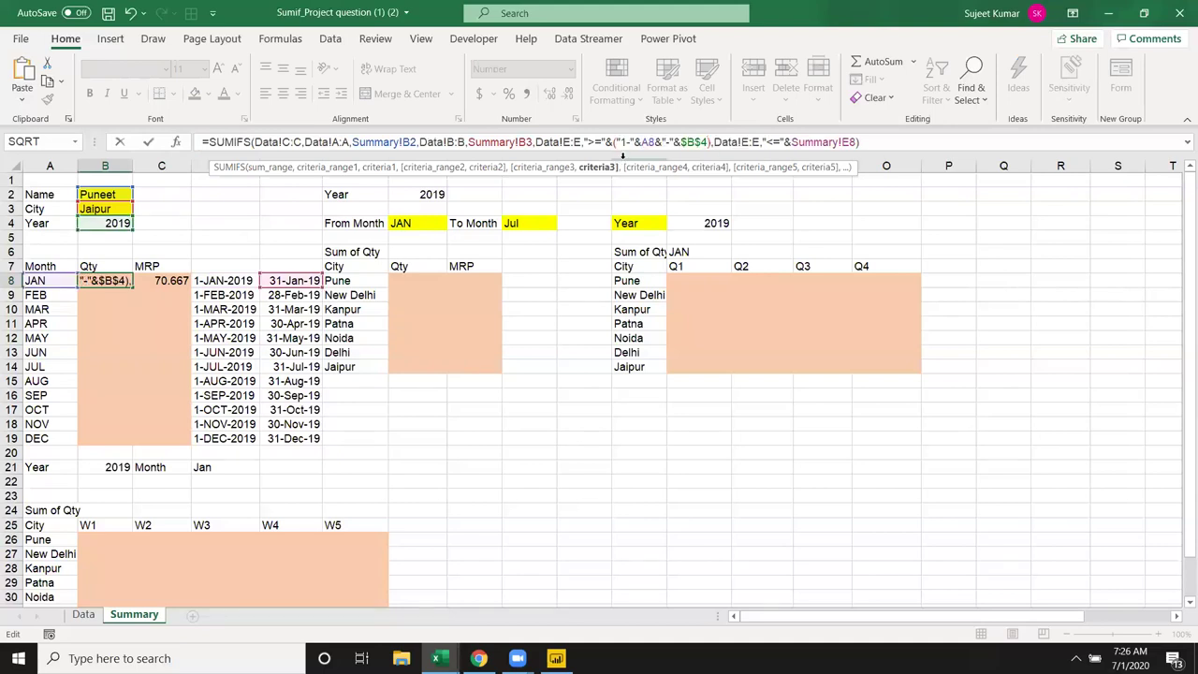
key("ctrl+Return")
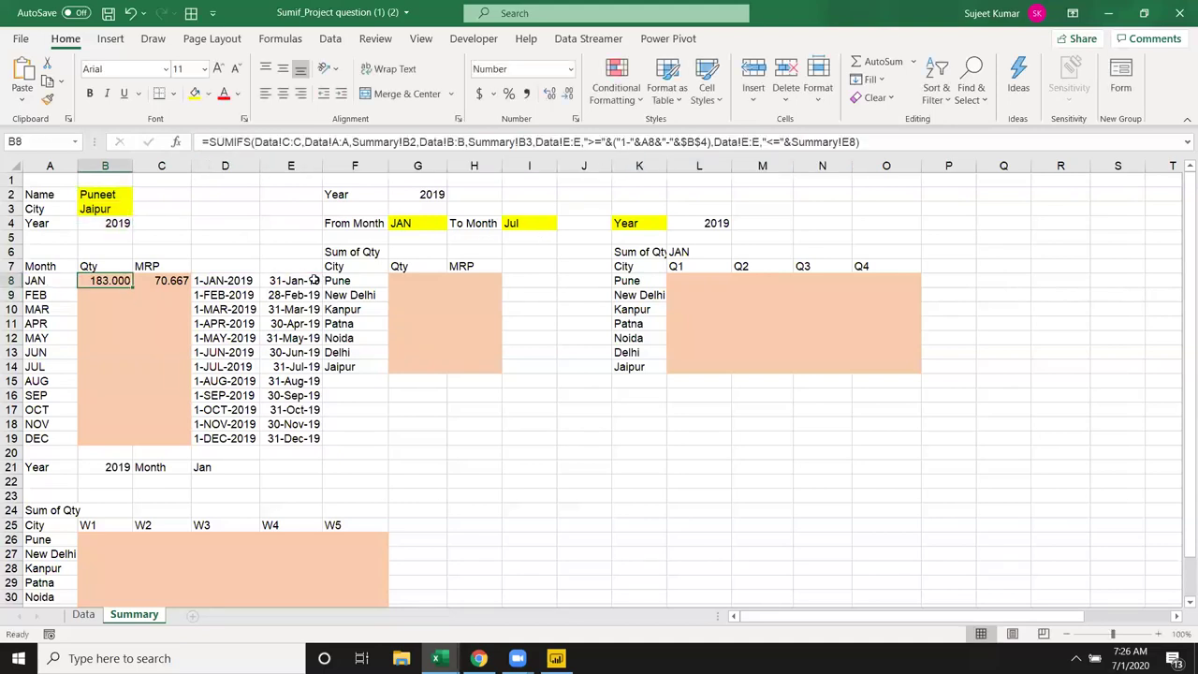
Swap B8's Summary!E8 reference for the copied EOMONTH end-date expression.
left_click(315, 280)
left_click(213, 141)
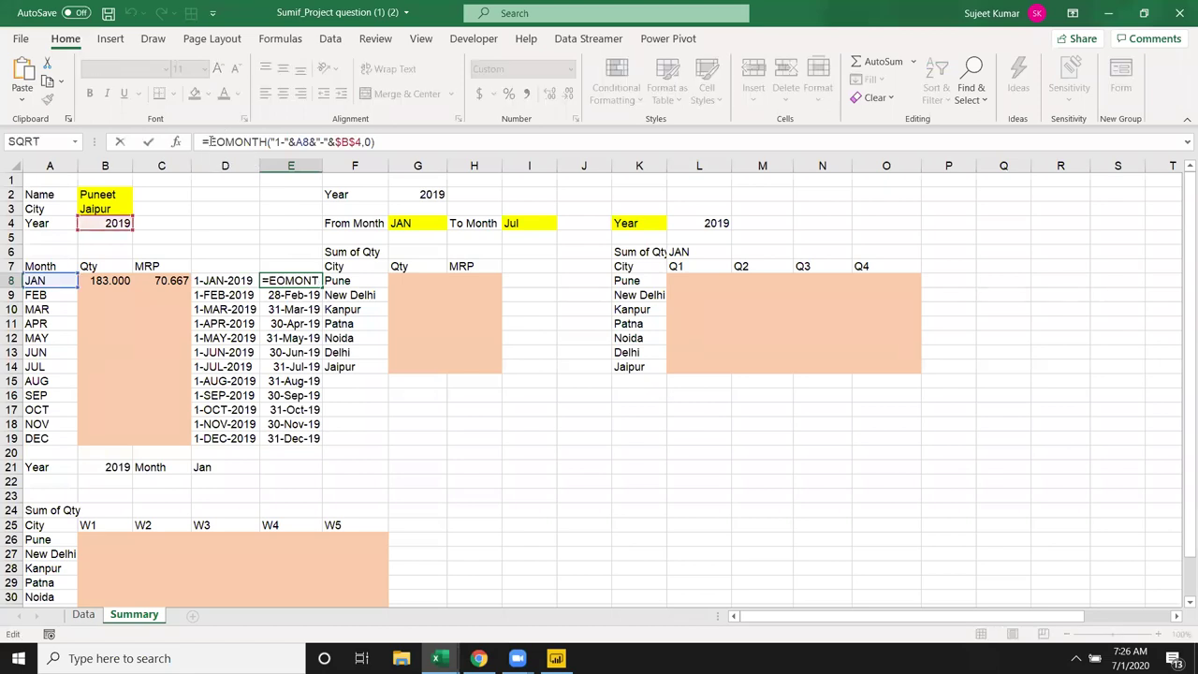
left_click_drag(210, 142, 375, 141)
key("ctrl+c")
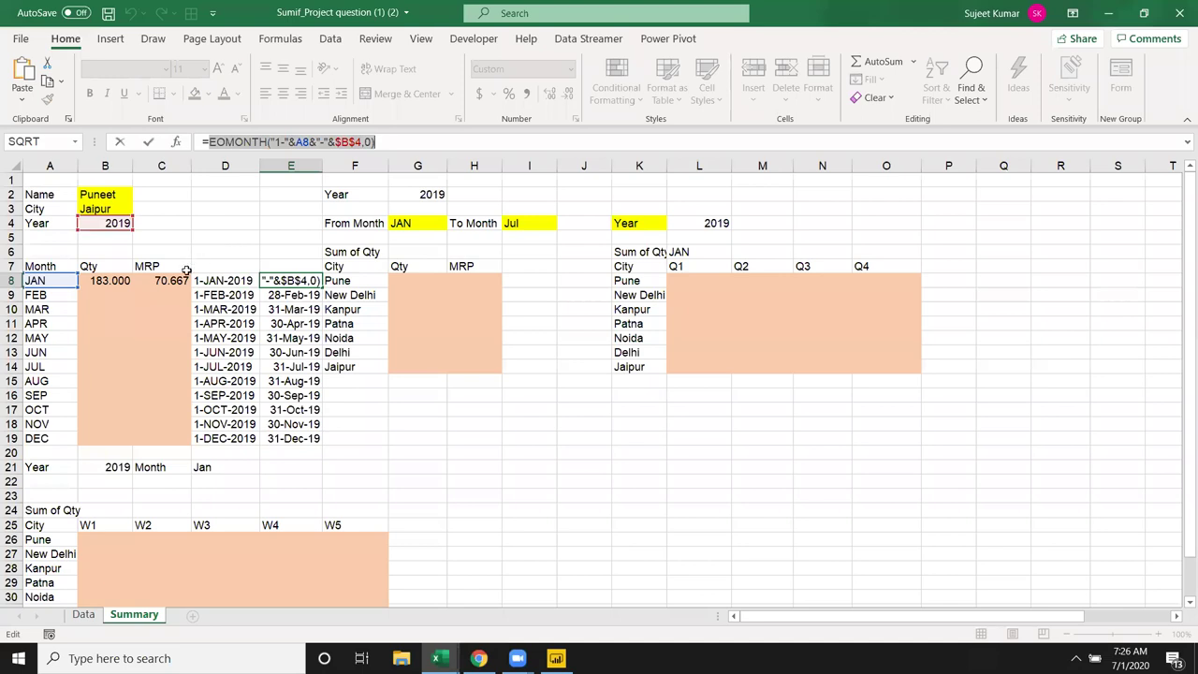
key("Escape")
double_click(118, 277)
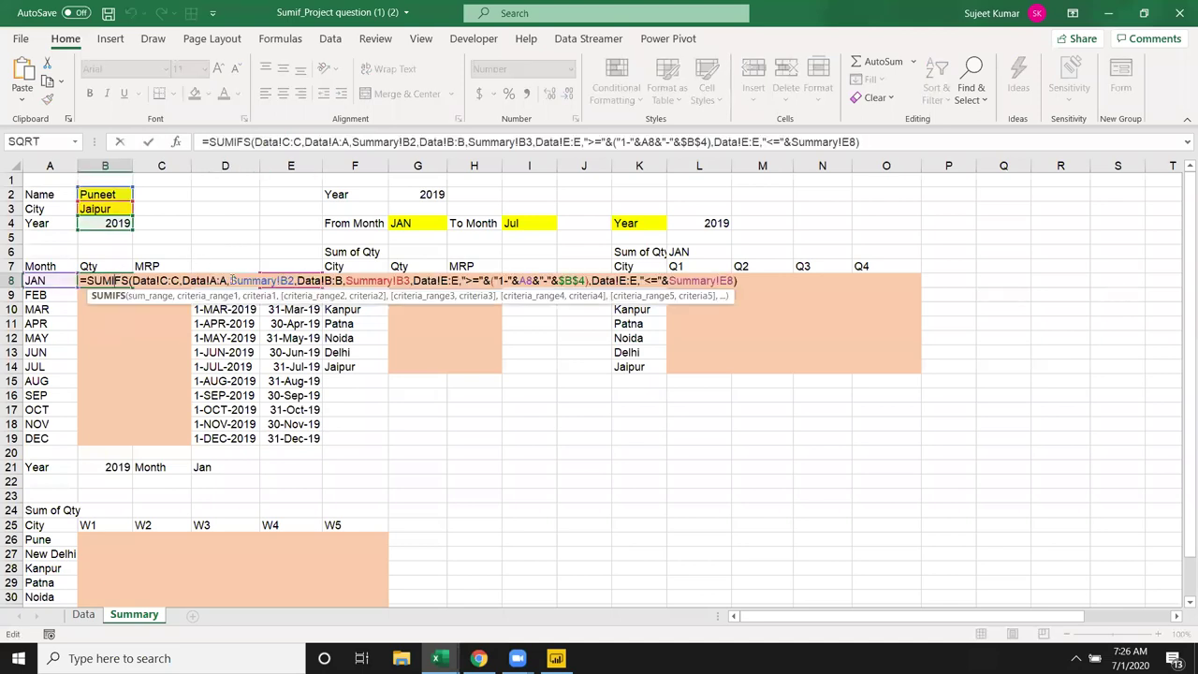
left_click(722, 281)
key("BackSpace")
key("BackSpace")
key("BackSpace")
key("BackSpace")
key("BackSpace")
key("BackSpace")
key("BackSpace")
key("BackSpace")
key("BackSpace")
key("BackSpace")
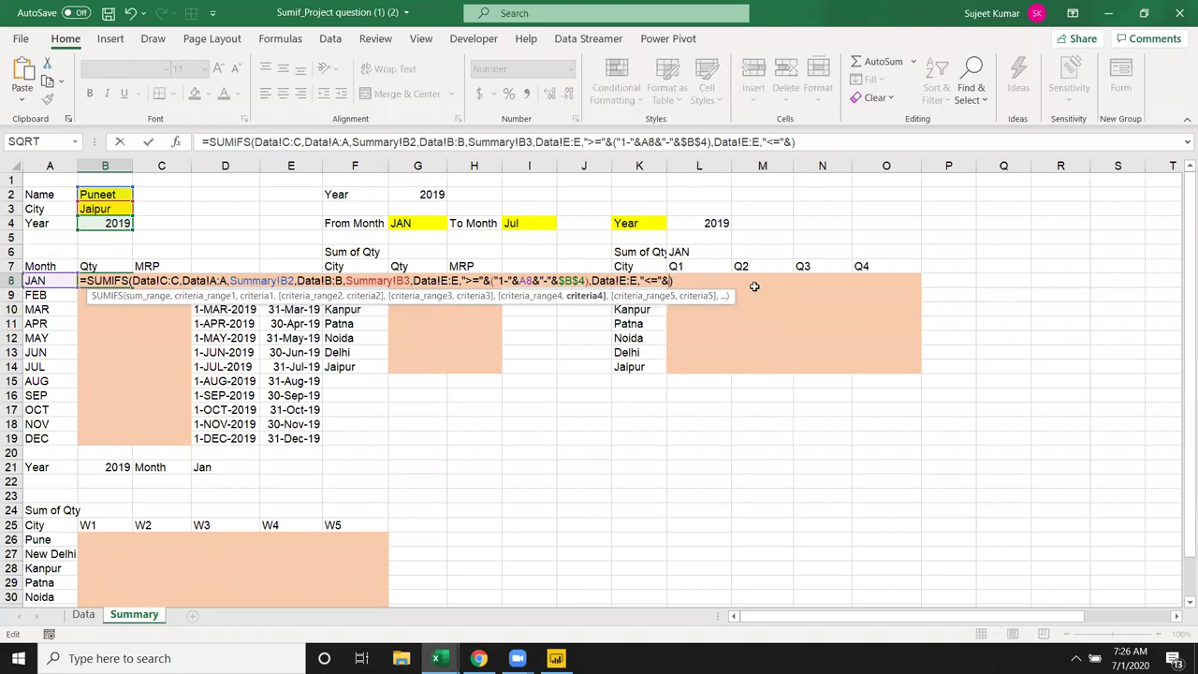
type("()")
key("ctrl+v")
key("ctrl+Return")
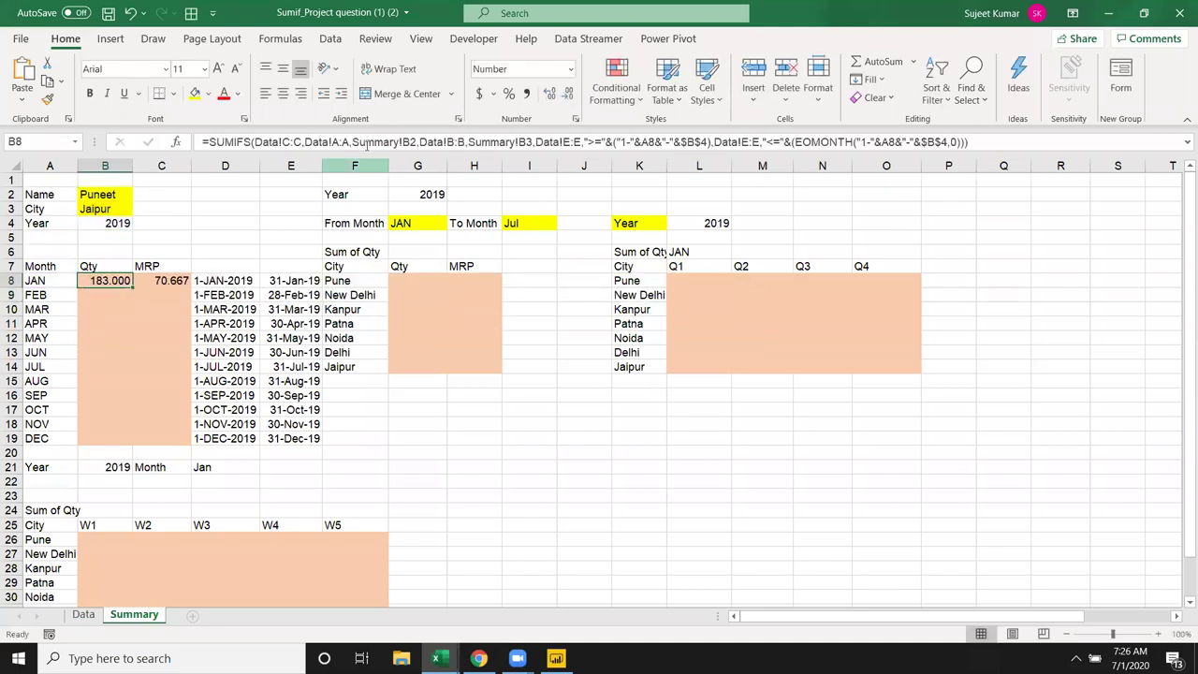
Make B8's name and city references $B$2 and $B$3, then fill the formula down to B19.
left_click(404, 143)
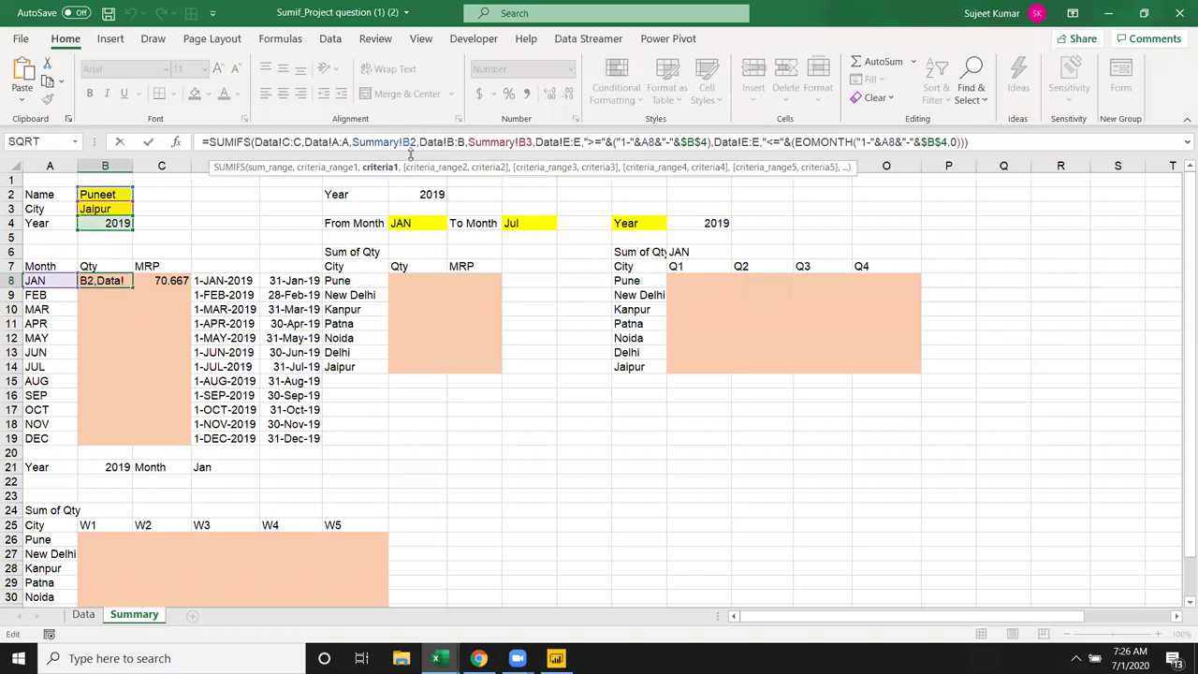
key("BackSpace")
key("BackSpace")
key("BackSpace")
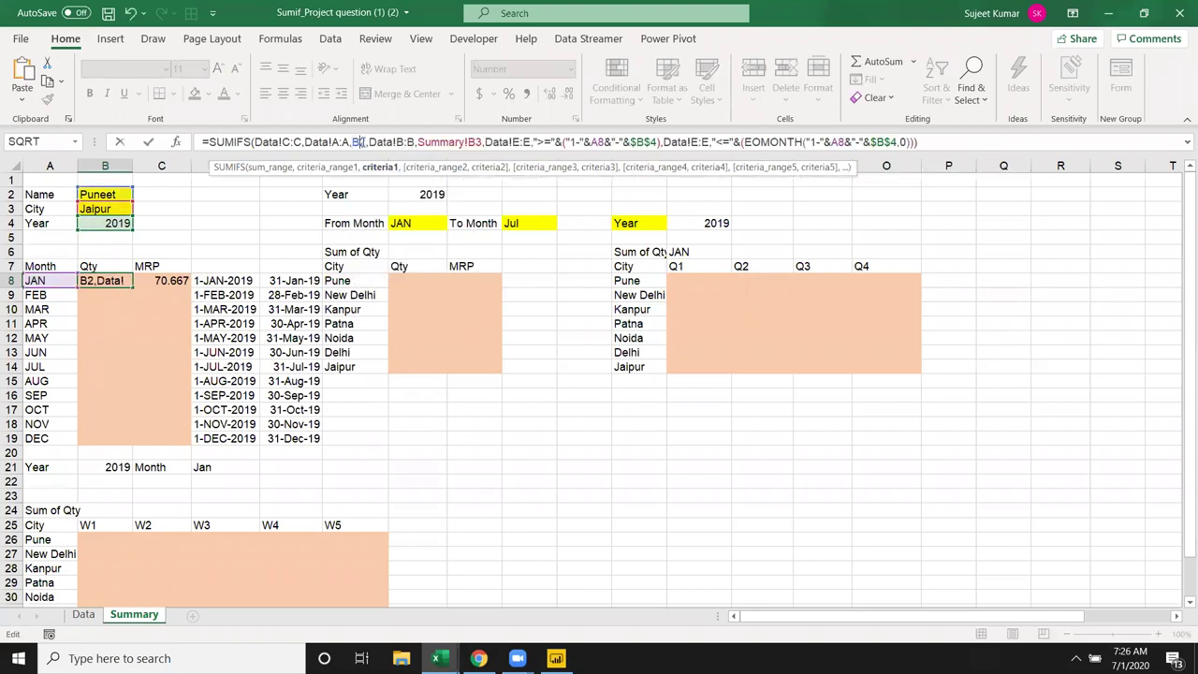
key("F4")
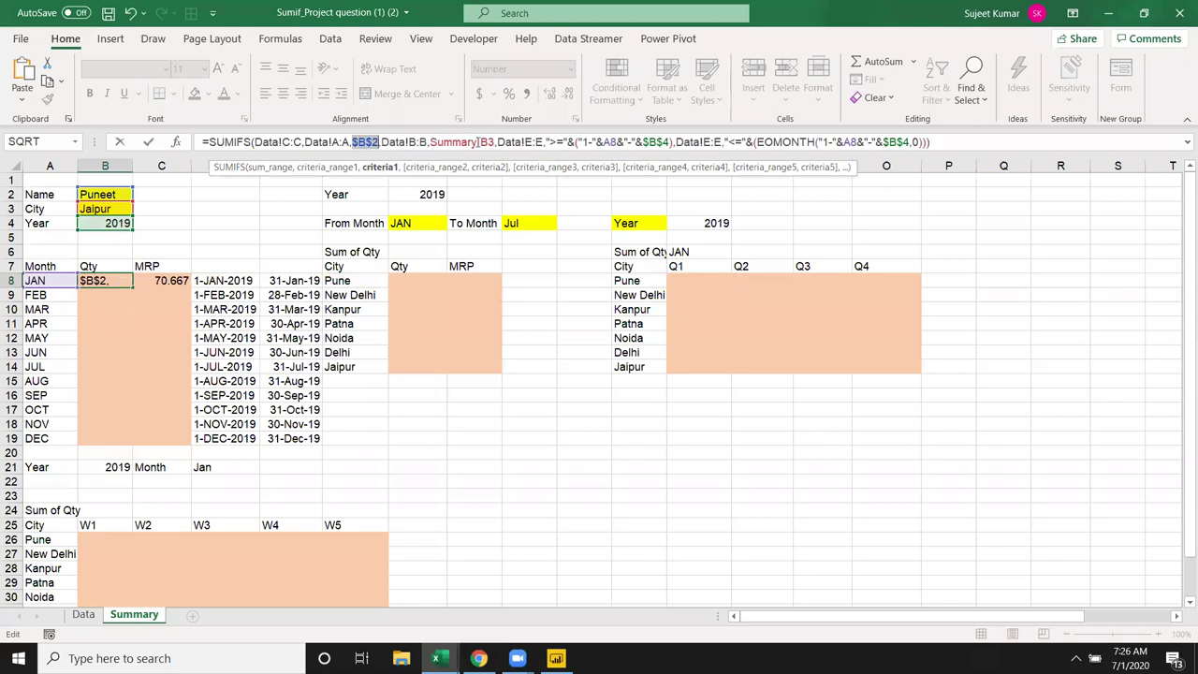
left_click(478, 141)
key("BackSpace")
key("BackSpace")
key("BackSpace")
key("BackSpace")
key("BackSpace")
key("BackSpace")
key("BackSpace")
key("BackSpace")
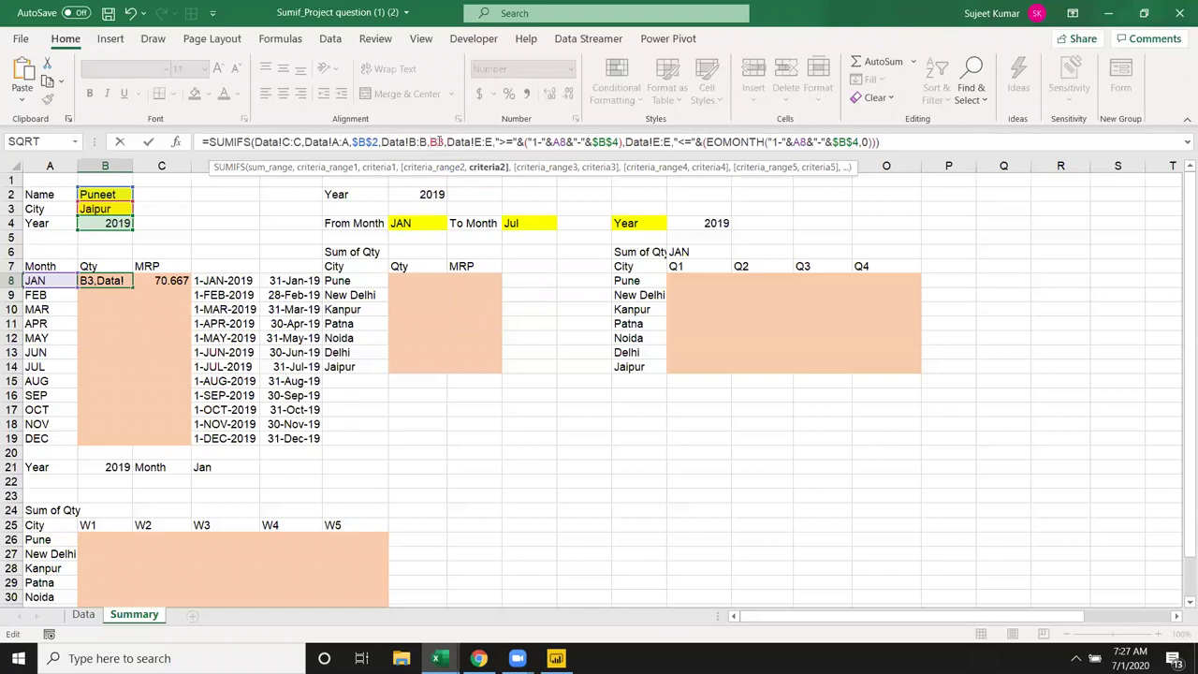
key("F4")
key("Return")
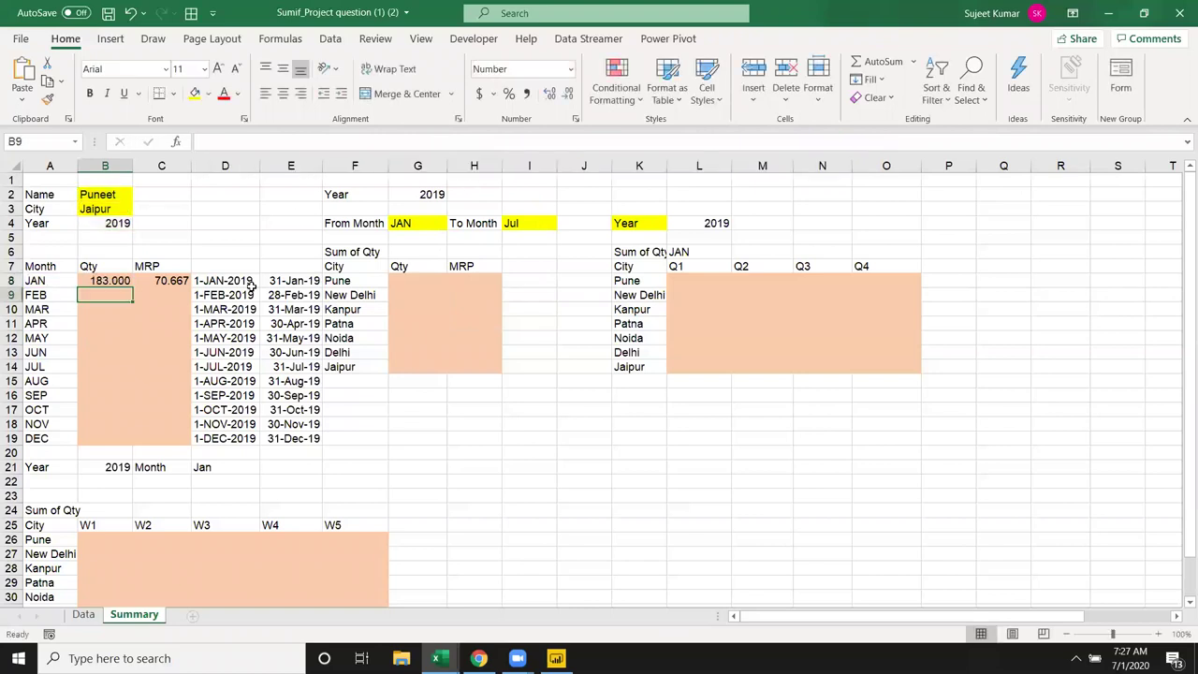
double_click(133, 288)
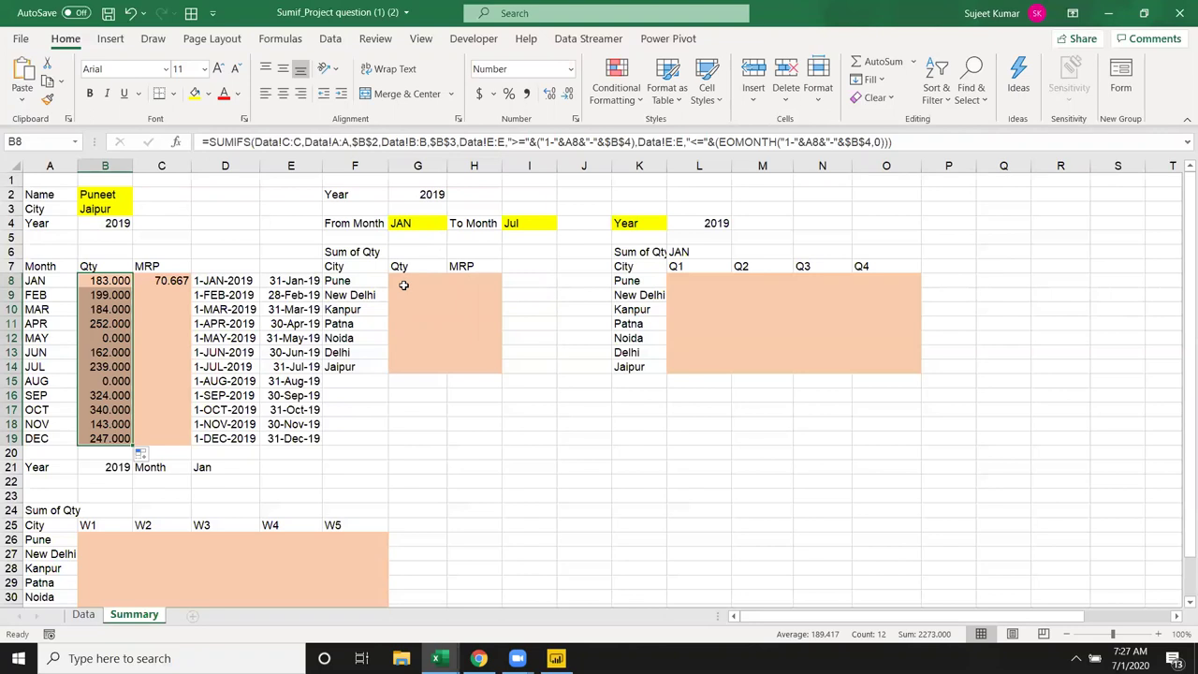
Inspect the filled Qty formulas for FEB, APR, JUN and OCT without changing them.
left_click(116, 295)
key("ctrl+Down")
double_click(116, 294)
key("Escape")
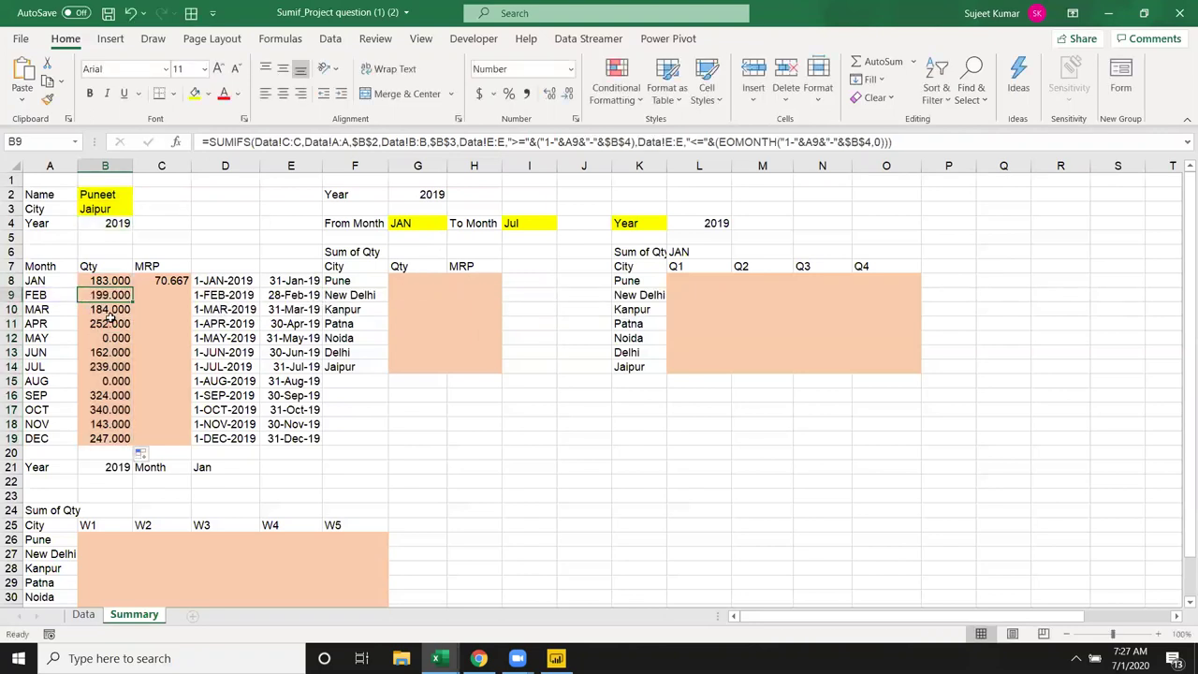
left_click(110, 321)
double_click(110, 324)
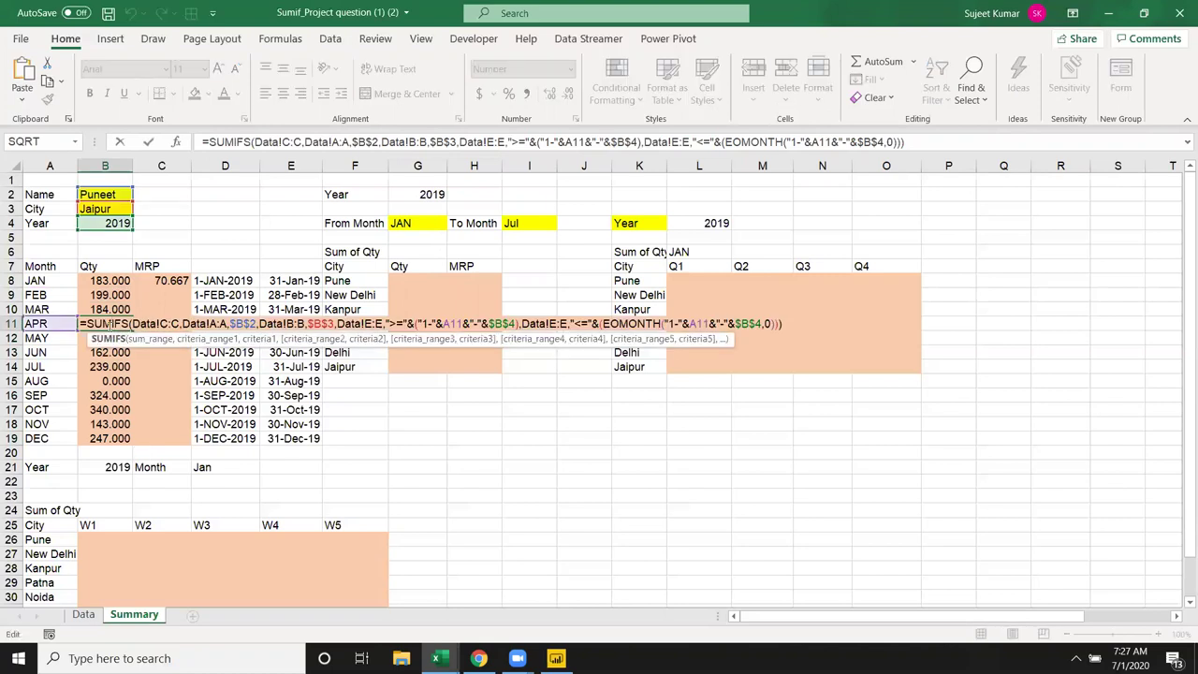
key("Escape")
left_click(109, 352)
double_click(110, 352)
key("Escape")
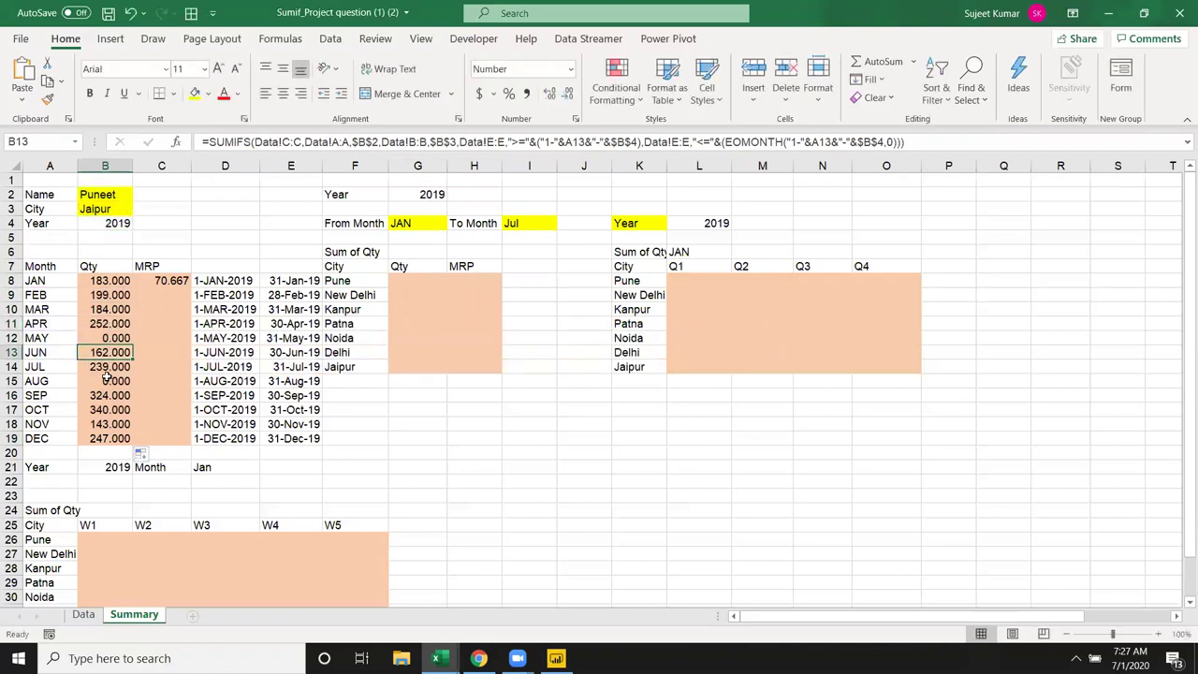
double_click(110, 409)
key("Escape")
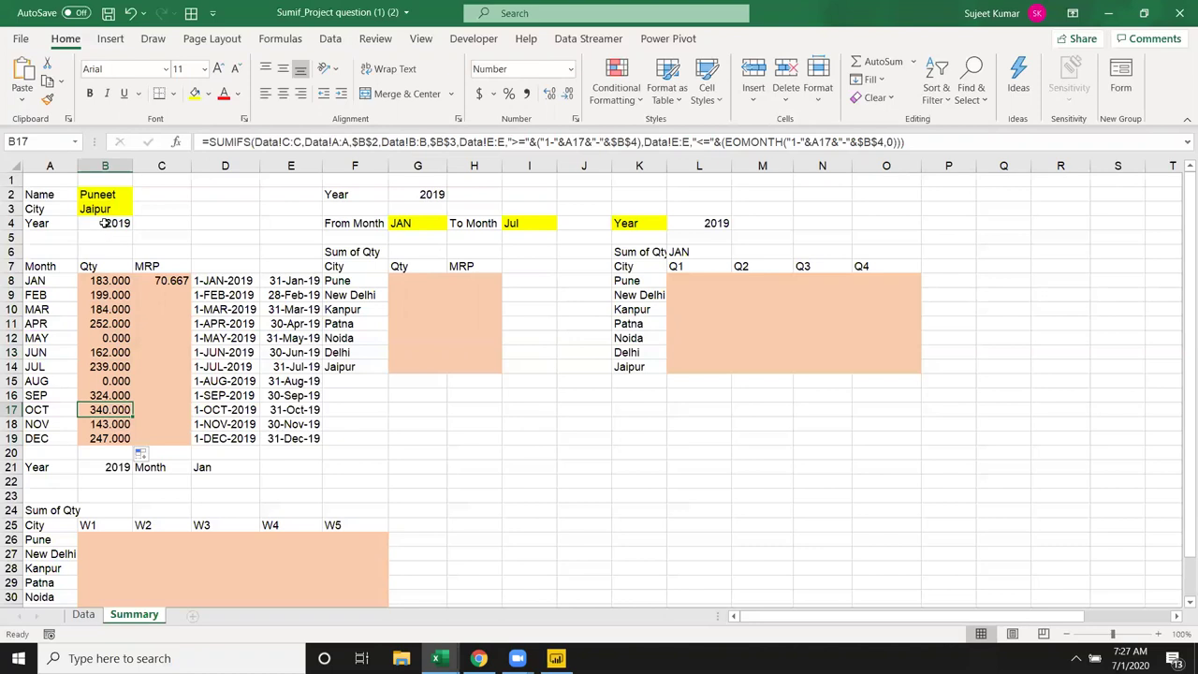
Enter another person's name in B2 and Pune as the city in B3.
left_click(102, 194)
type("P")
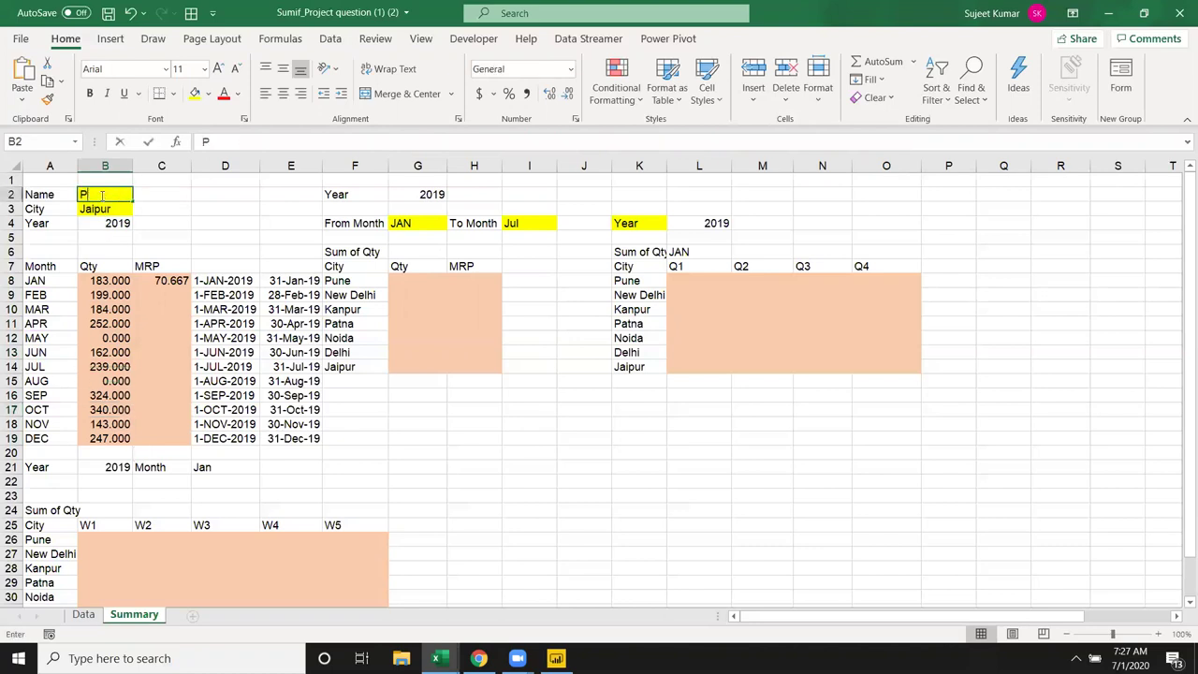
type("un")
key("Return")
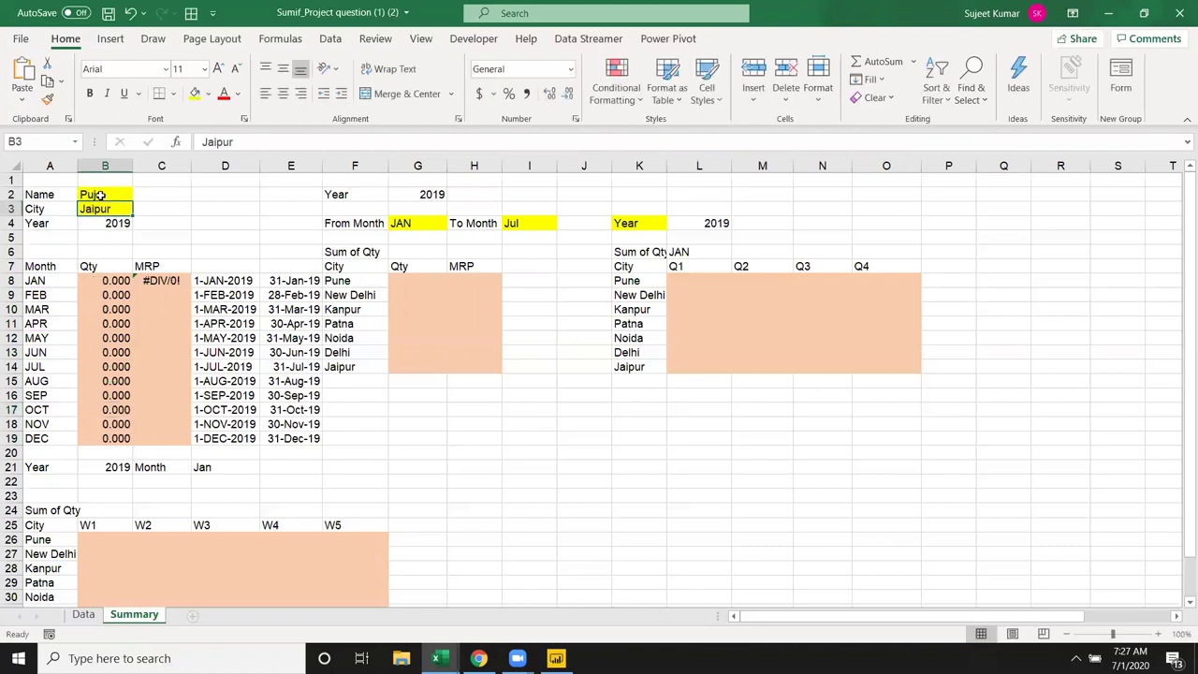
type("Pune")
key("Return")
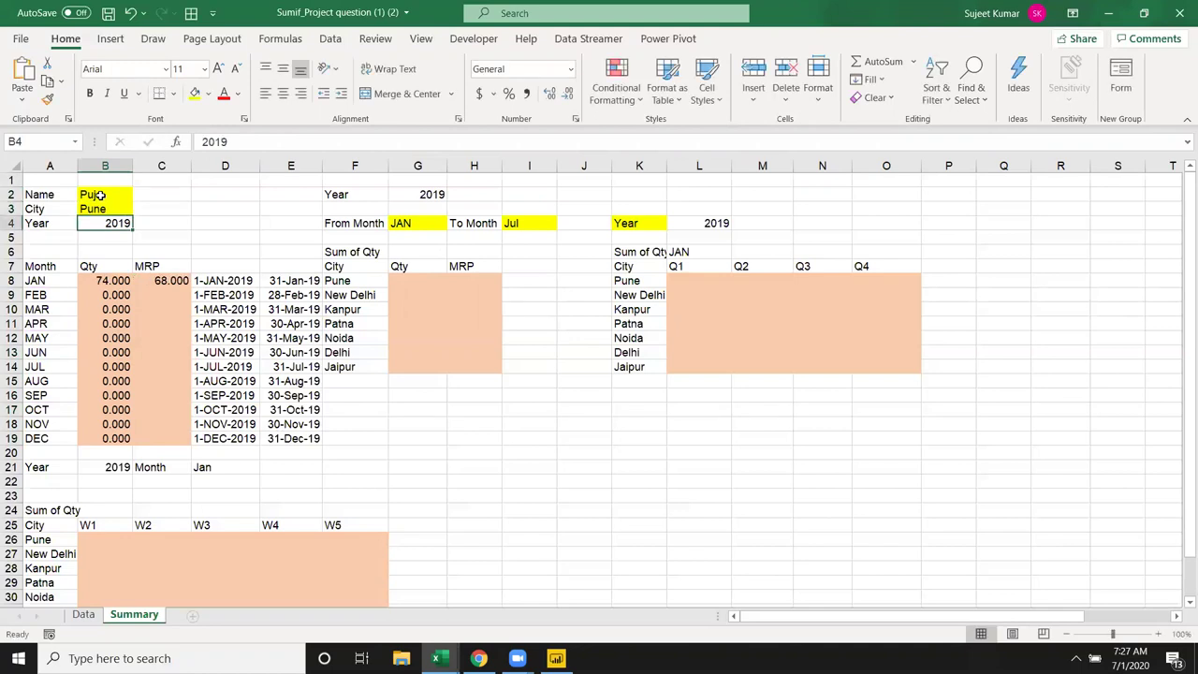
key("Up")
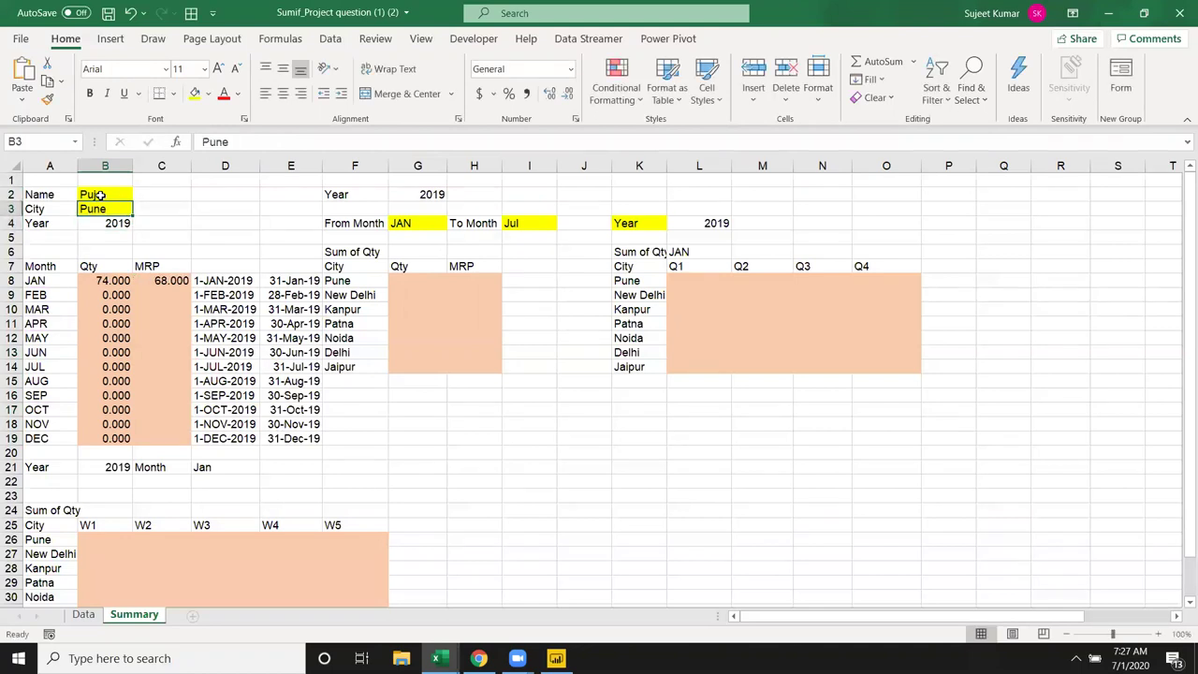
Change the name in B2 to another person, so JAN Qty becomes 316.000, then save the workbook.
left_click(83, 615)
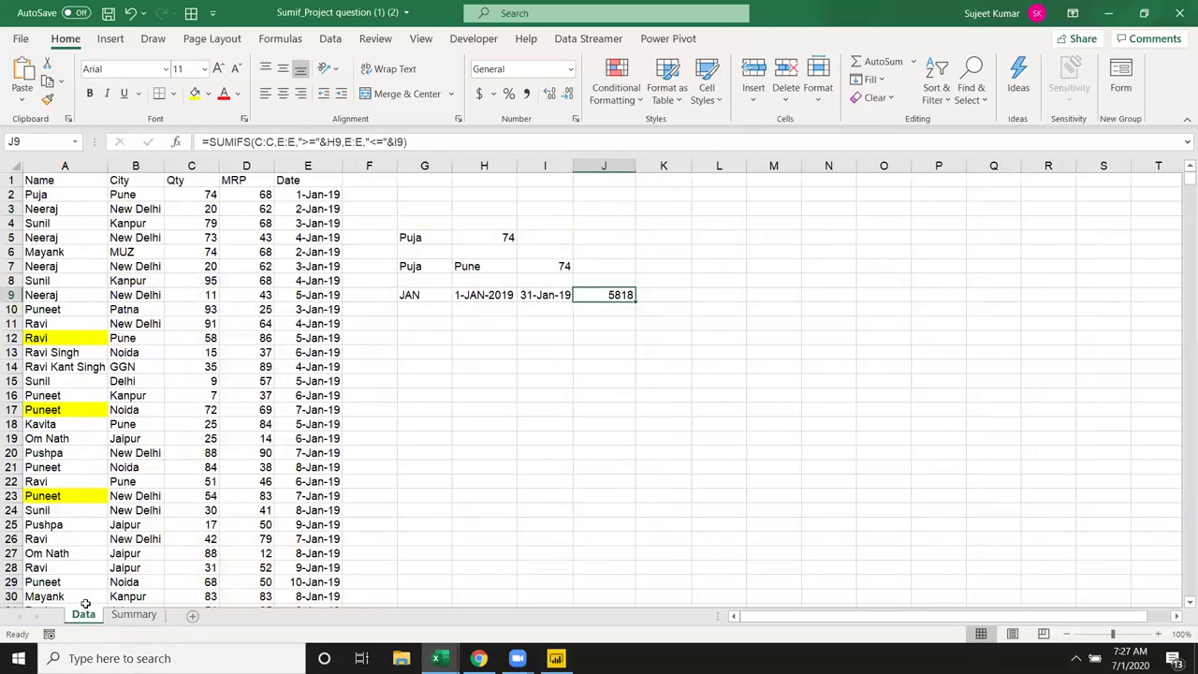
left_click(132, 616)
left_click(110, 197)
type("Ravi")
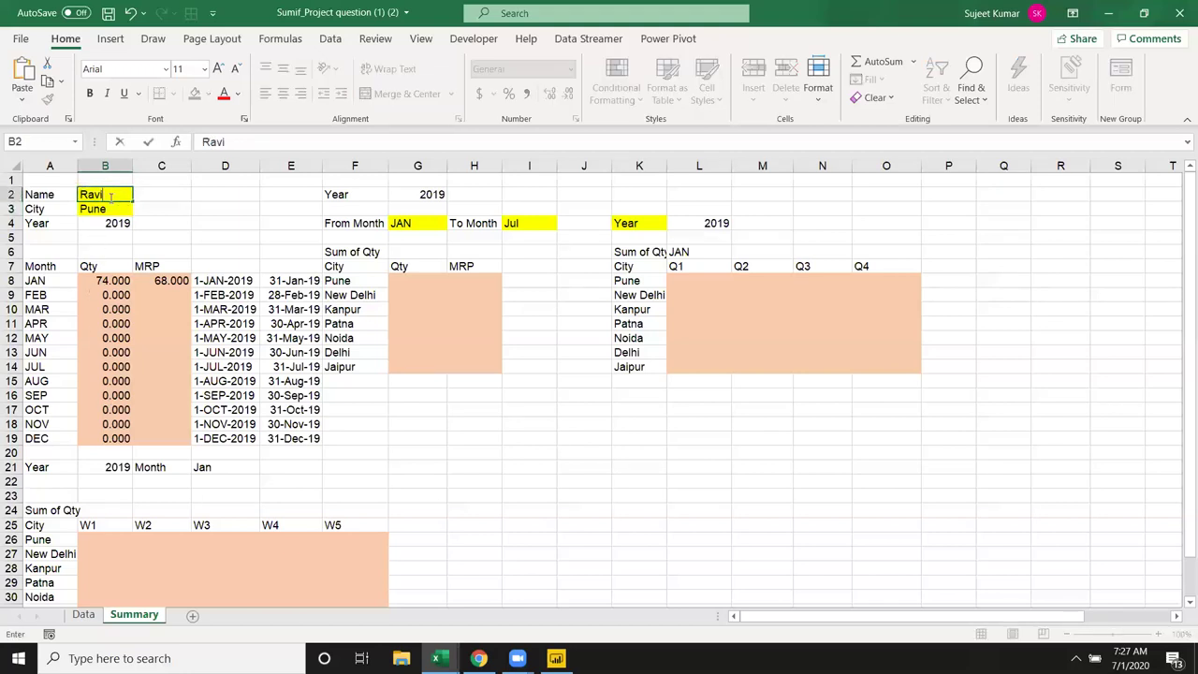
key("Return")
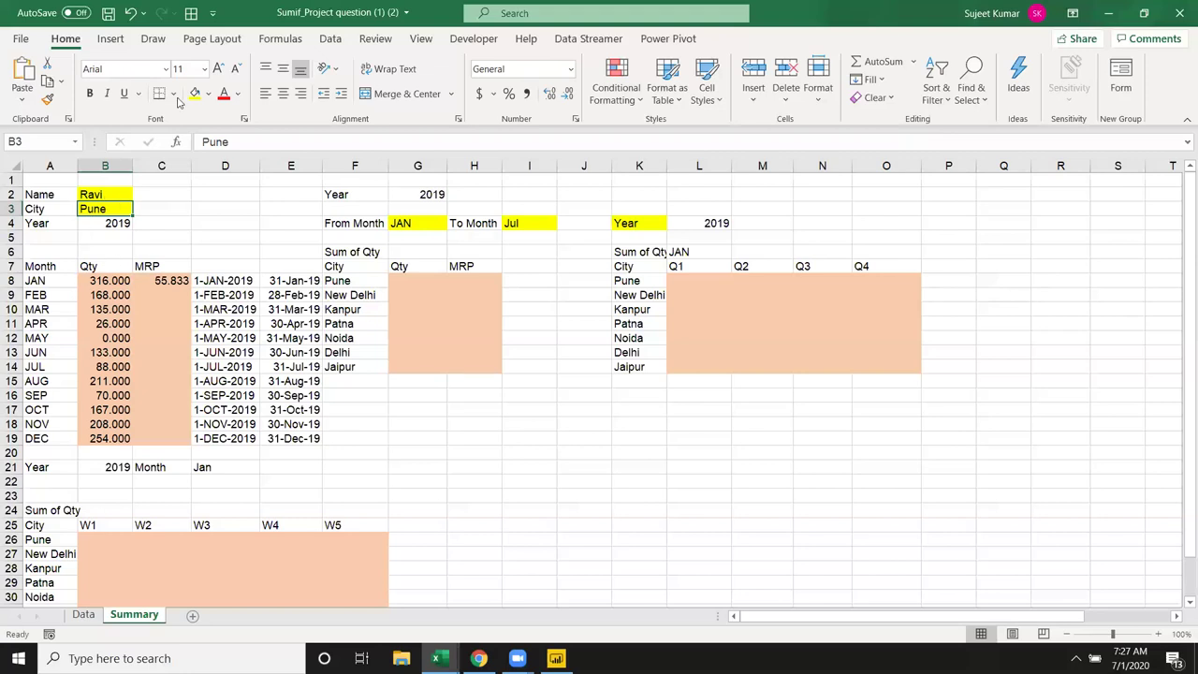
left_click(108, 13)
left_click(380, 434)
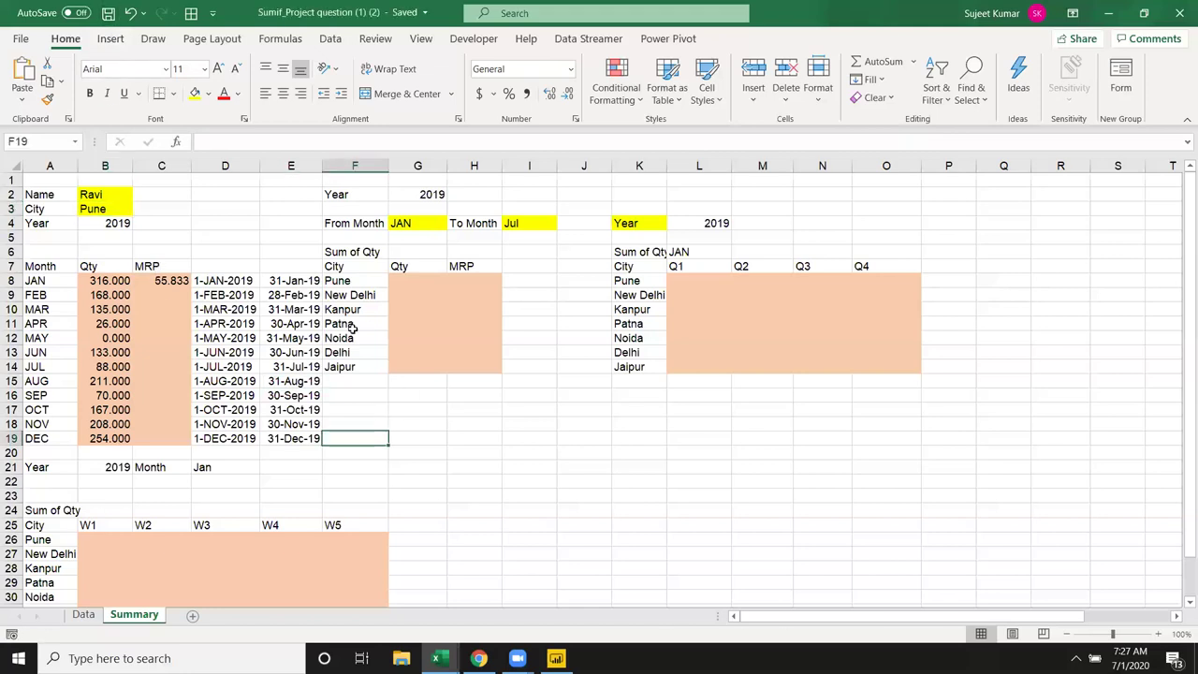
Highlight the city list, the Name and City inputs B2:B3, Year G2, and From/To Month cells G4 and I4.
left_click(455, 438)
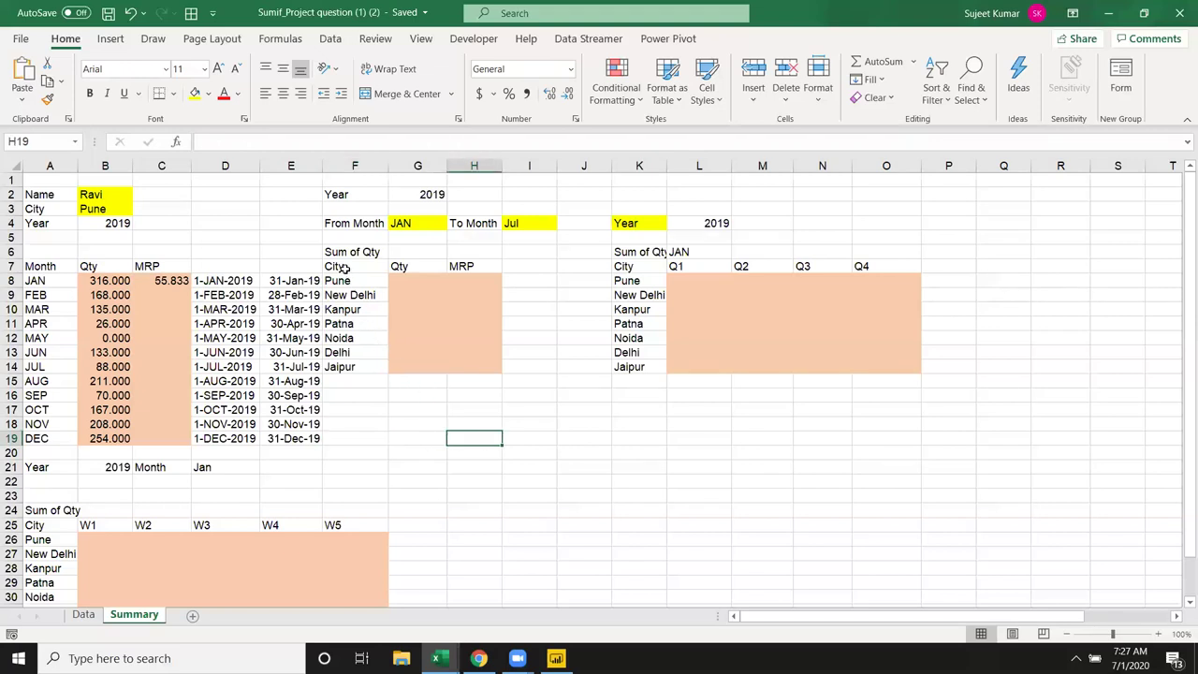
left_click_drag(348, 282, 353, 382)
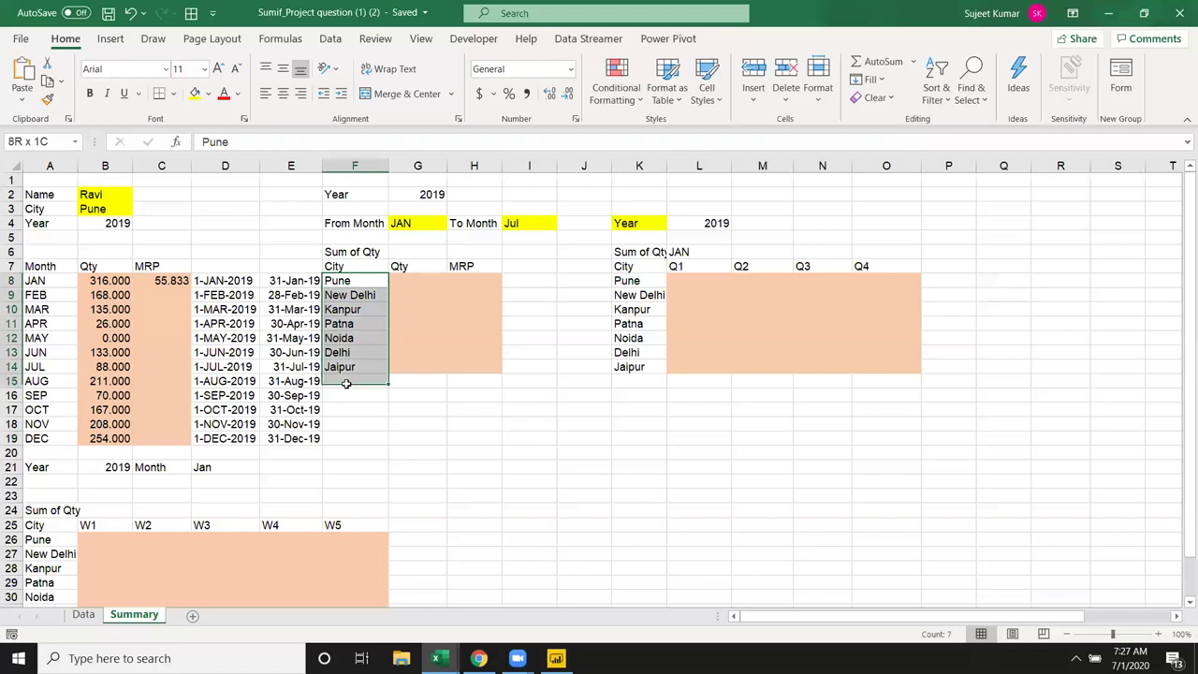
left_click(425, 229)
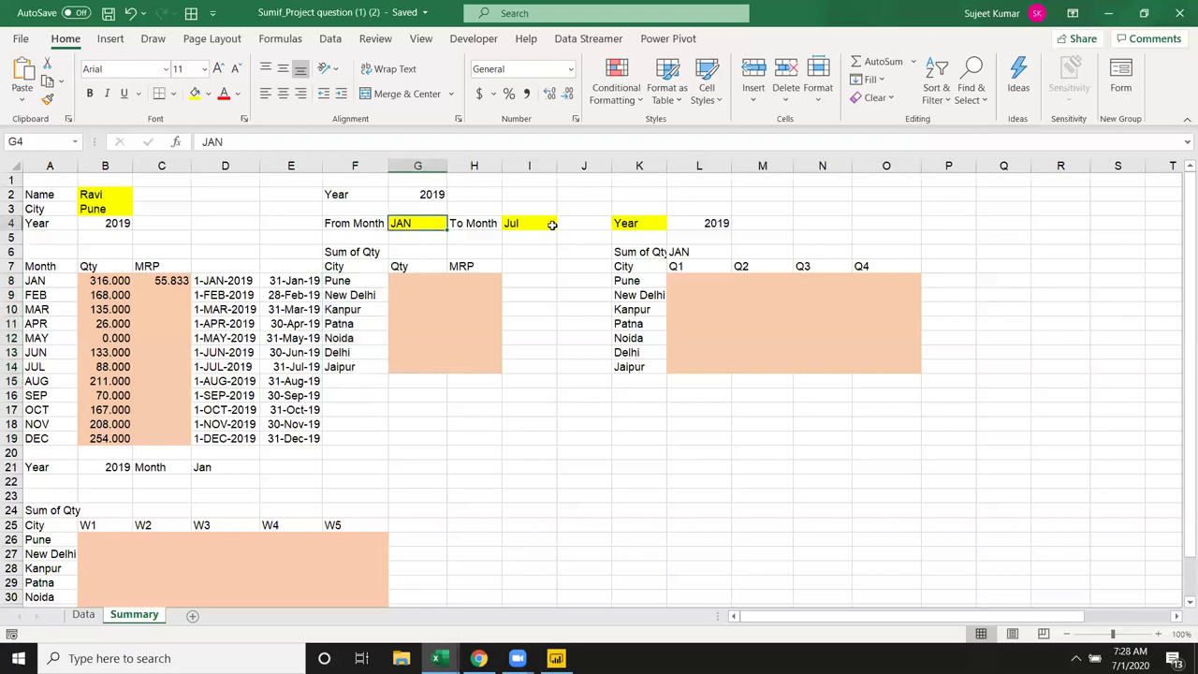
left_click(552, 224, "ctrl")
left_click_drag(108, 194, 106, 210)
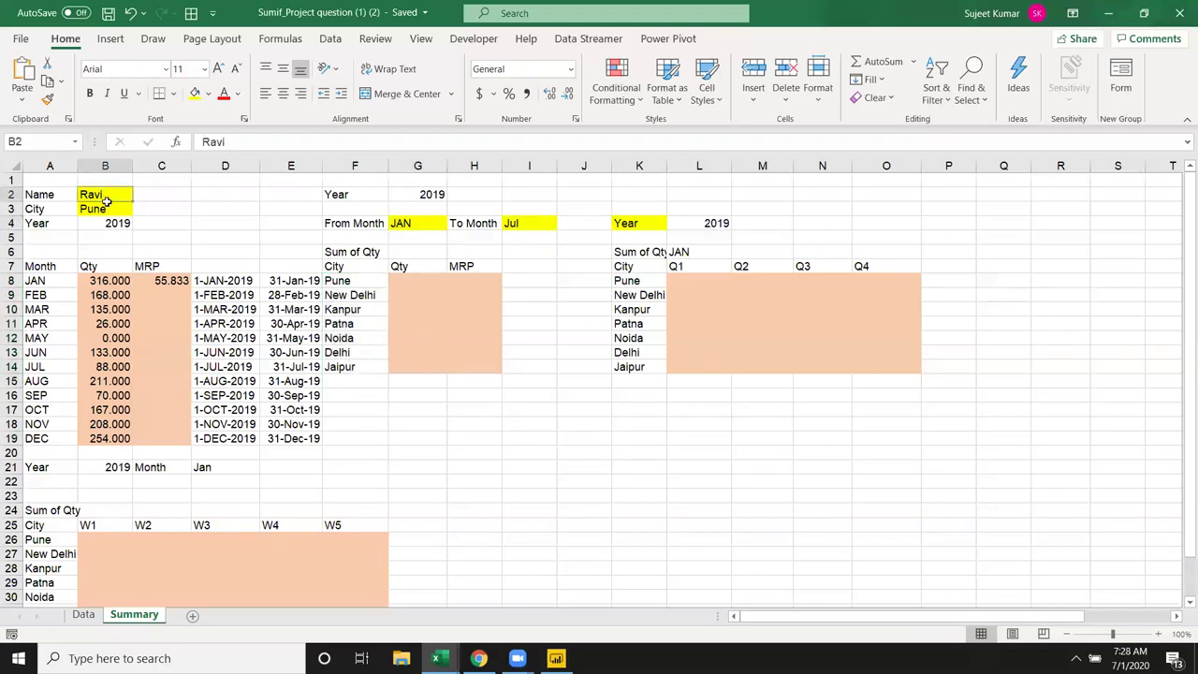
left_click(403, 195)
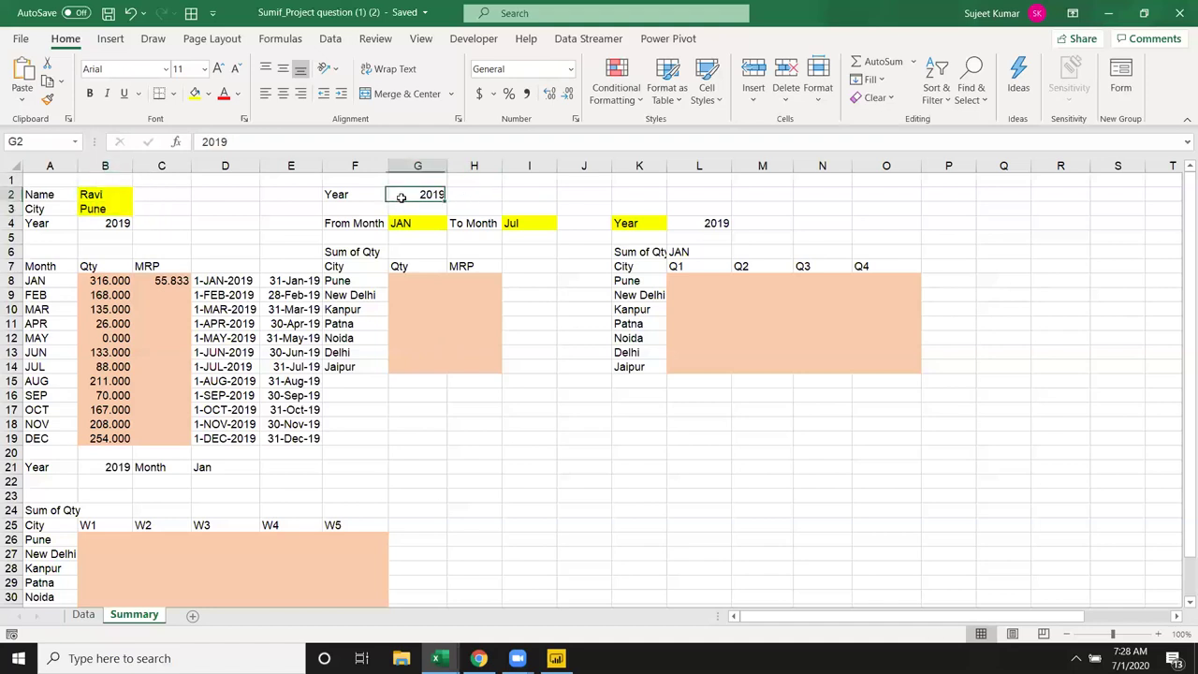
left_click(412, 225)
left_click(512, 223)
Highlight the monthly Qty and MRP results G8:H14 and the quarterly table K7:O14.
left_click_drag(410, 283, 469, 374)
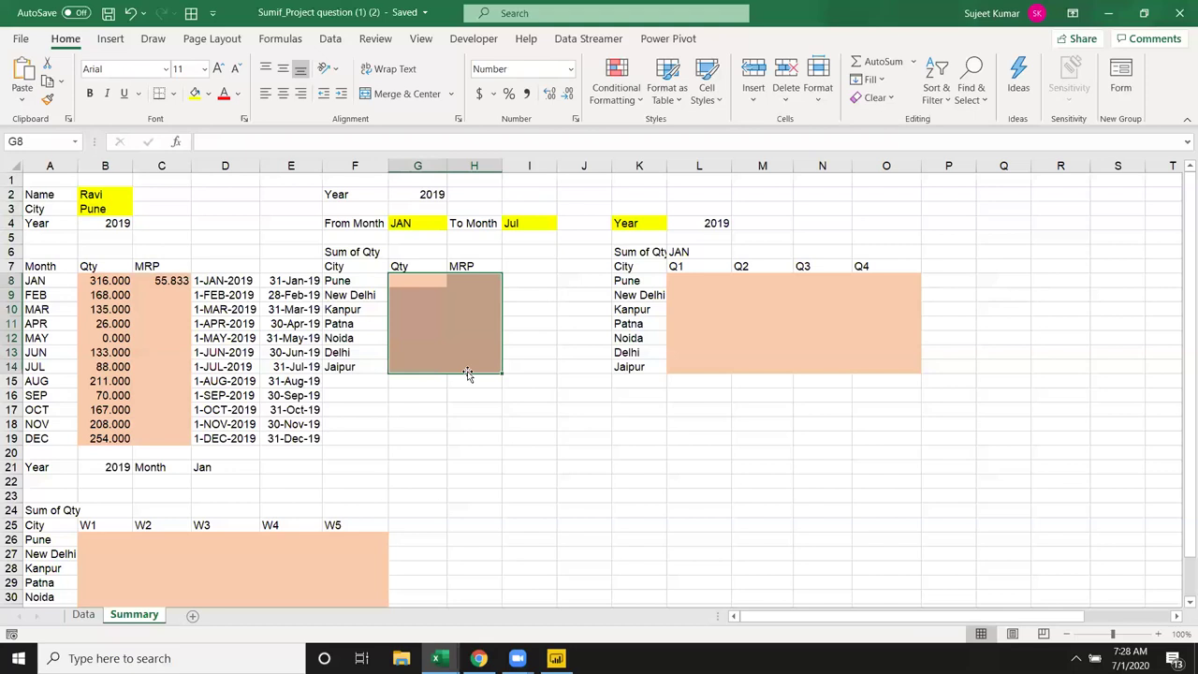
left_click(566, 360)
left_click(709, 236)
left_click_drag(709, 236, 709, 237)
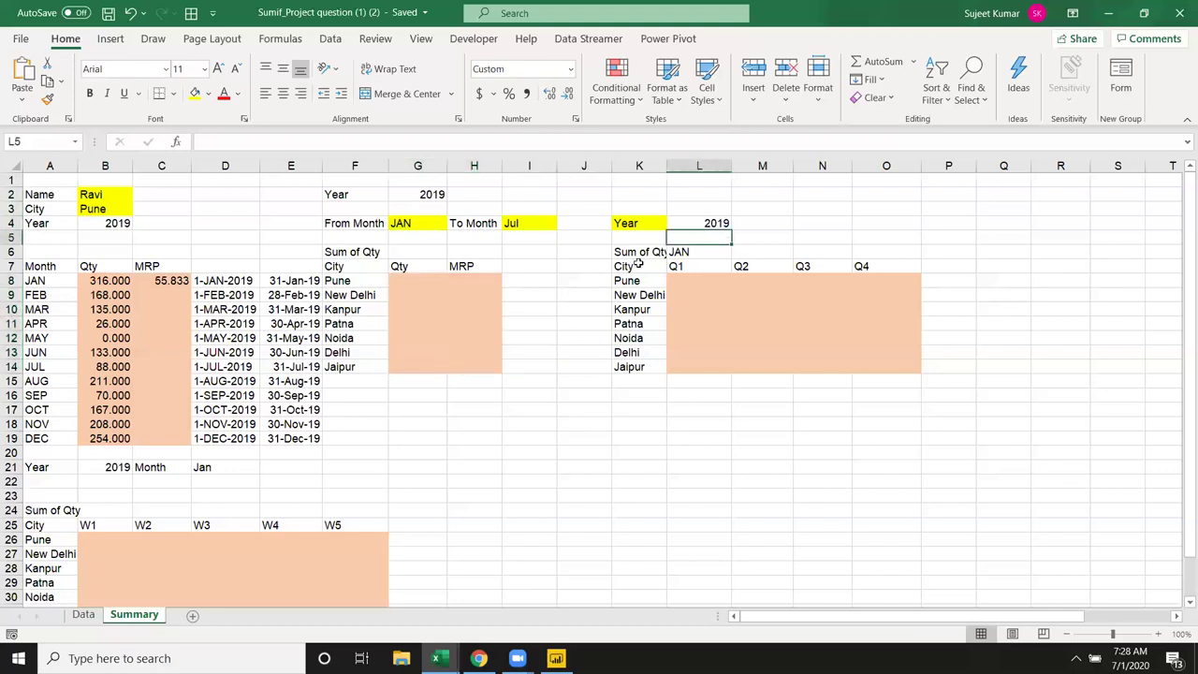
left_click_drag(636, 266, 853, 370)
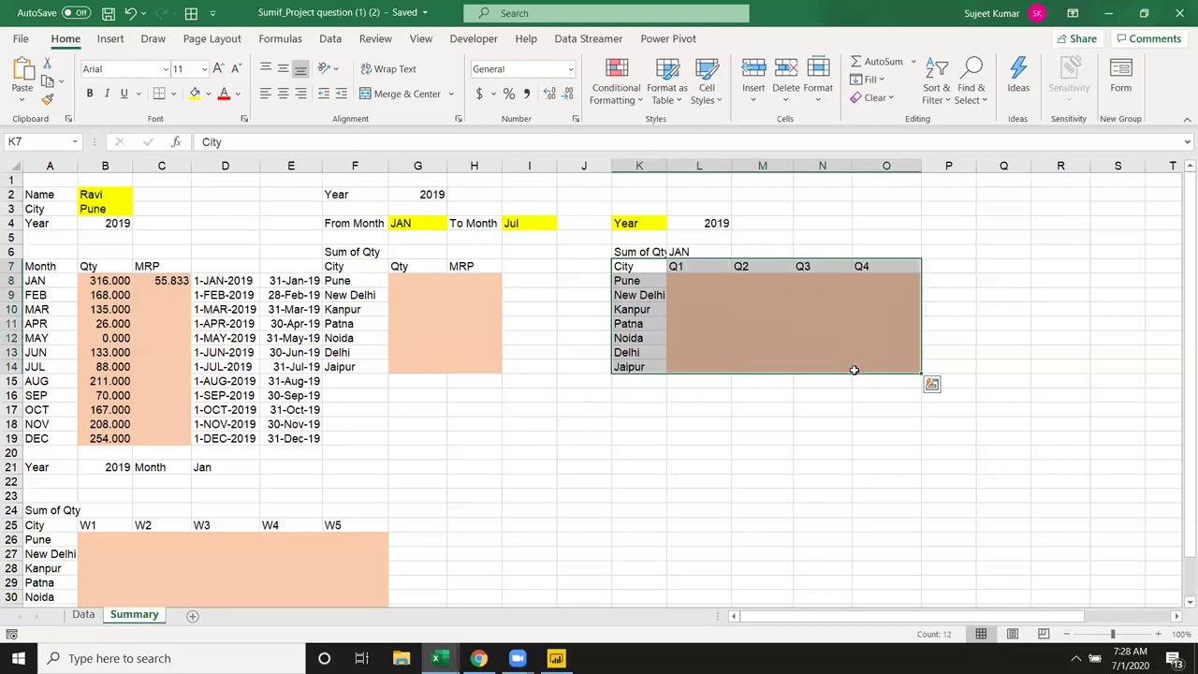
left_click(676, 429)
Highlight the weekly table's Year B21 and W1–W5 Qty area, then switch to the Demo_Rq sheet in Chrome.
left_click(120, 468)
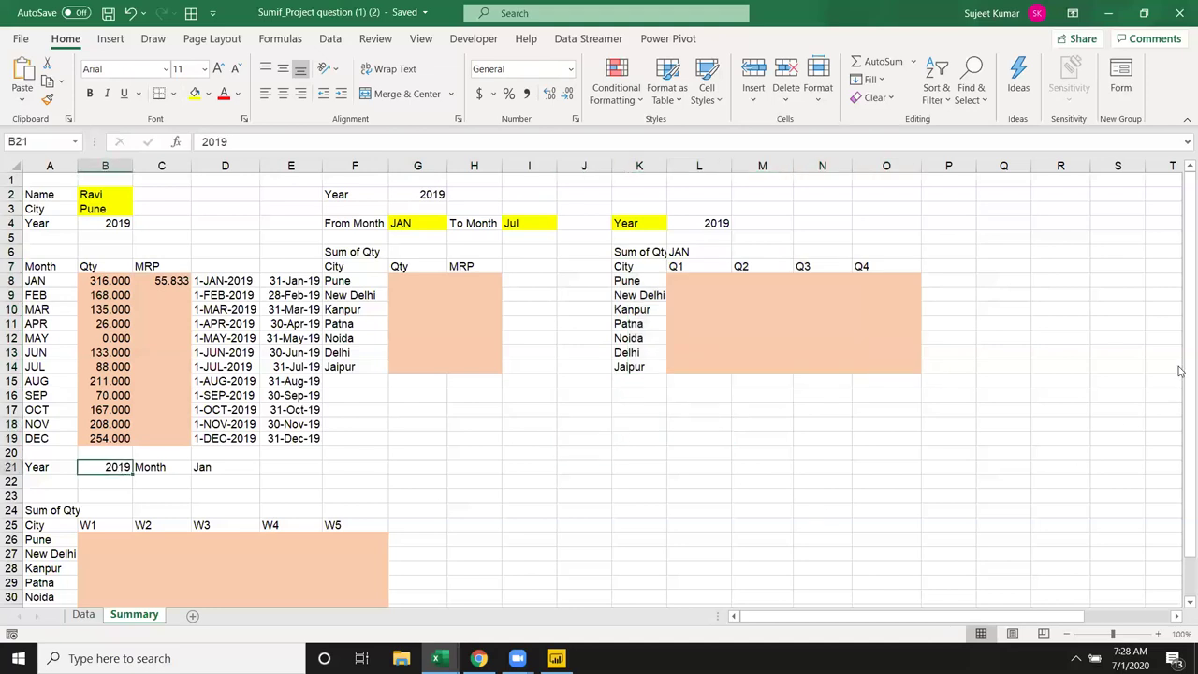
left_click_drag(1183, 383, 1180, 467)
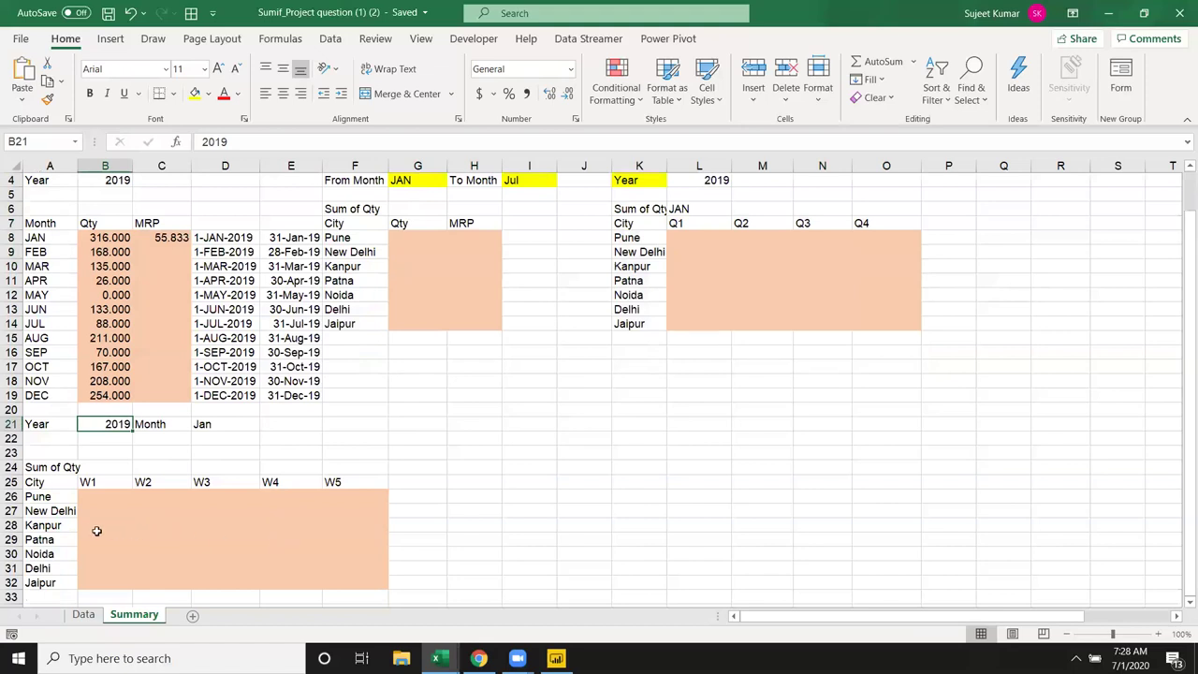
mouse_move(82, 499)
left_mouse_down()
mouse_move(325, 559)
mouse_move(344, 577)
left_mouse_up()
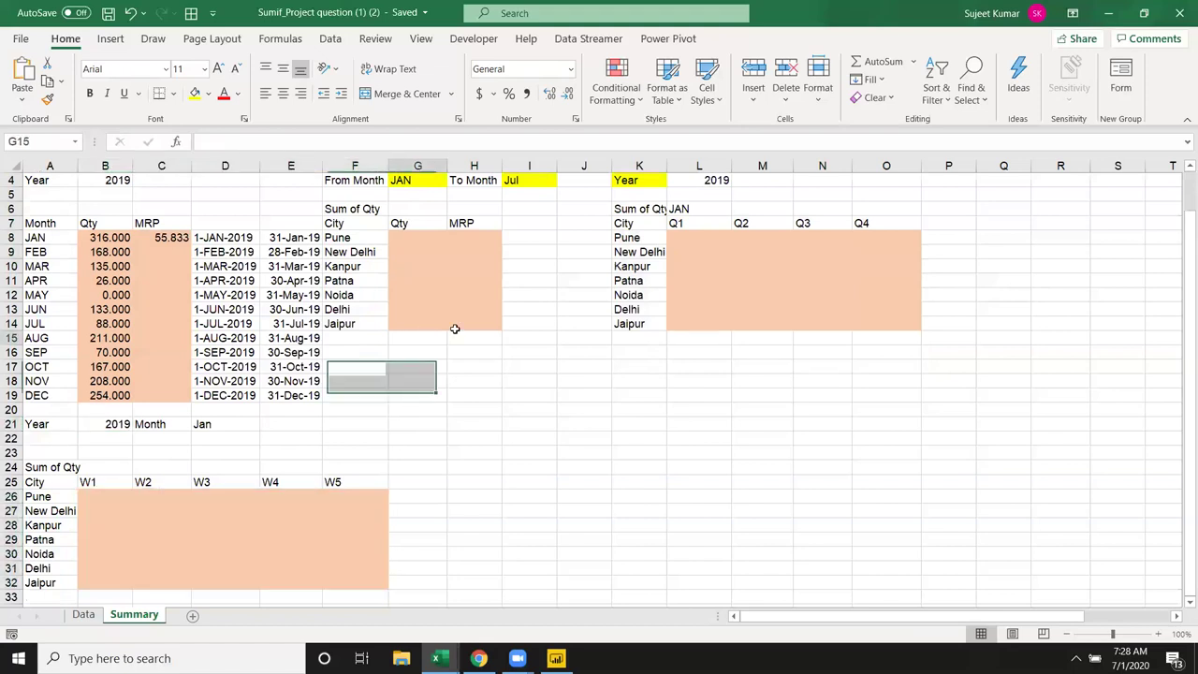
left_click(762, 309)
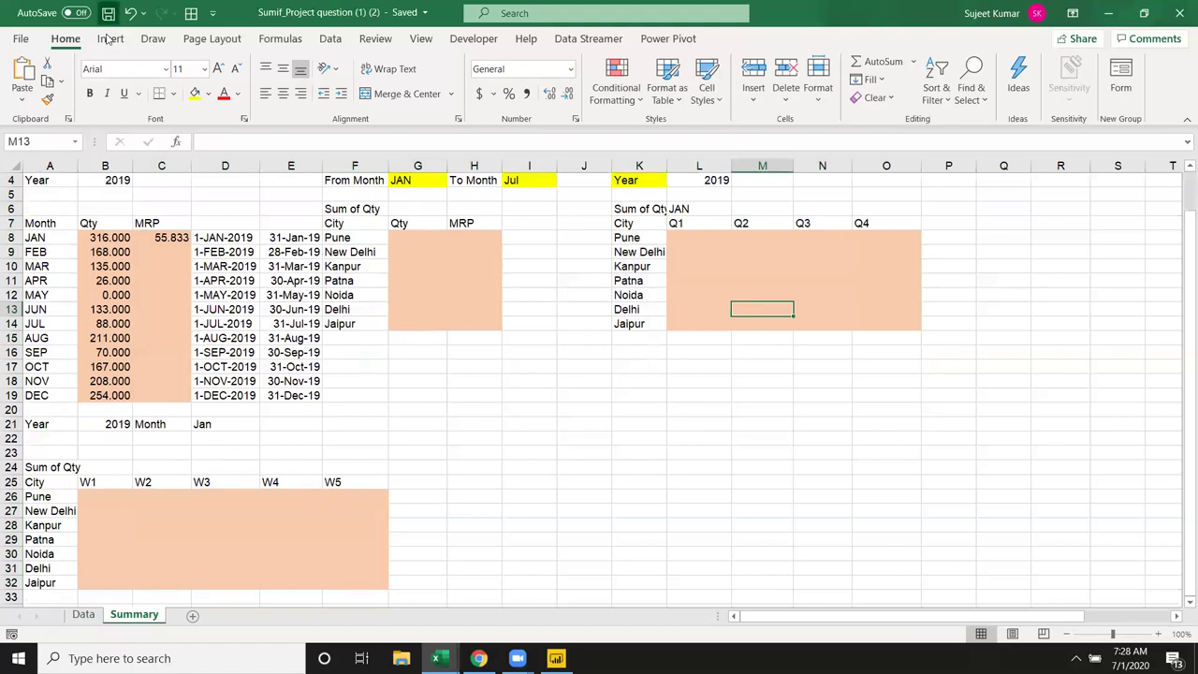
left_click(480, 659)
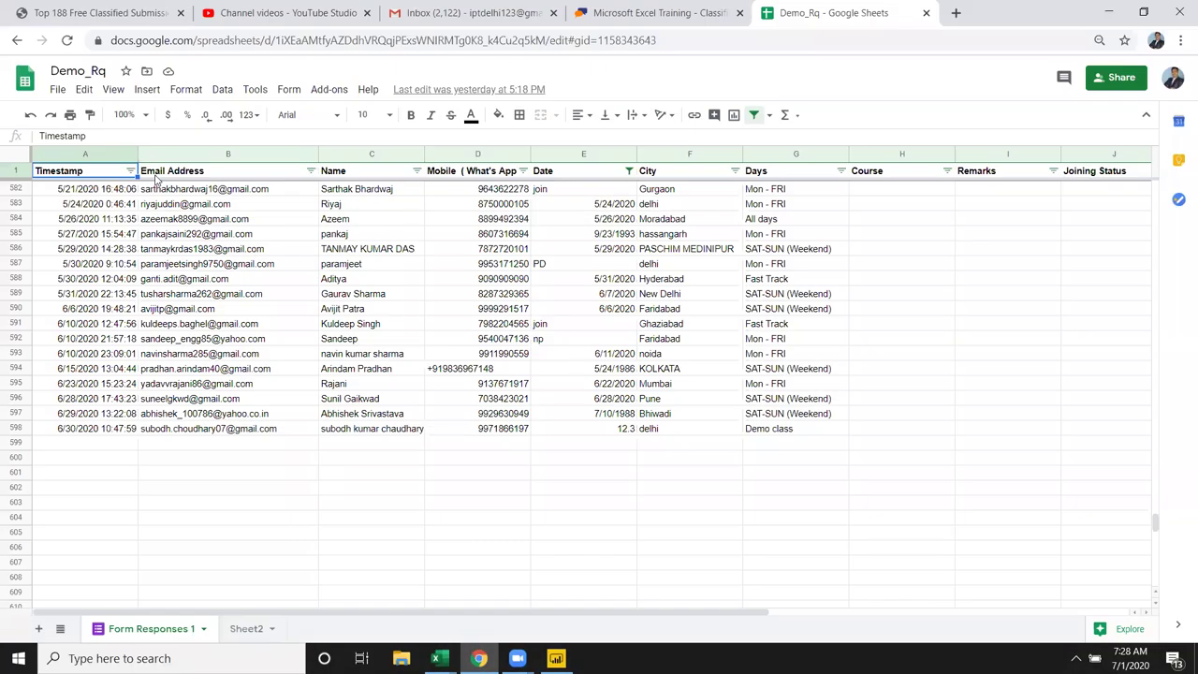
In the Gmail inbox, compose a new message and pick the first suggested contact as the To recipient.
left_click(534, 25)
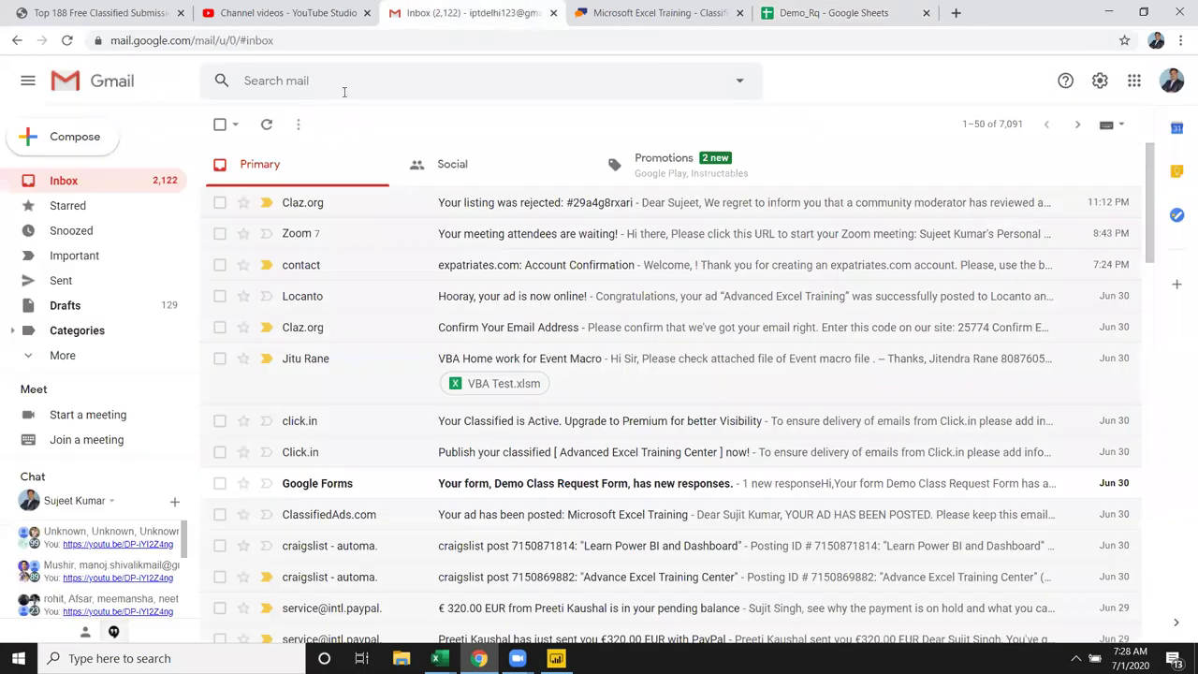
key("c")
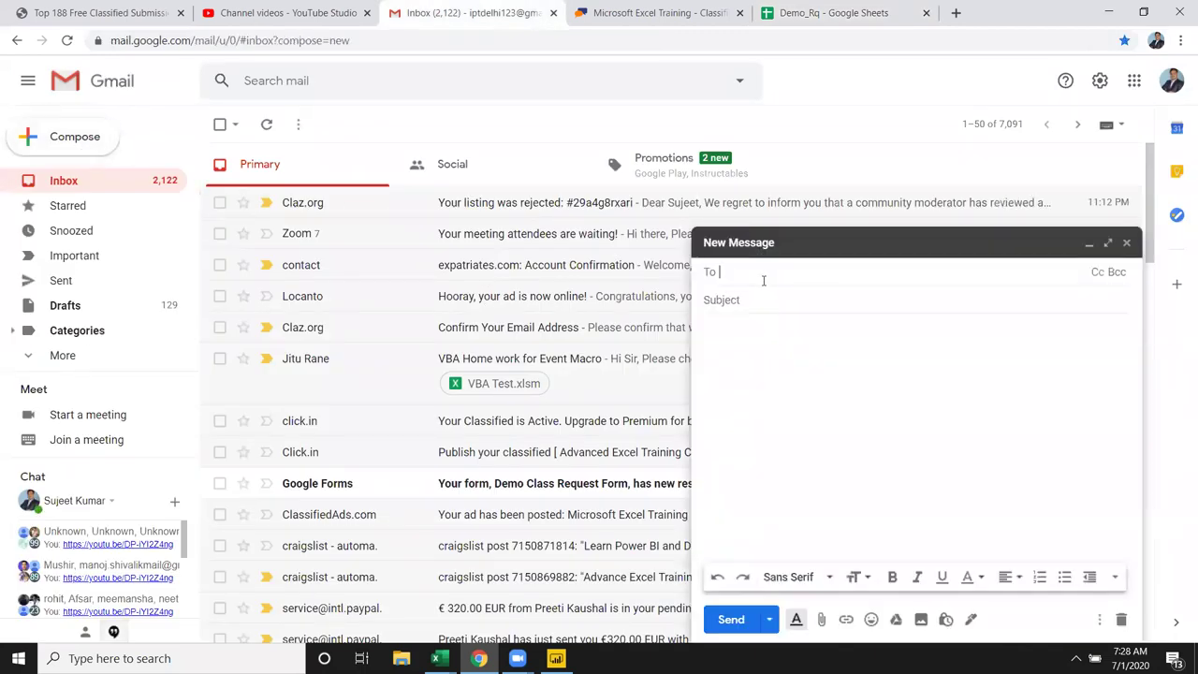
type("bhu")
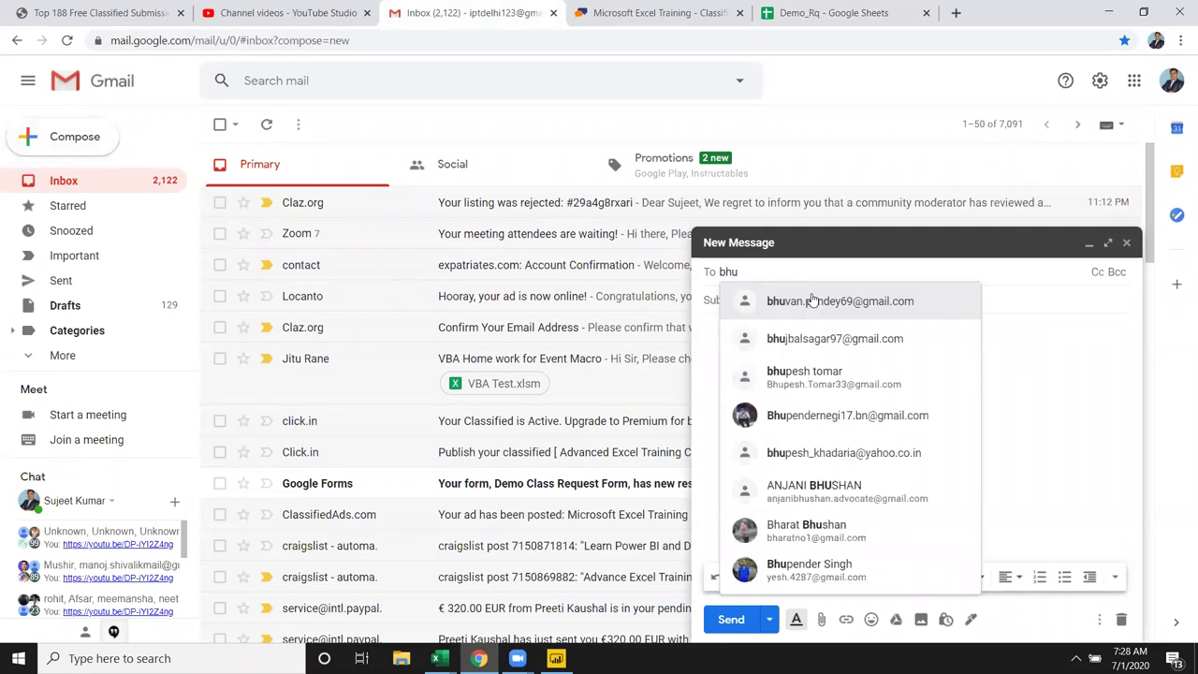
left_click(813, 301)
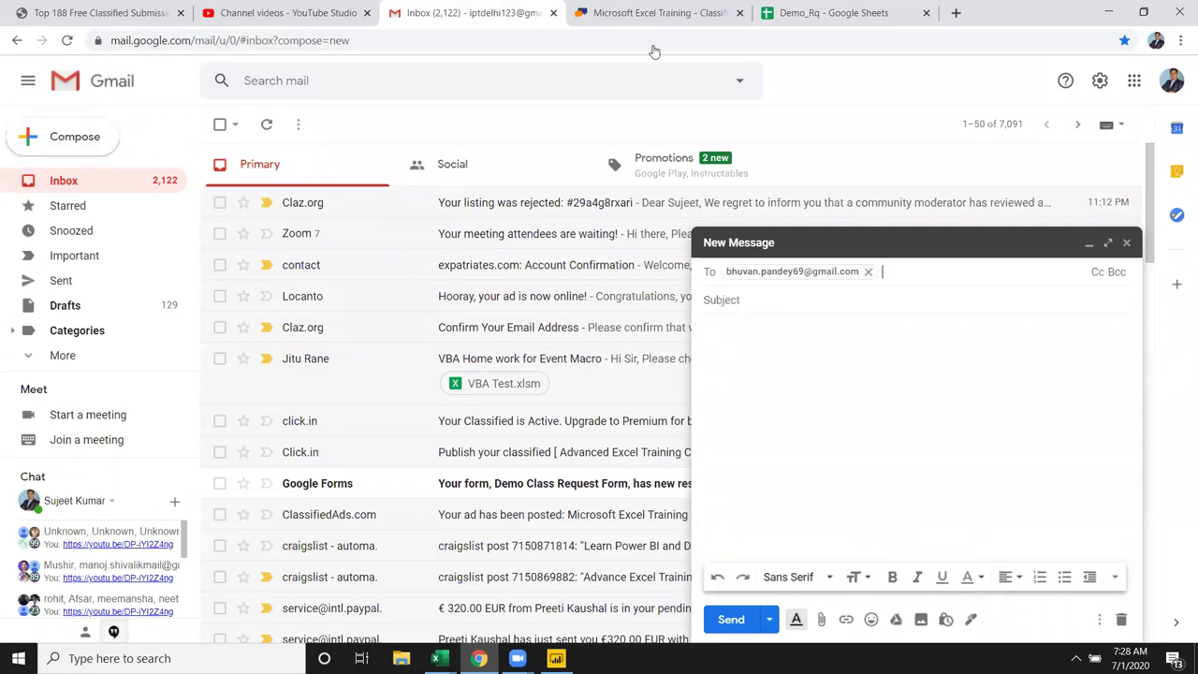